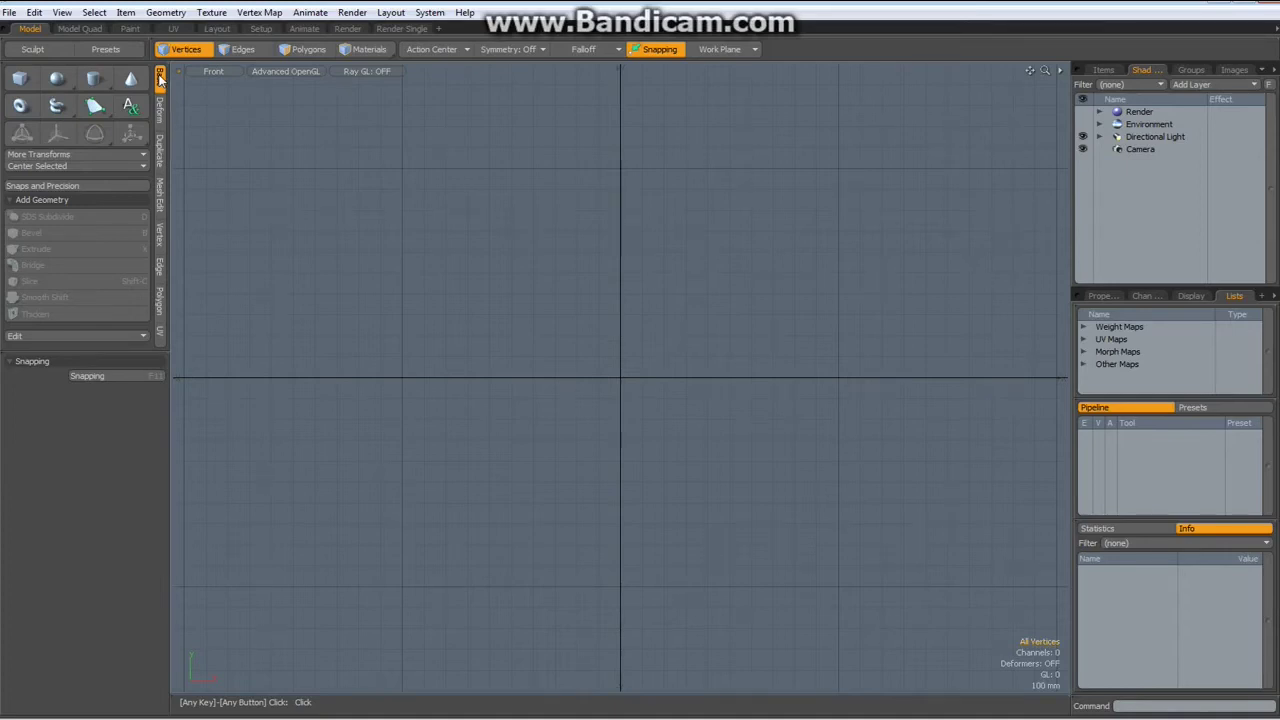
Create a flat 16-sided cylinder disc centred on the origin with X and Y radii of 100 mm
left_click(160, 78)
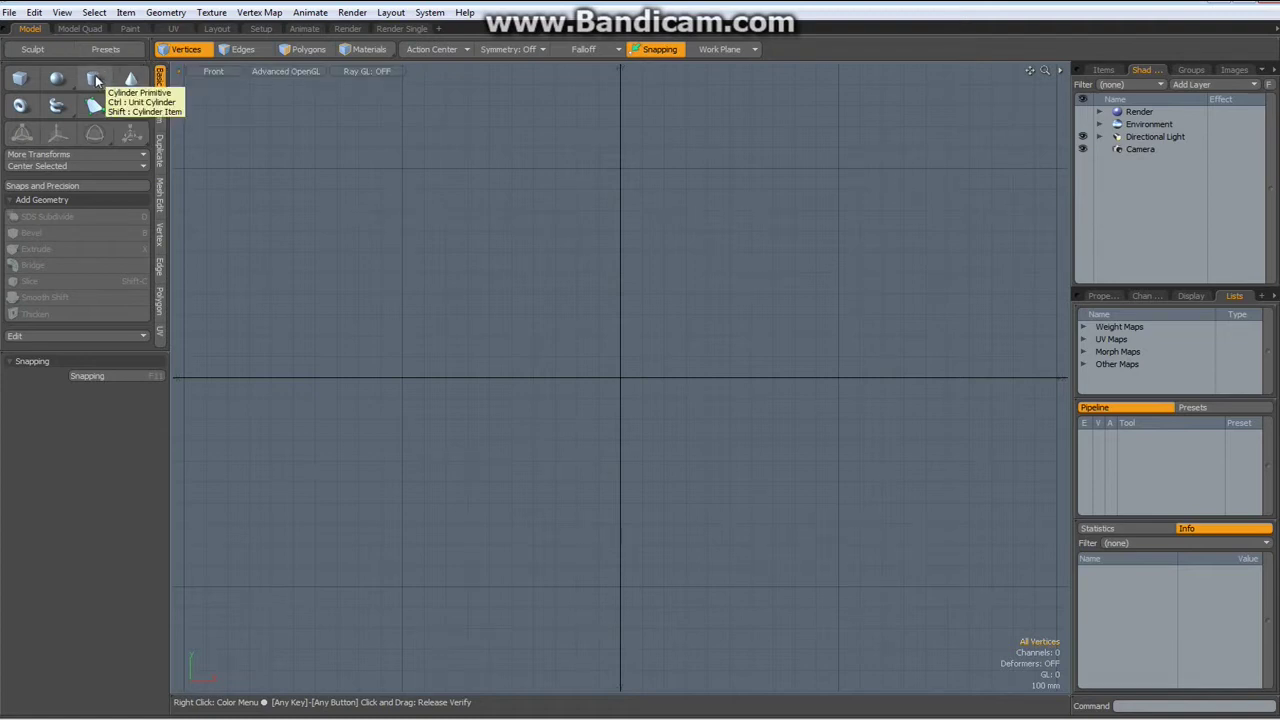
left_click(95, 80)
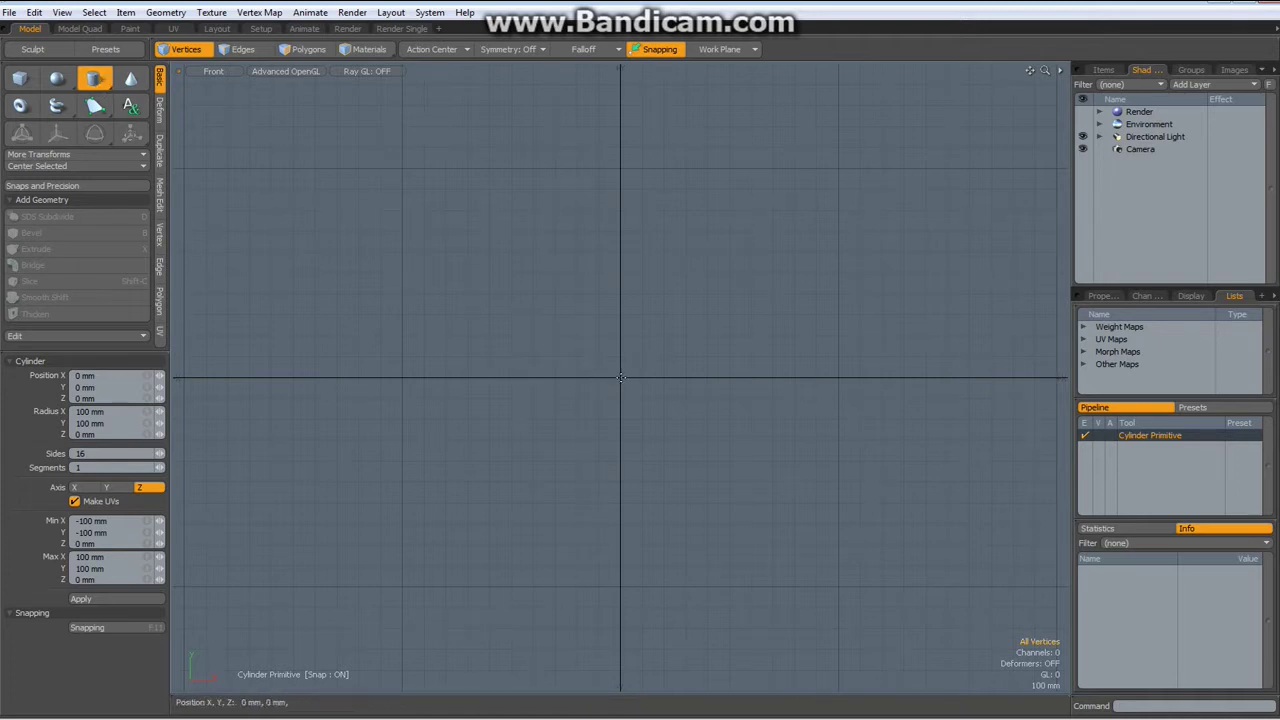
left_click_drag(620, 378, 655, 410)
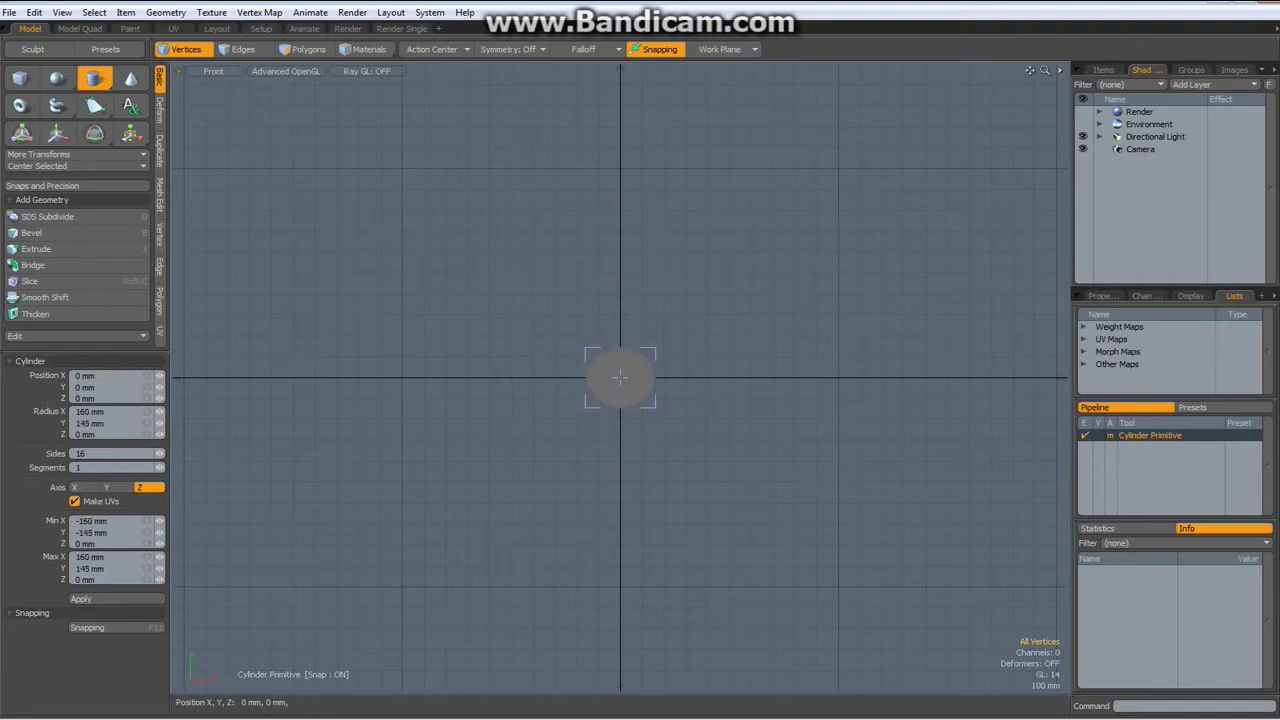
left_click_drag(124, 414, 70, 415)
type("100")
key("Tab")
type("100")
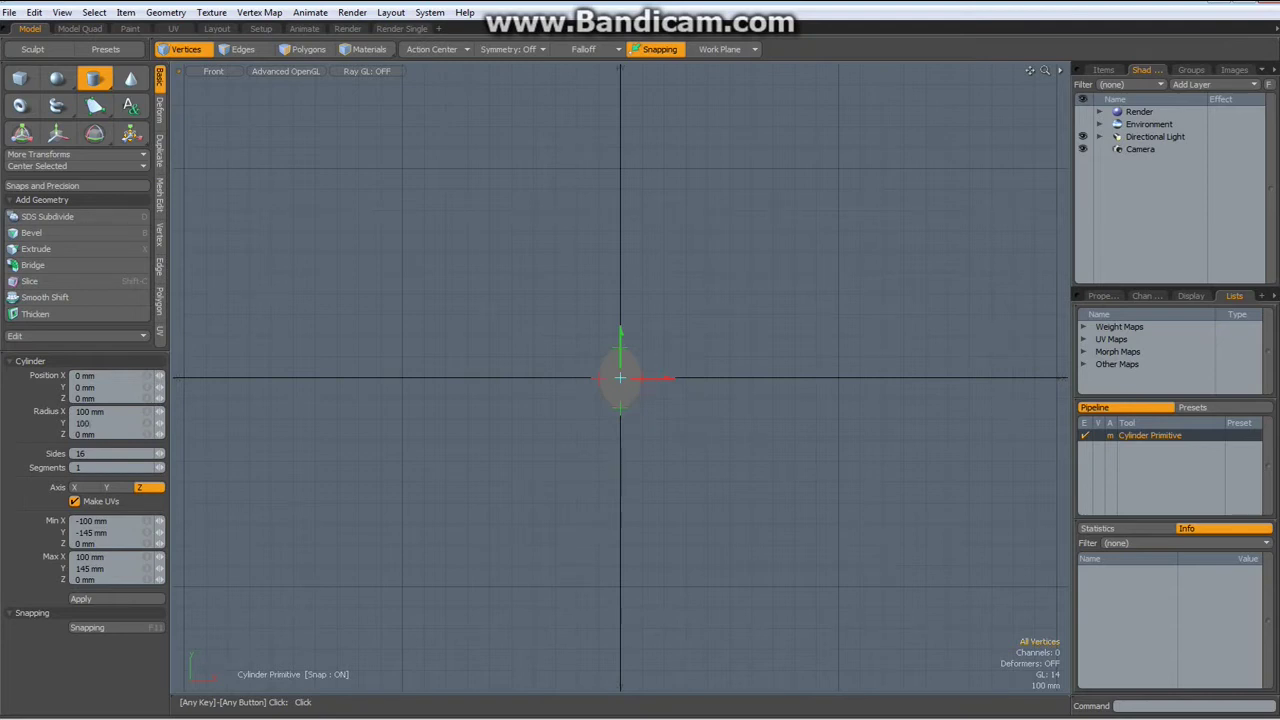
key("Return")
key("space")
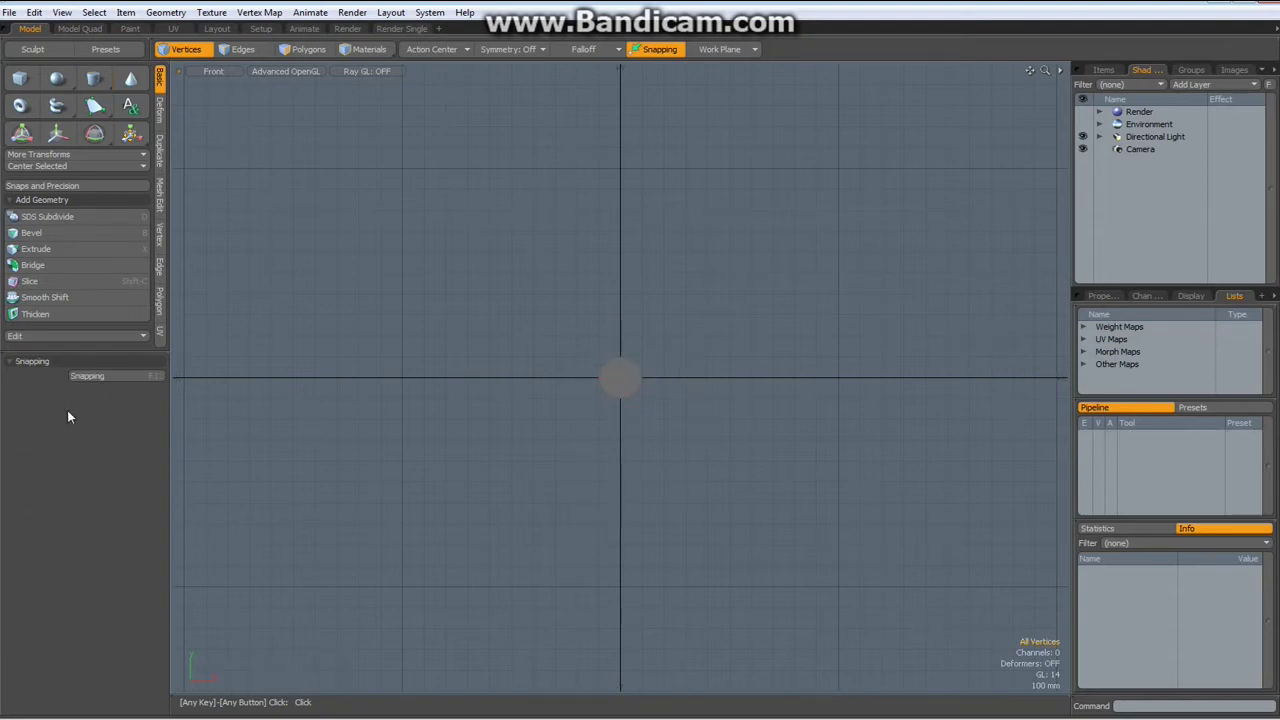
Bevel the disc's polygon inward twice with no shift to form two concentric rings, the inner inset about 23.8 mm
key("a")
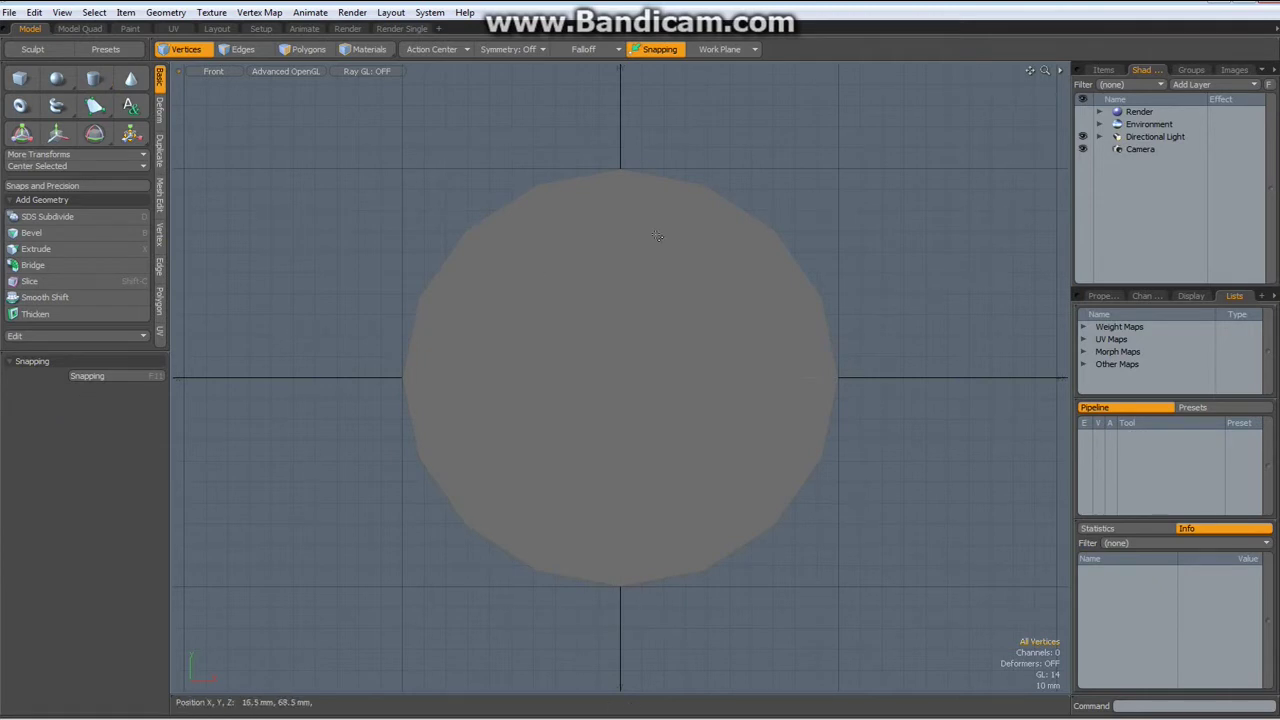
key("3")
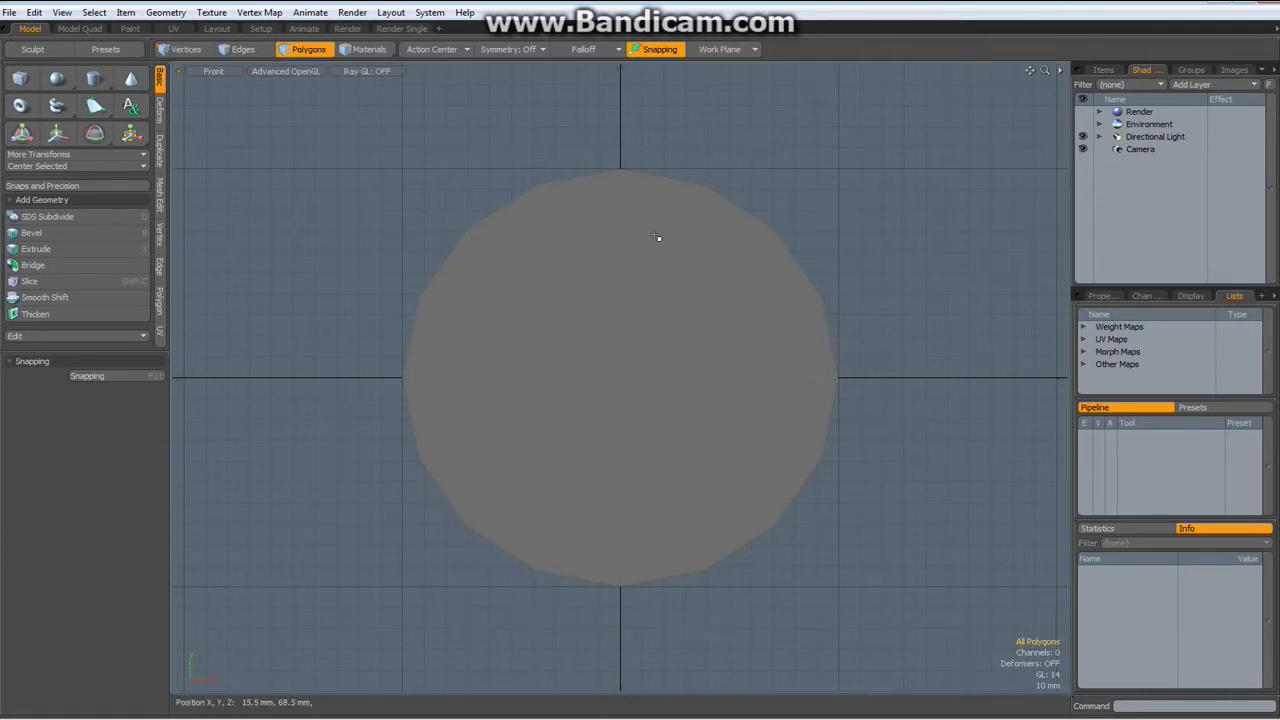
left_click(652, 268)
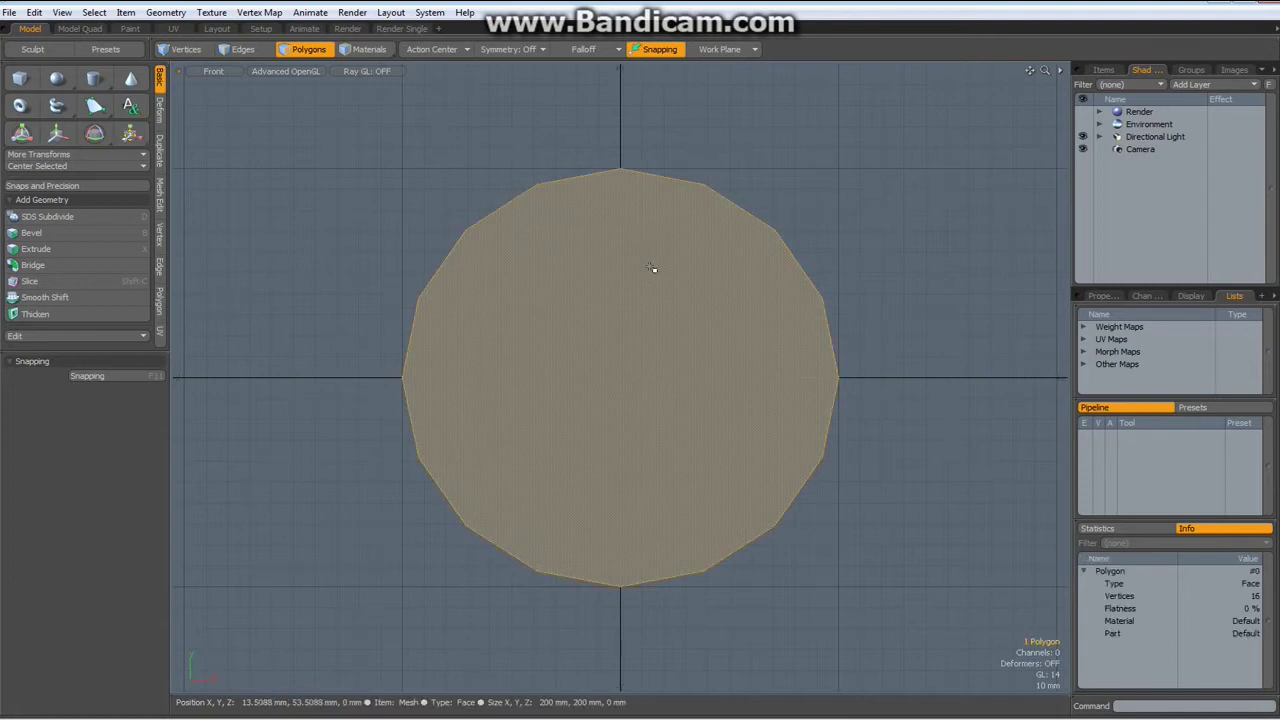
key("b")
mouse_move(709, 378)
left_mouse_down()
mouse_move(763, 378)
mouse_move(706, 377)
left_mouse_up()
key("space")
key("b")
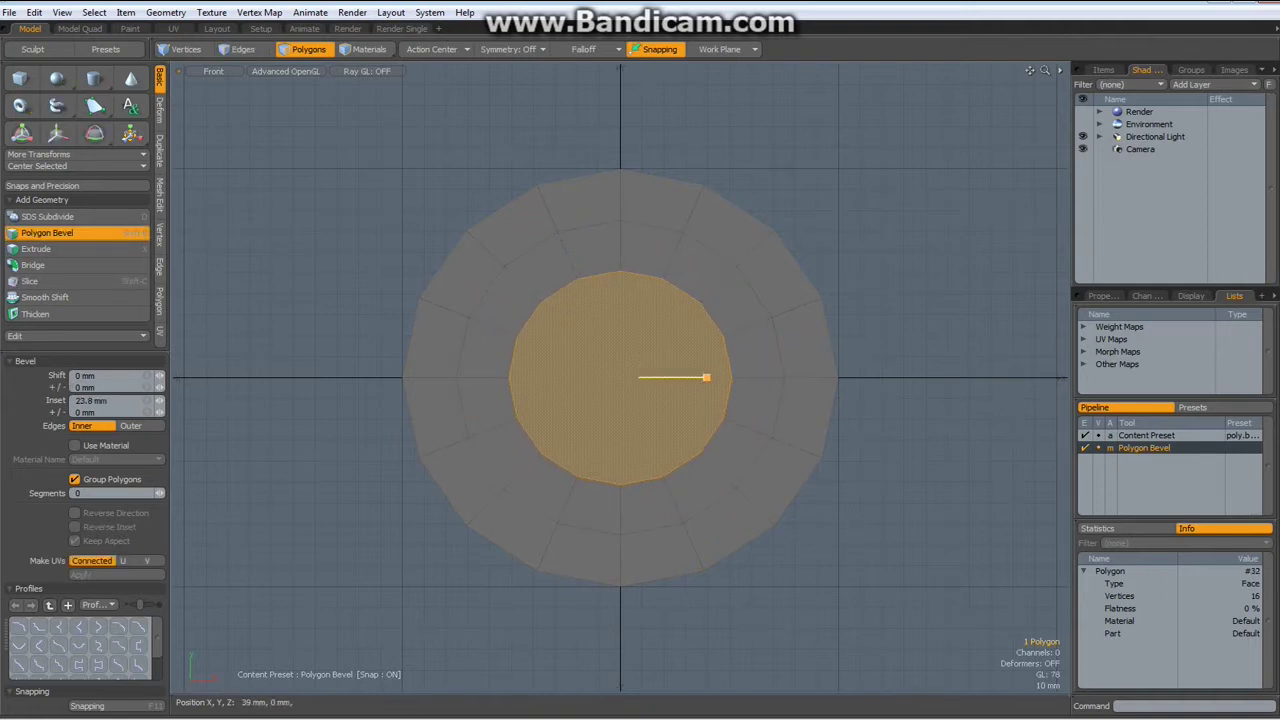
Delete the central polygon and all polygons on the positive X half of the ring
key("Delete")
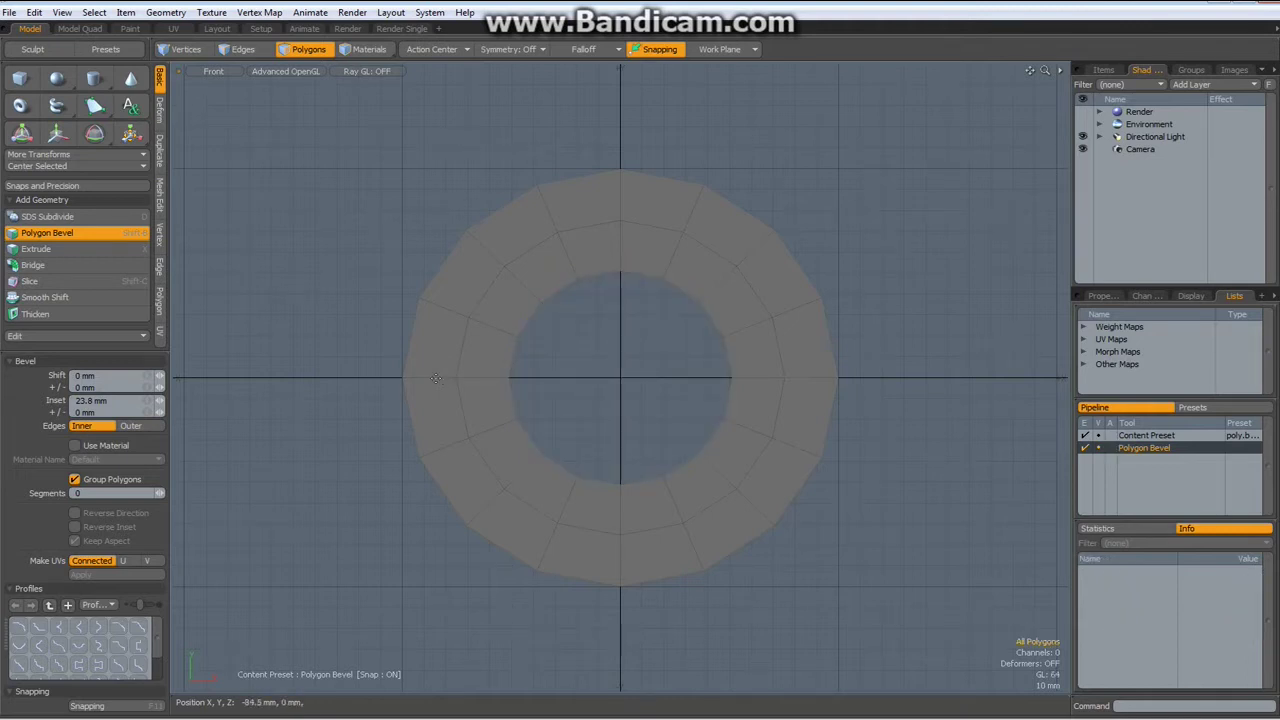
key("space")
right_click_drag(604, 133, 890, 683)
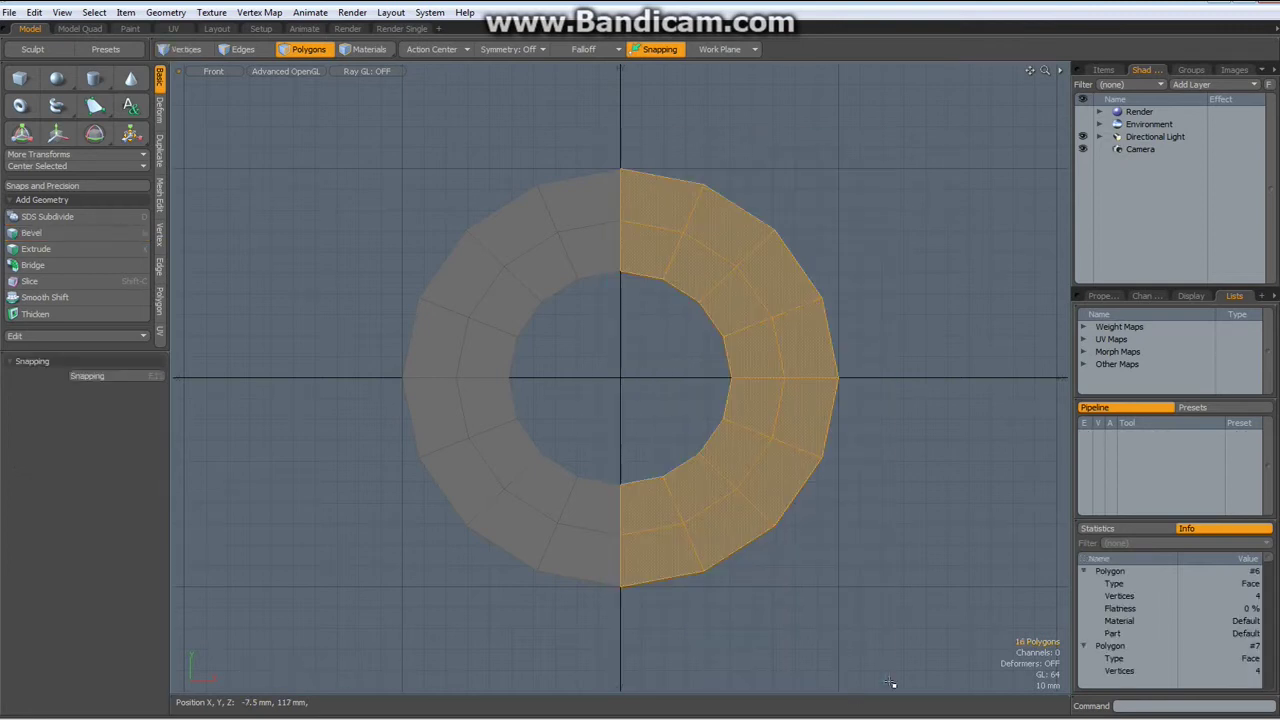
key("Delete")
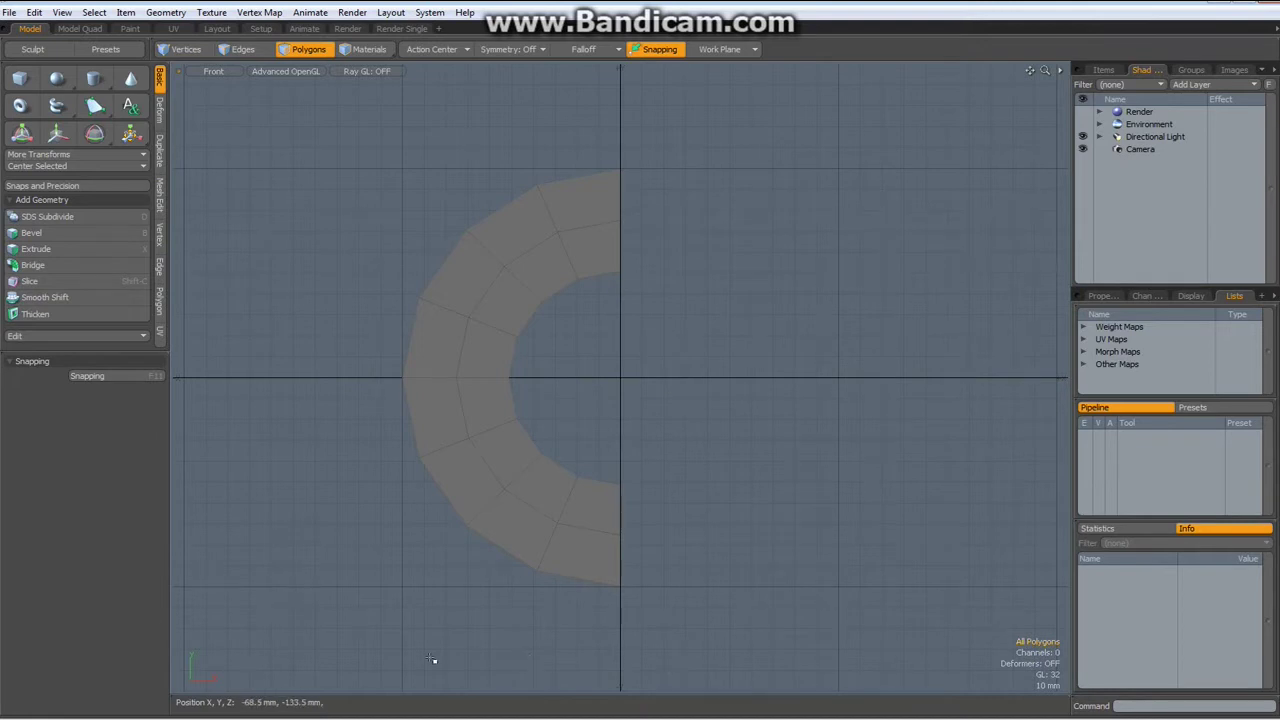
Move the three outer vertices at the half ring's lower-left outward with the element transform to form a square corner
key("t")
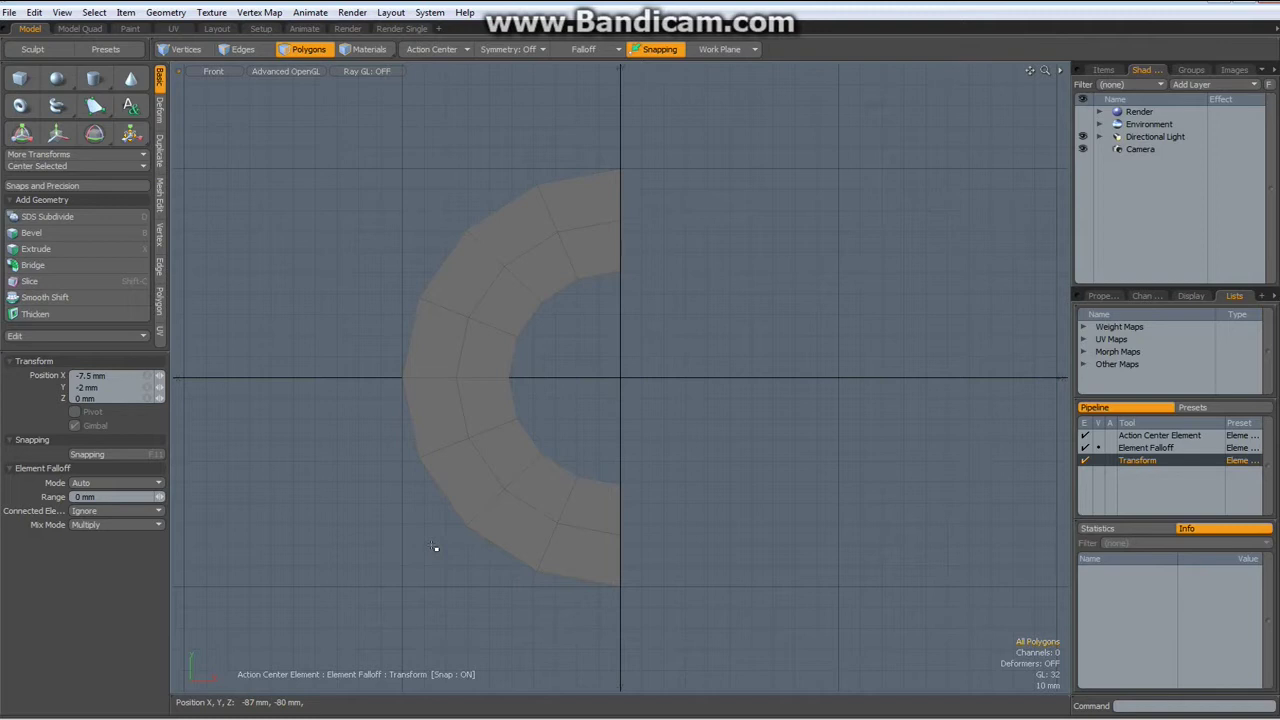
left_click_drag(467, 524, 401, 589)
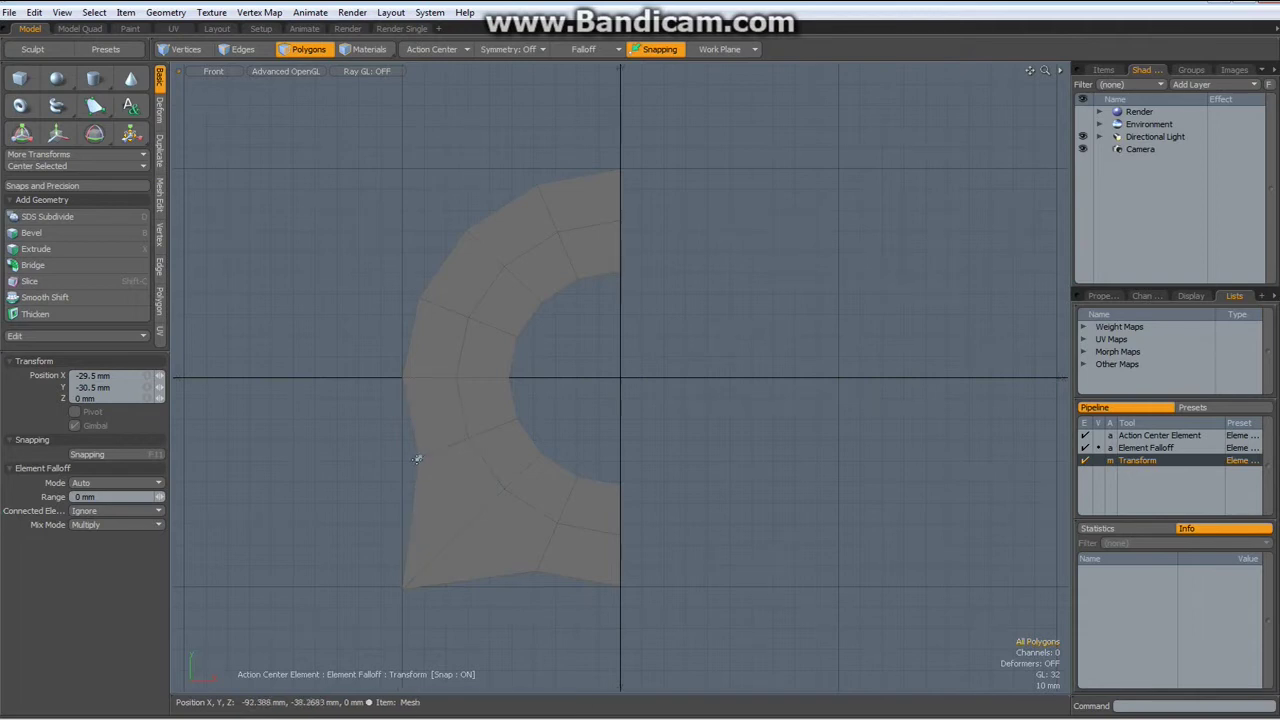
left_click_drag(418, 458, 402, 461)
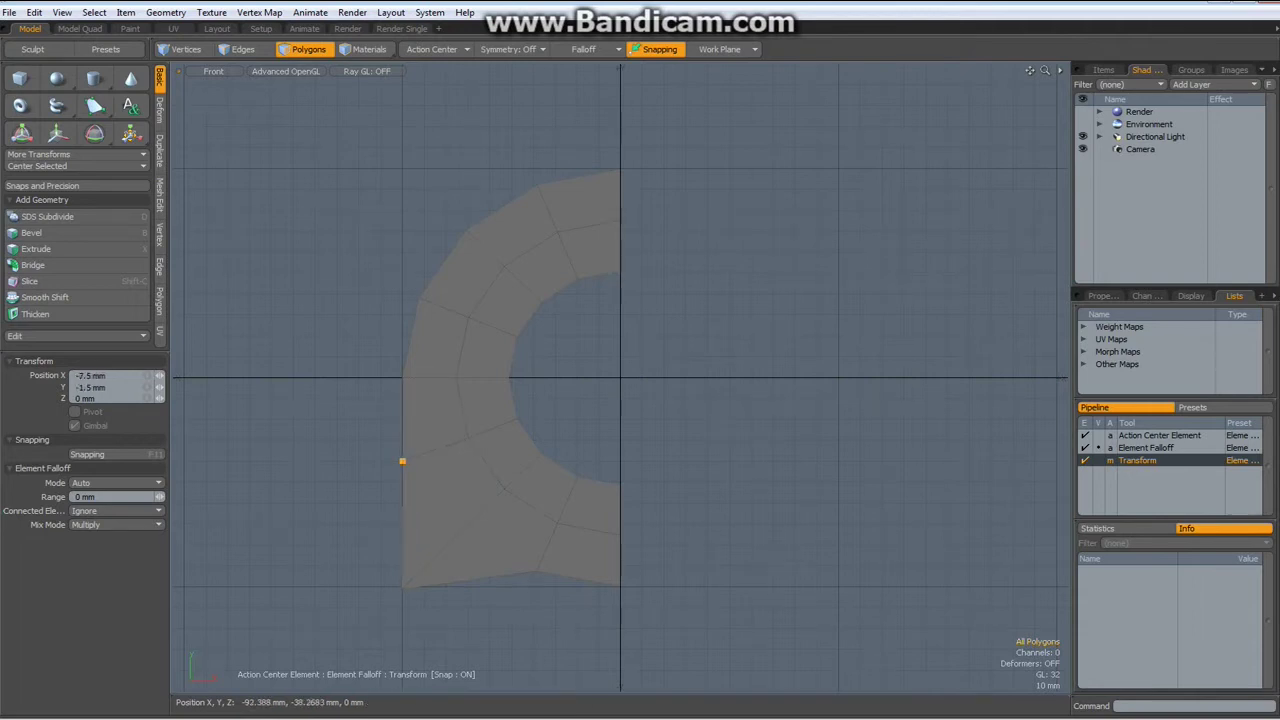
left_click_drag(534, 572, 533, 587)
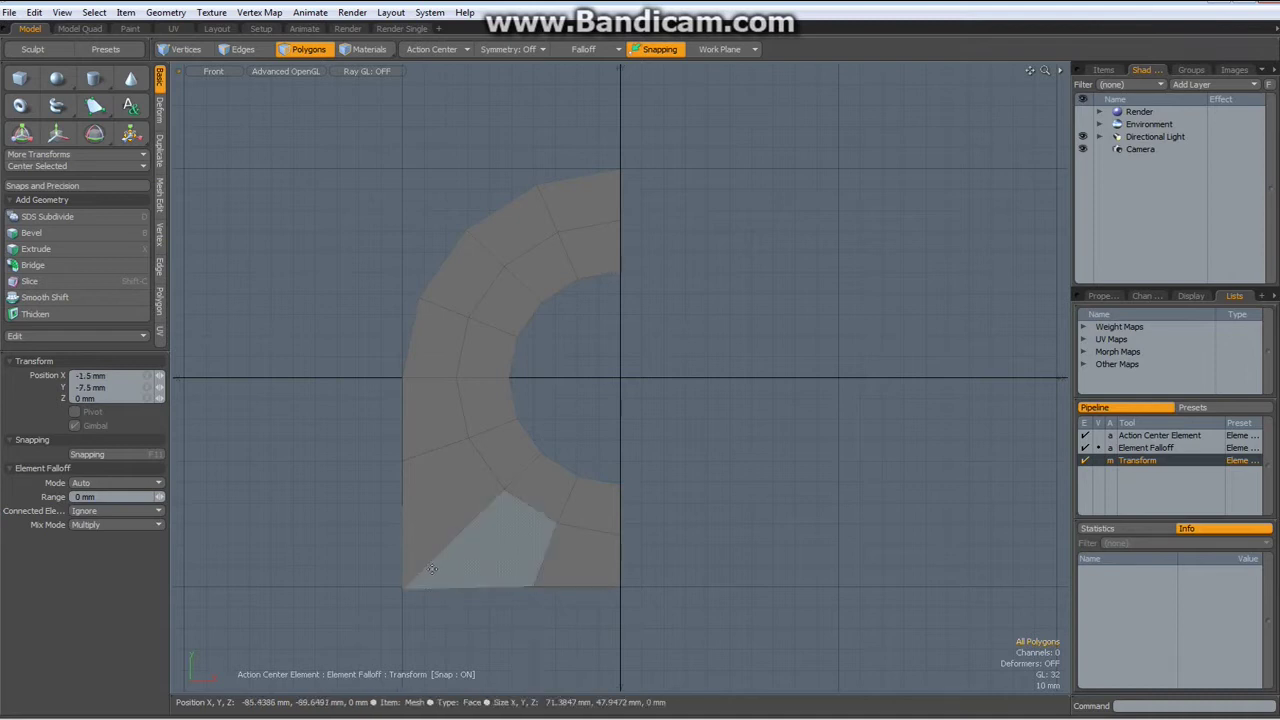
key("space")
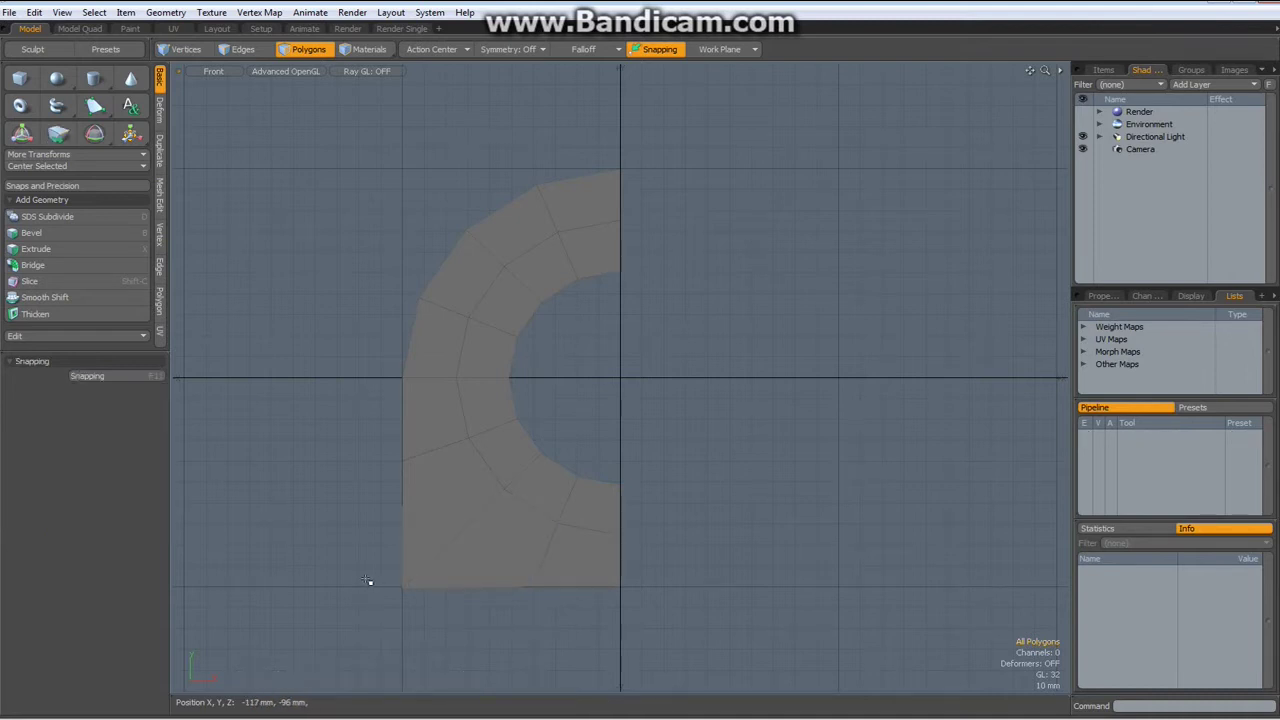
Flatten the half ring's two bottom outer edges by setting their vertex Y position to -100 mm
key("2")
right_click_drag(366, 580, 807, 624)
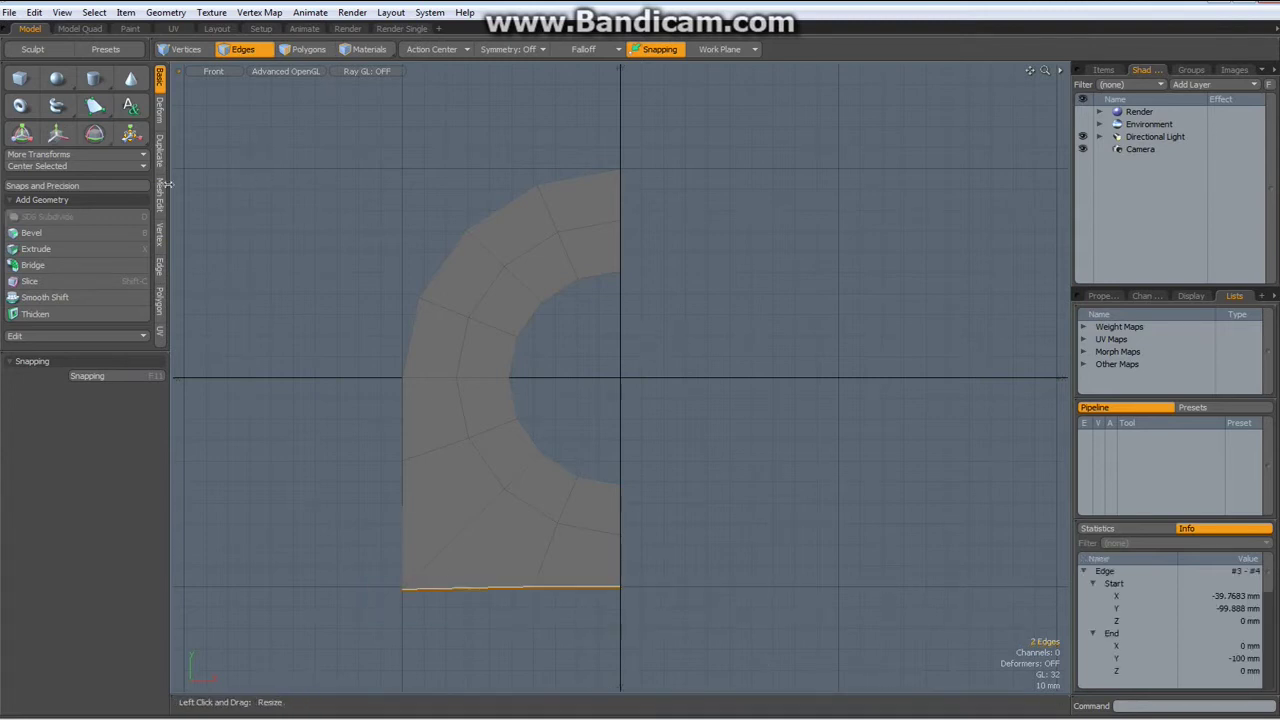
left_click(162, 238)
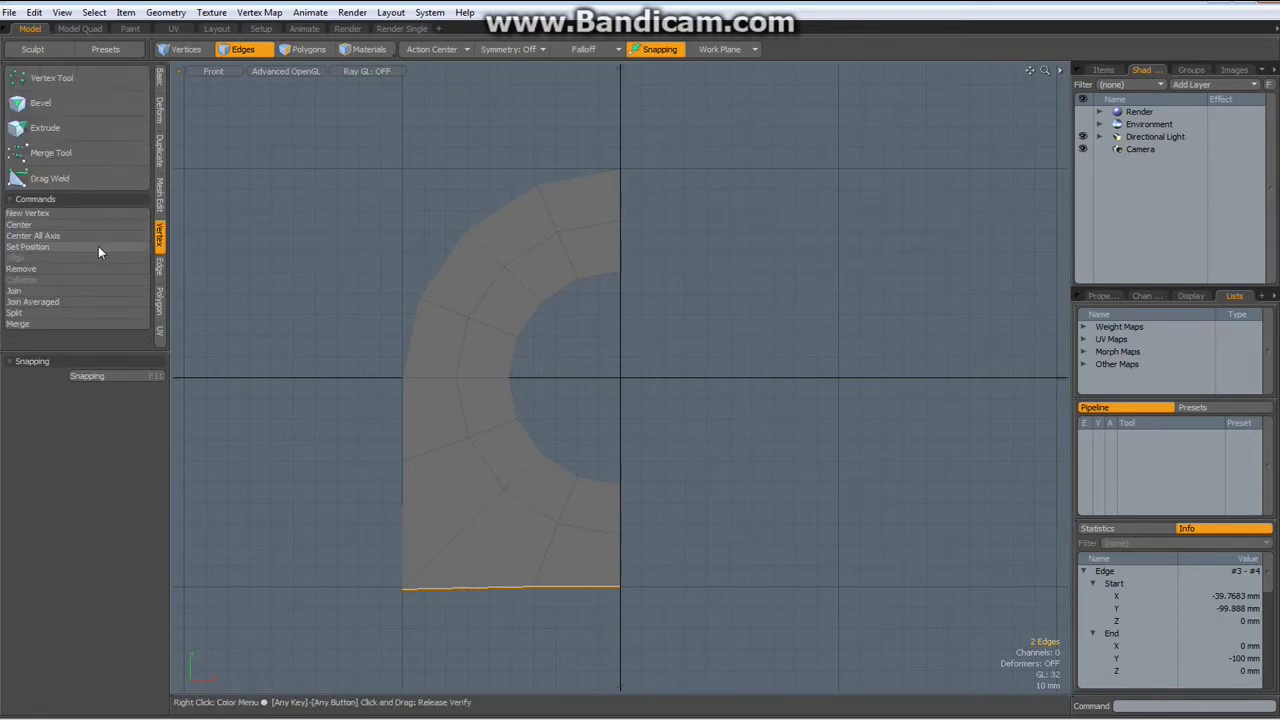
left_click(59, 248)
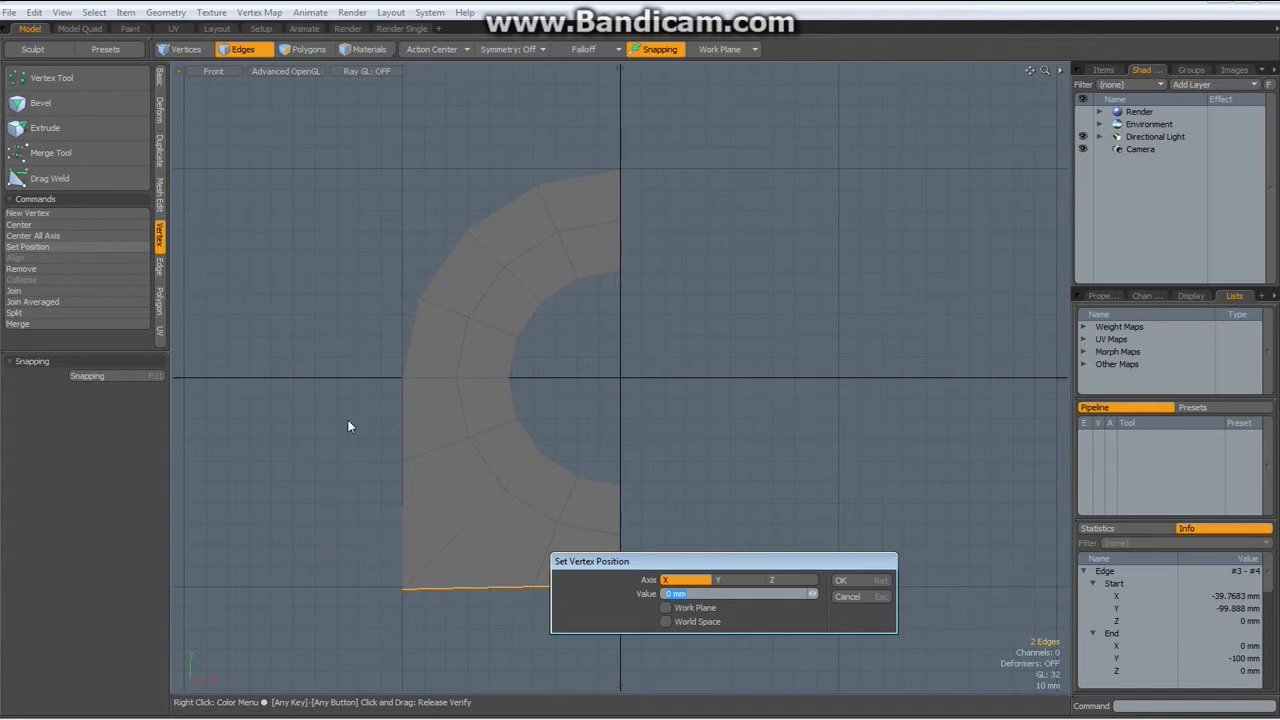
left_click(718, 581)
type("-100")
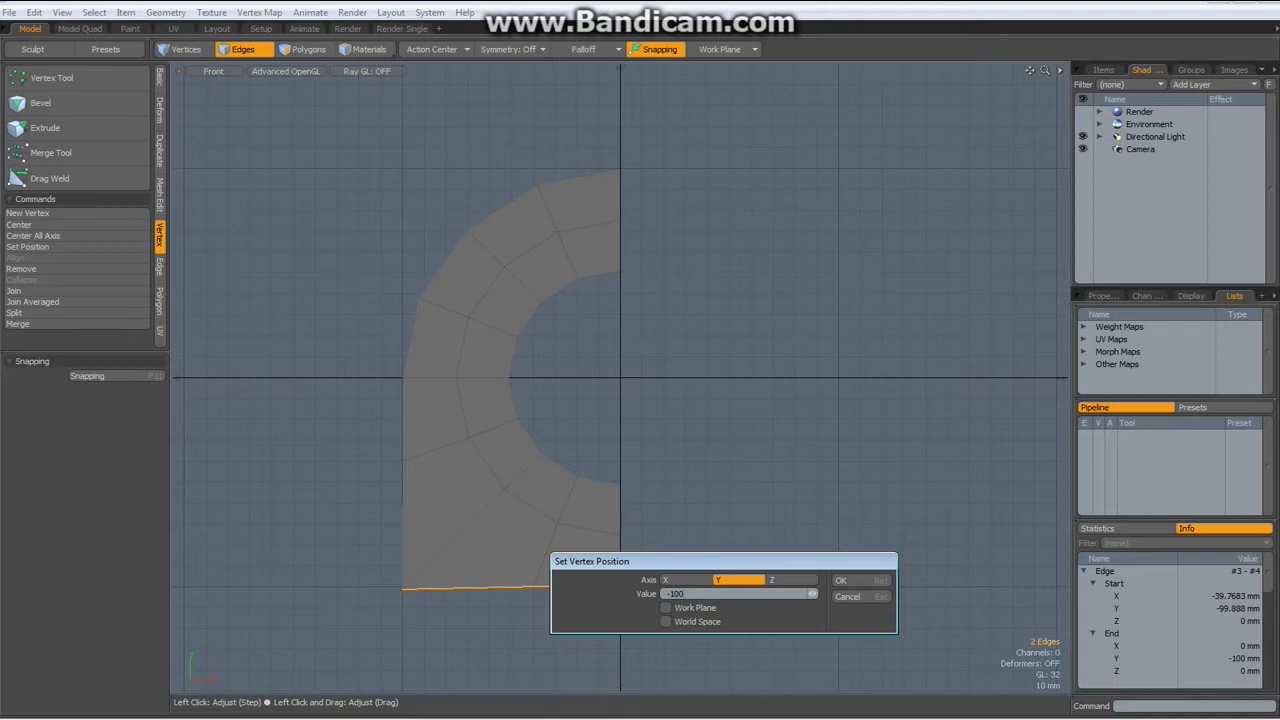
key("Return")
Straighten the two outer edges along the lower left side by setting their vertex X position to -100 mm
left_click_drag(323, 352, 423, 657)
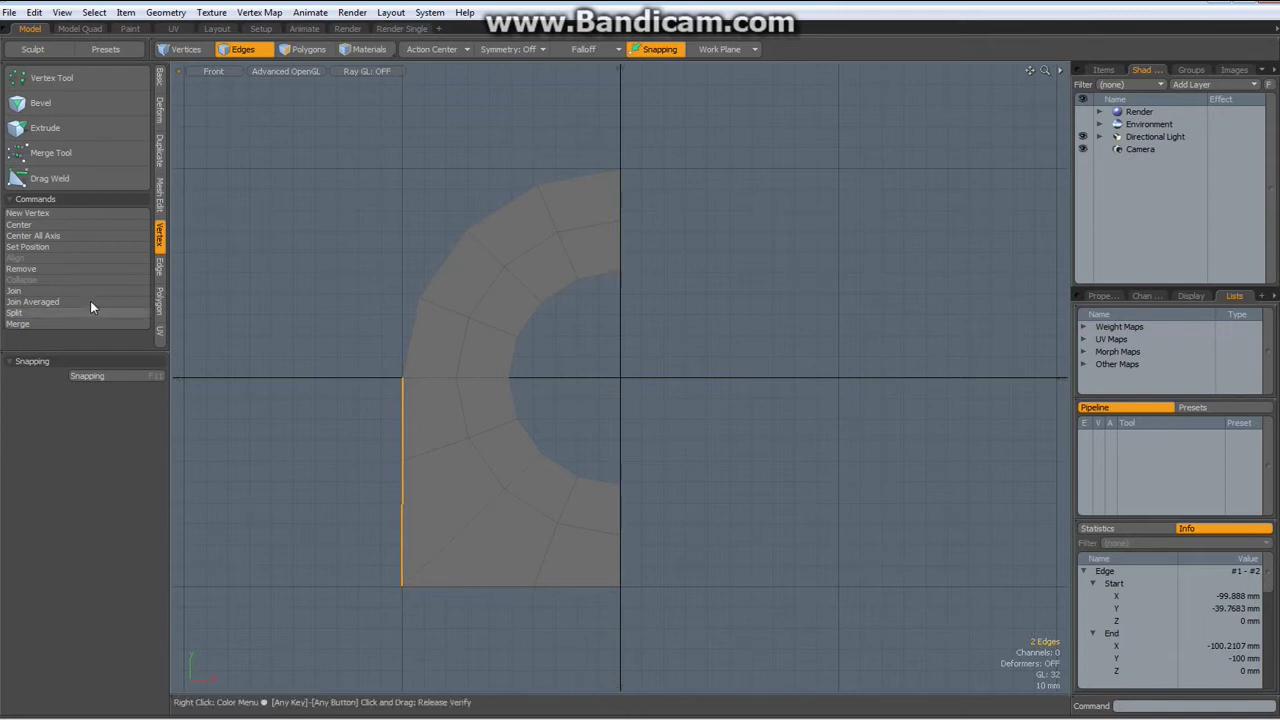
left_click(35, 250)
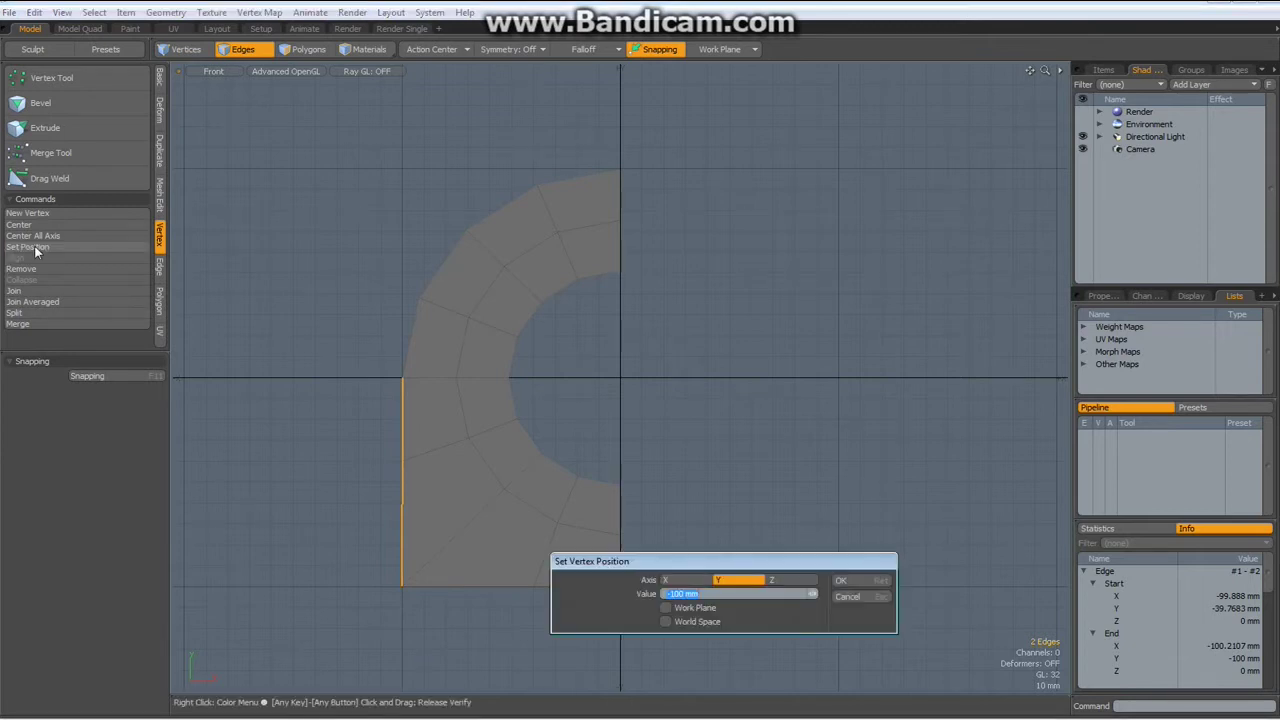
left_click(666, 580)
left_click(859, 582)
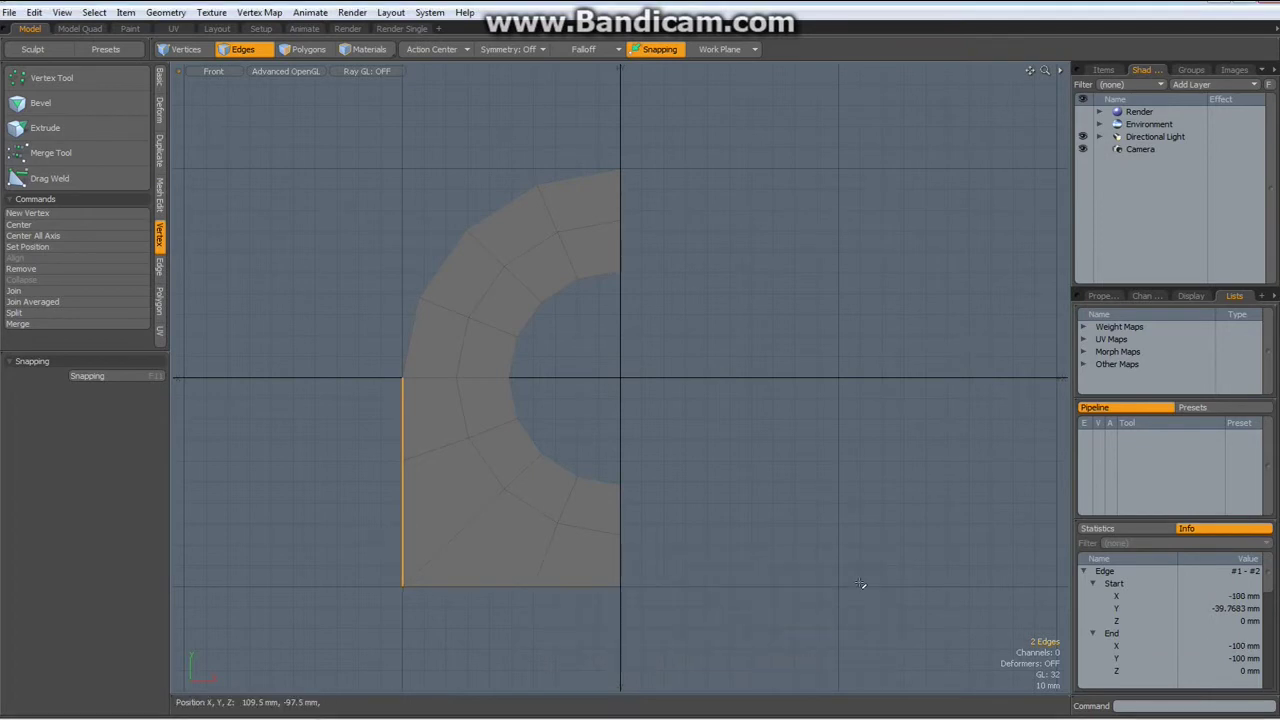
Set the Y position of the middle vertex on the straight left side to -40 mm
key("3")
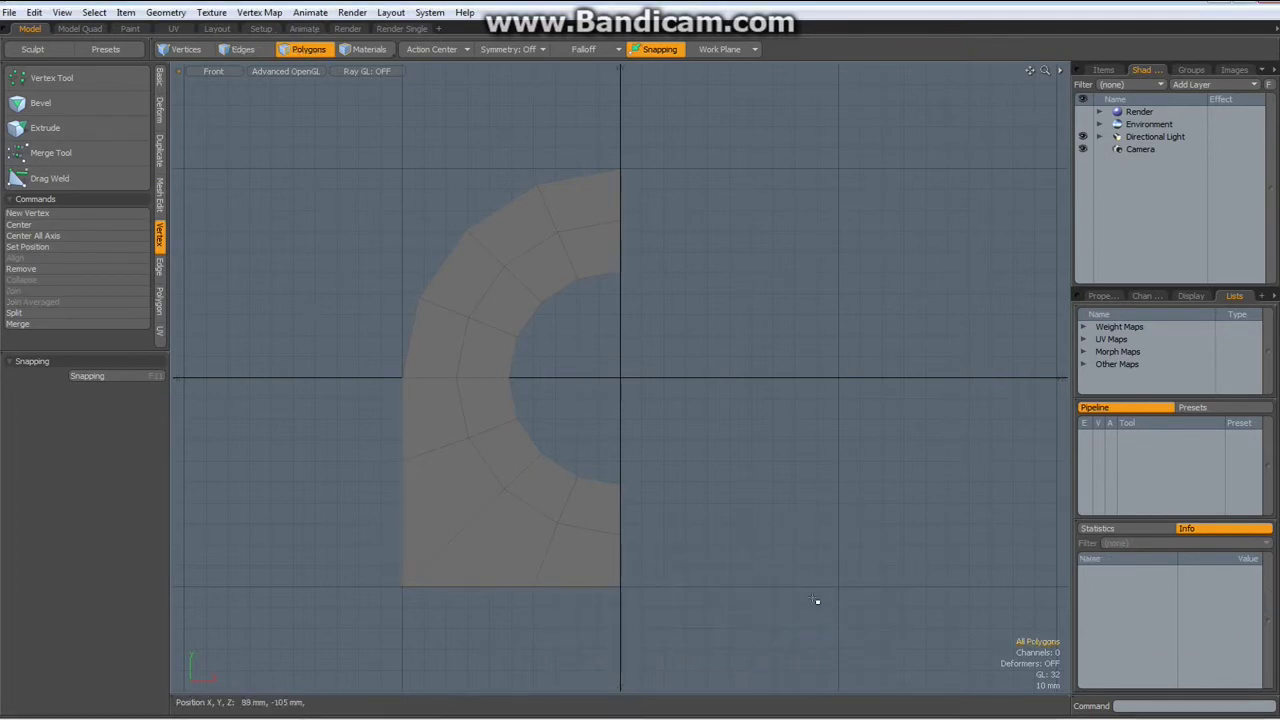
key("2")
key("1")
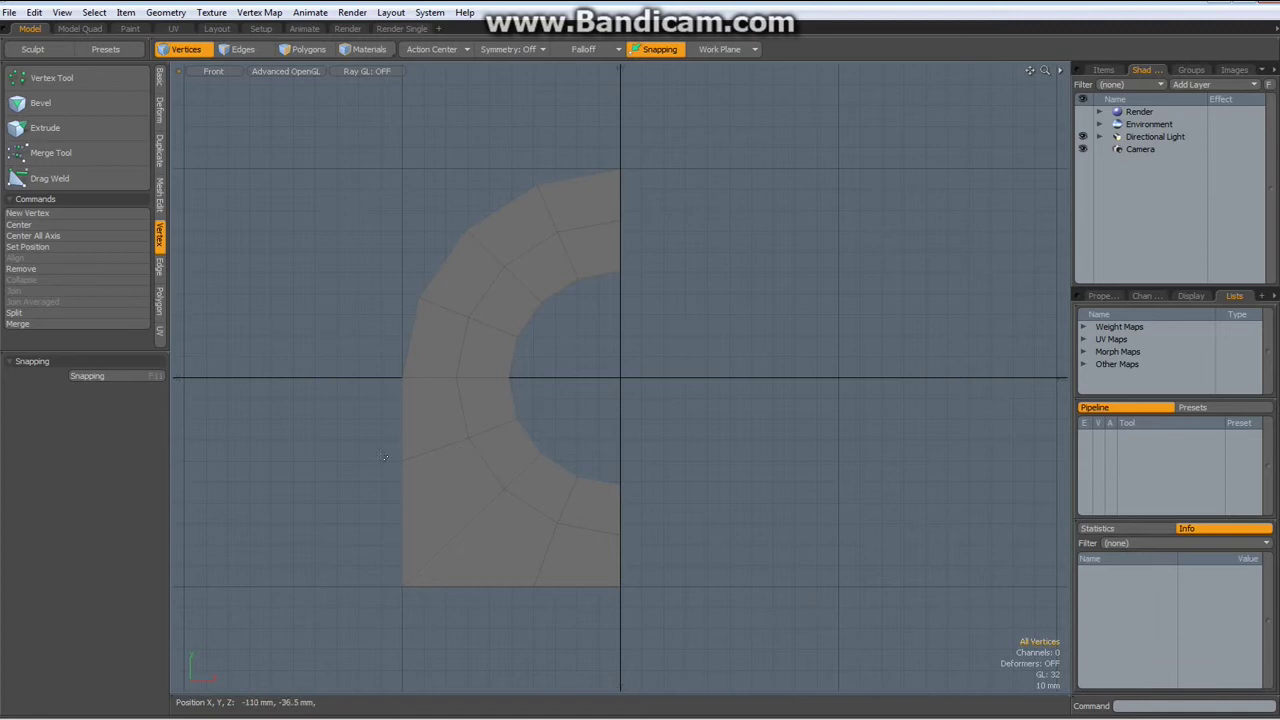
left_click(405, 461)
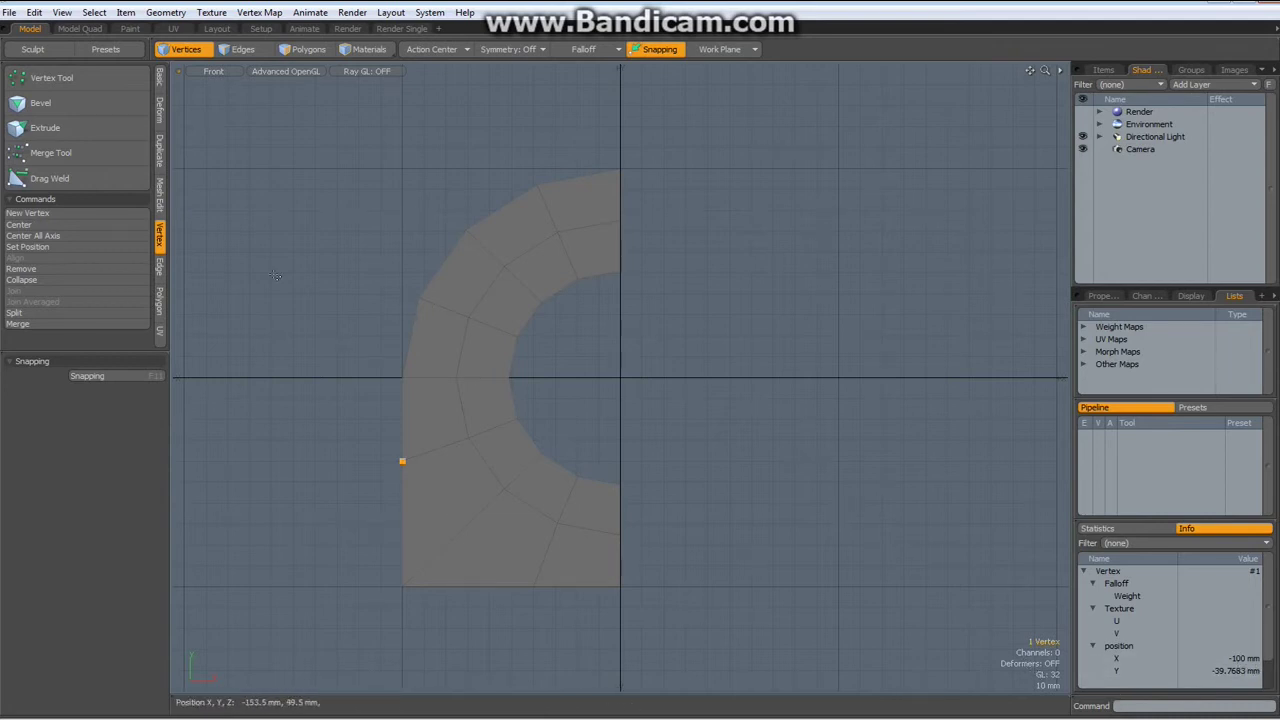
left_click(74, 248)
type("-40")
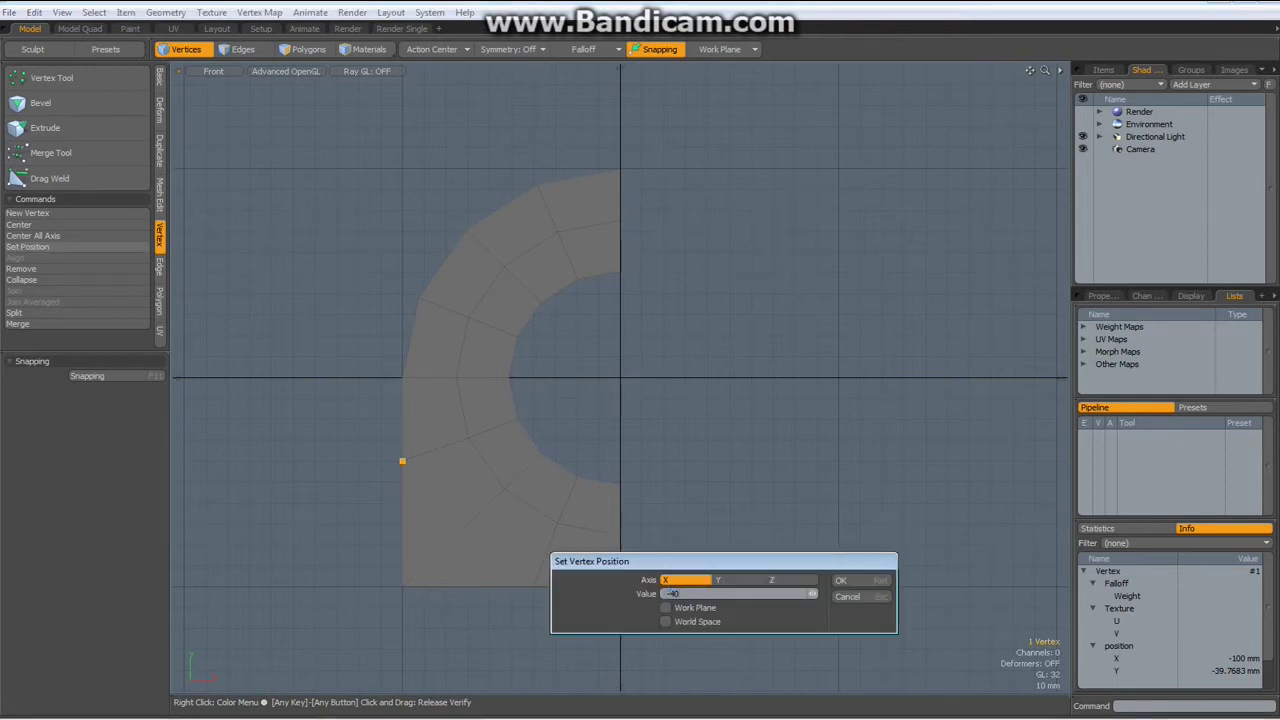
left_click(736, 581)
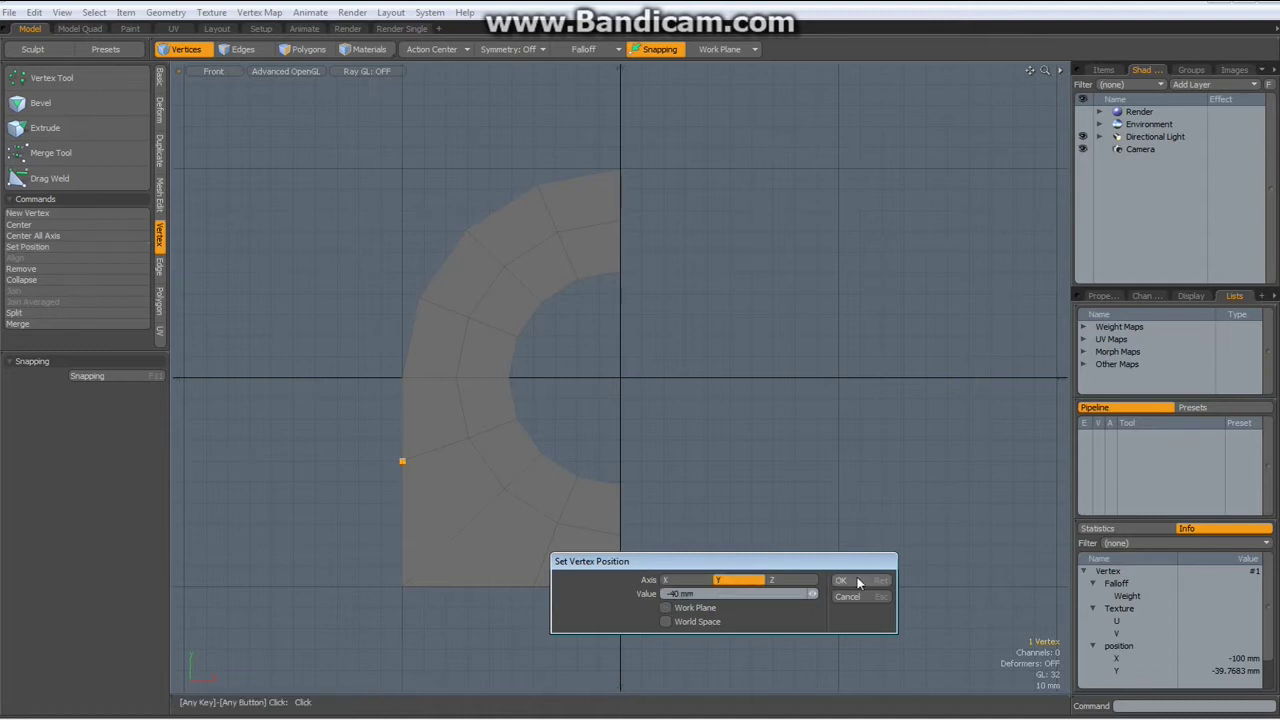
left_click(841, 581)
Extend the lower vertical edge of the left side outward with Edge Extend, using an X offset of -80 mm
key("2")
left_click(846, 552)
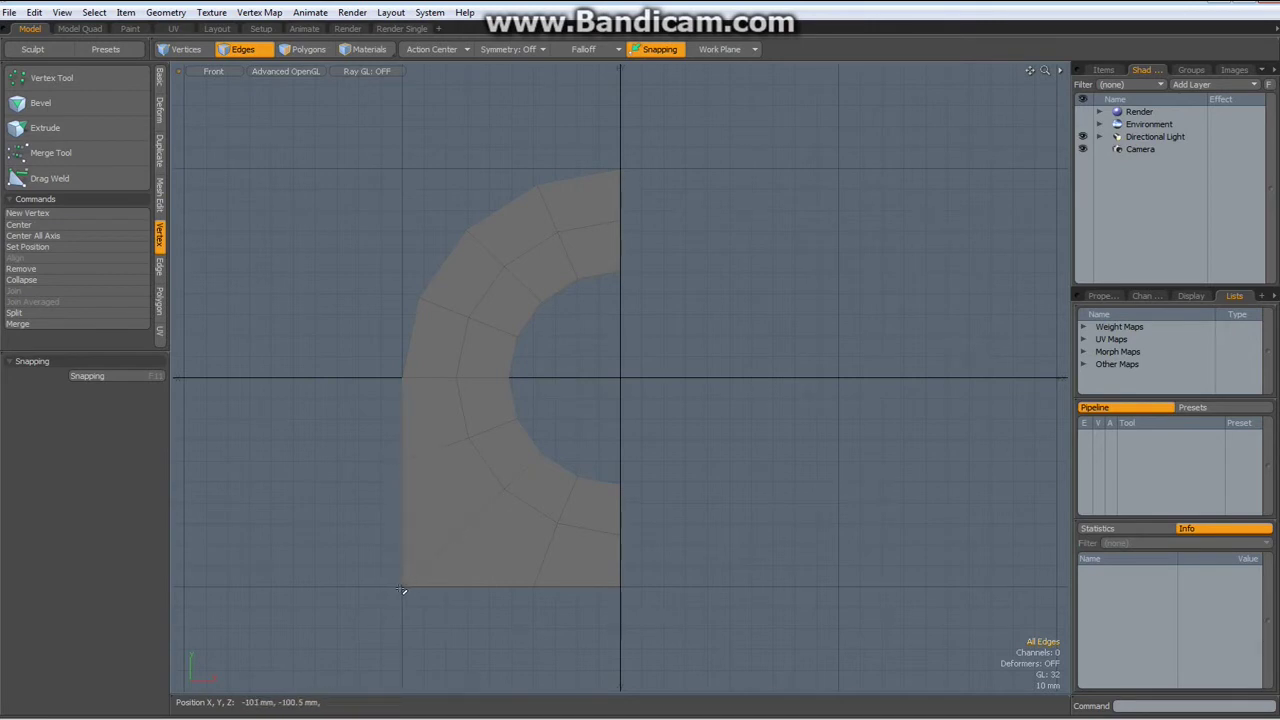
left_click(405, 511)
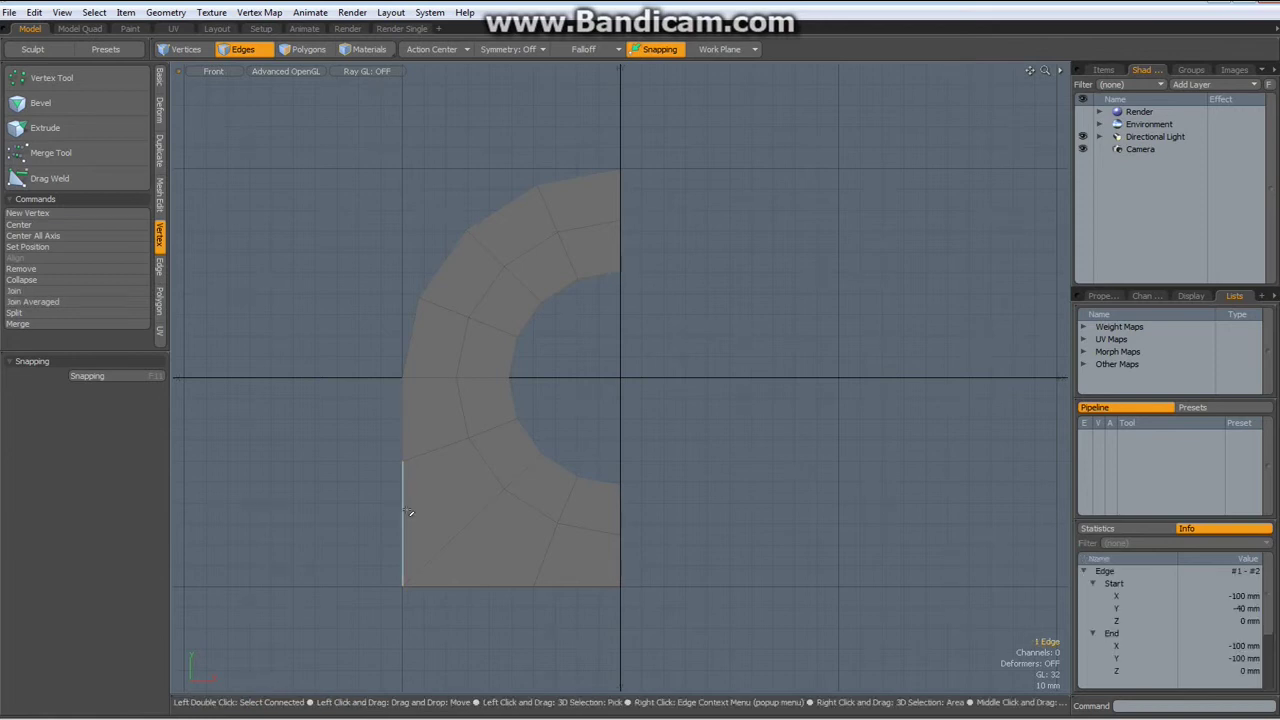
key("z")
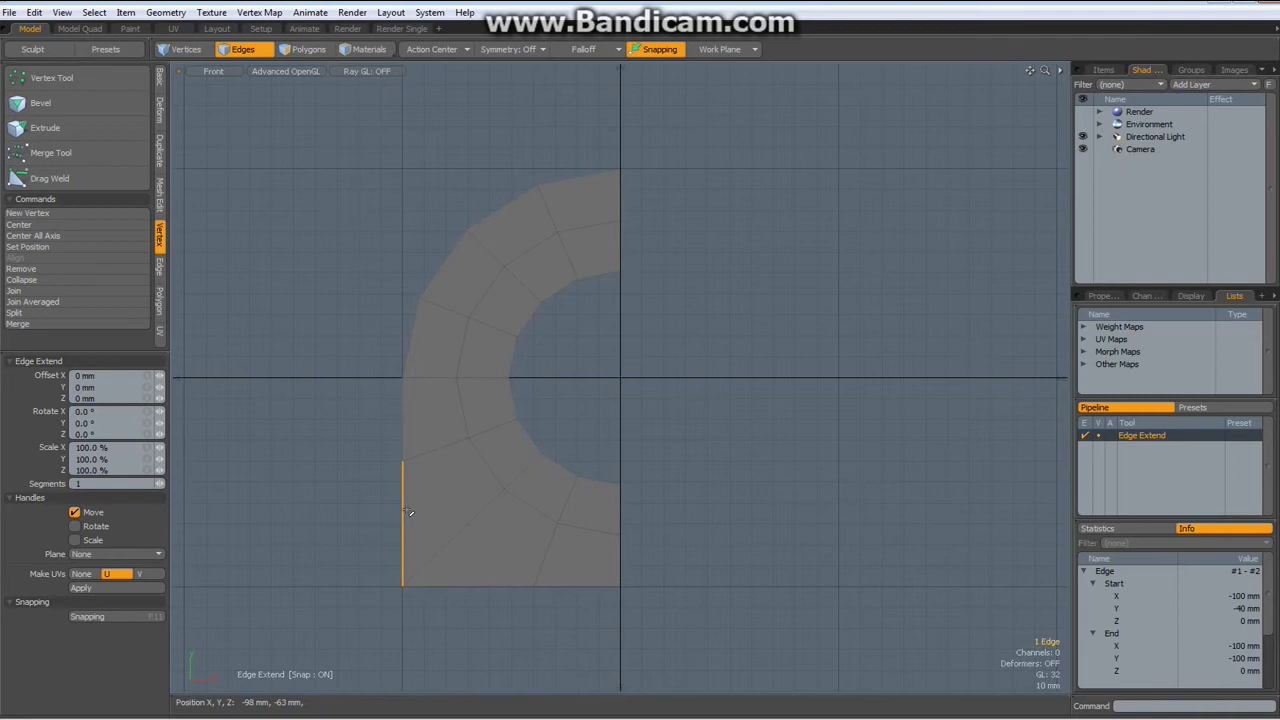
left_click(407, 512)
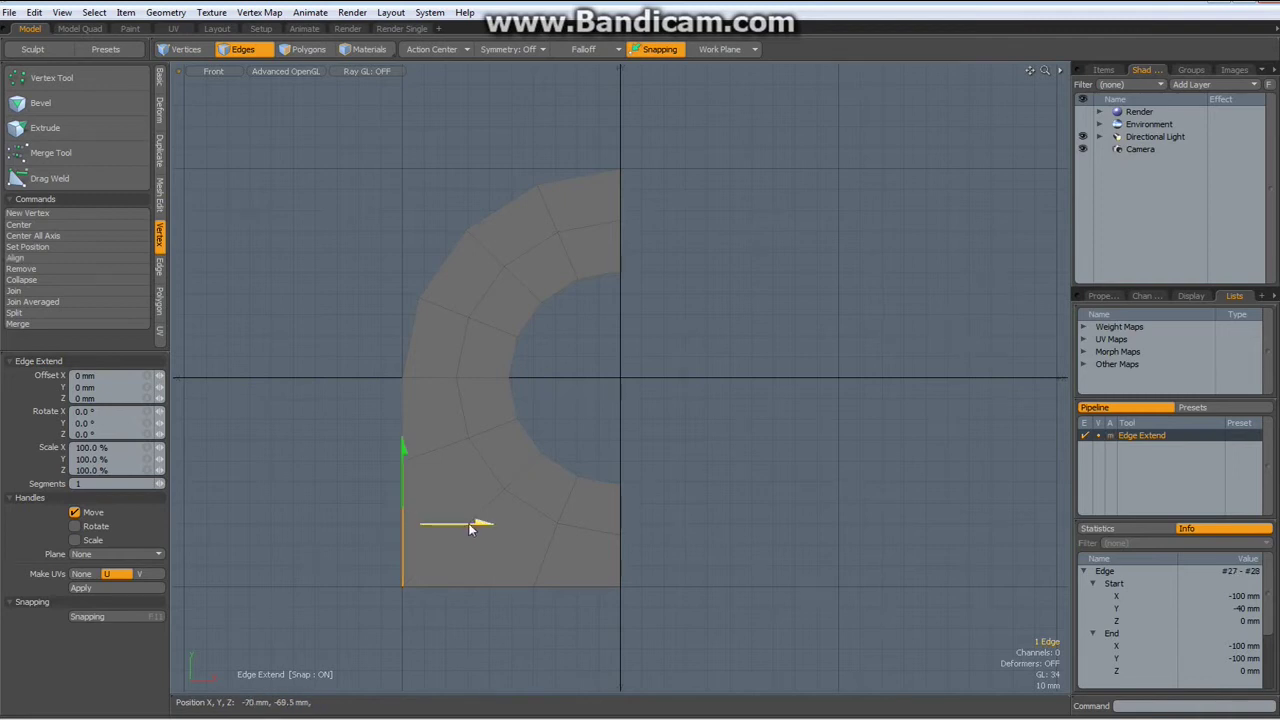
left_click_drag(480, 522, 226, 411)
left_click(95, 376)
type("-")
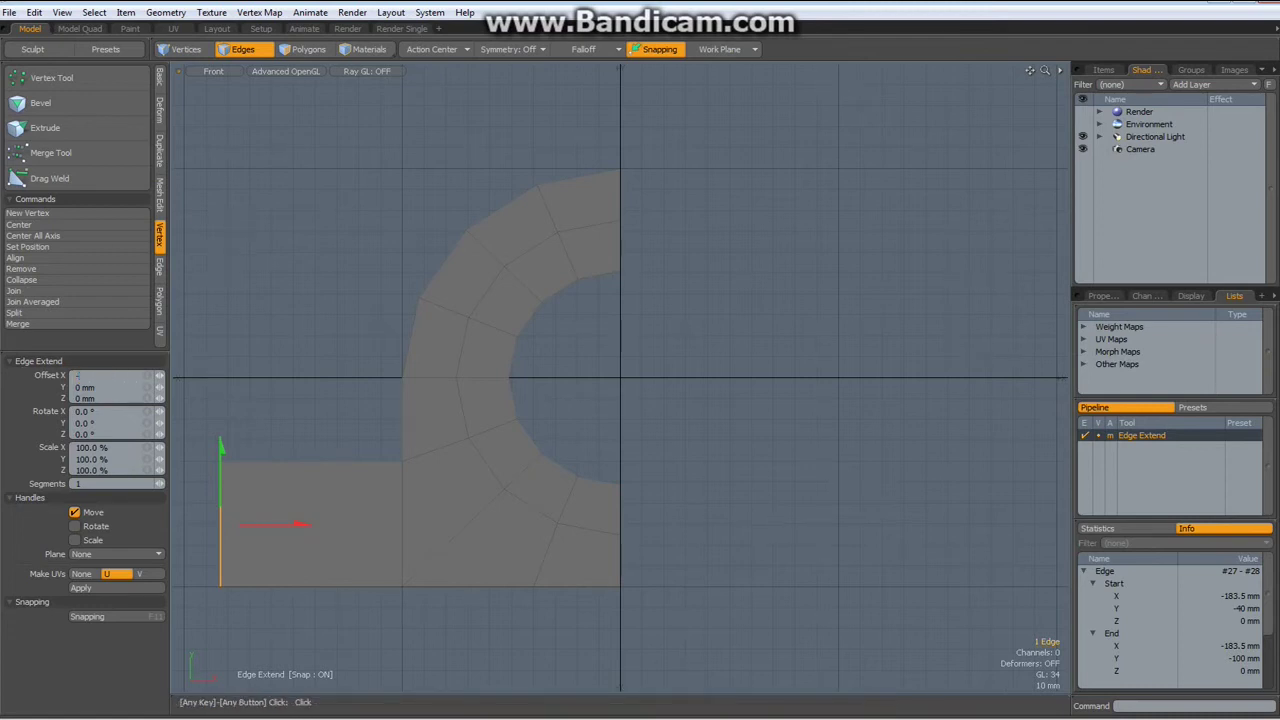
type("80")
key("Return")
key("space")
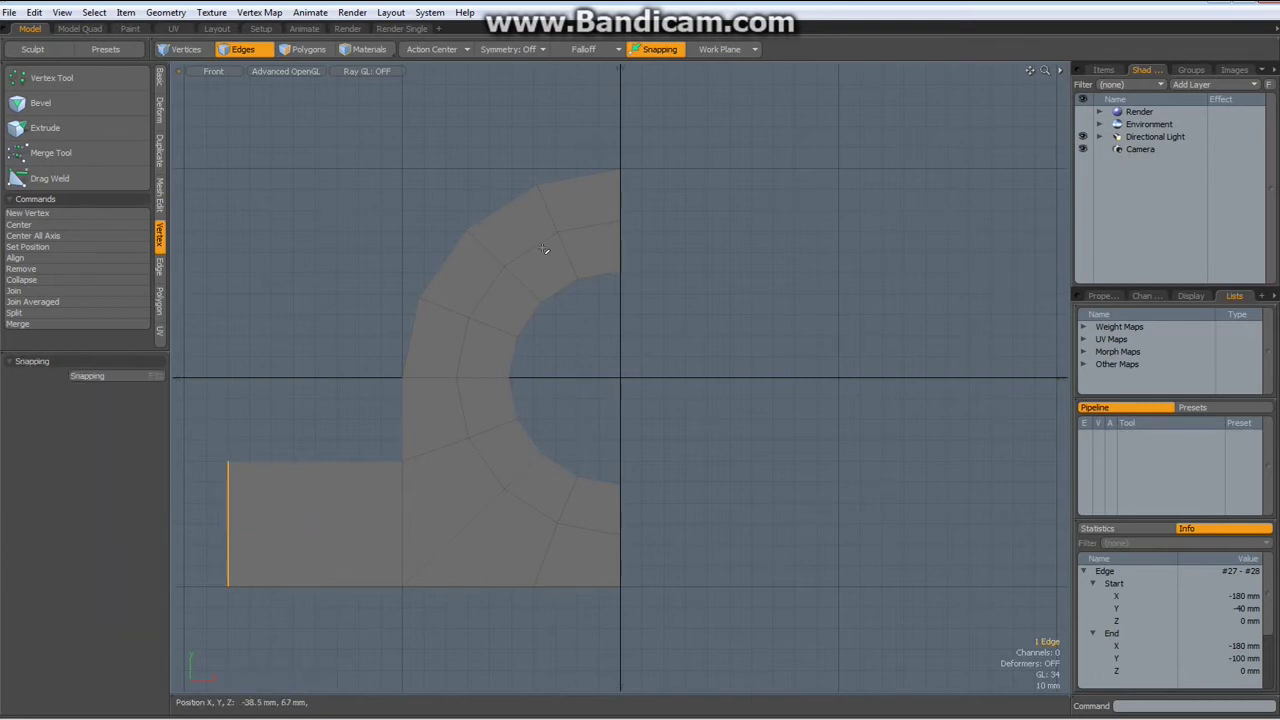
Extrude all polygons of the flat half bracket by -60 mm along Z, working in the perspective view
key("ctrl+space")
left_click(757, 342)
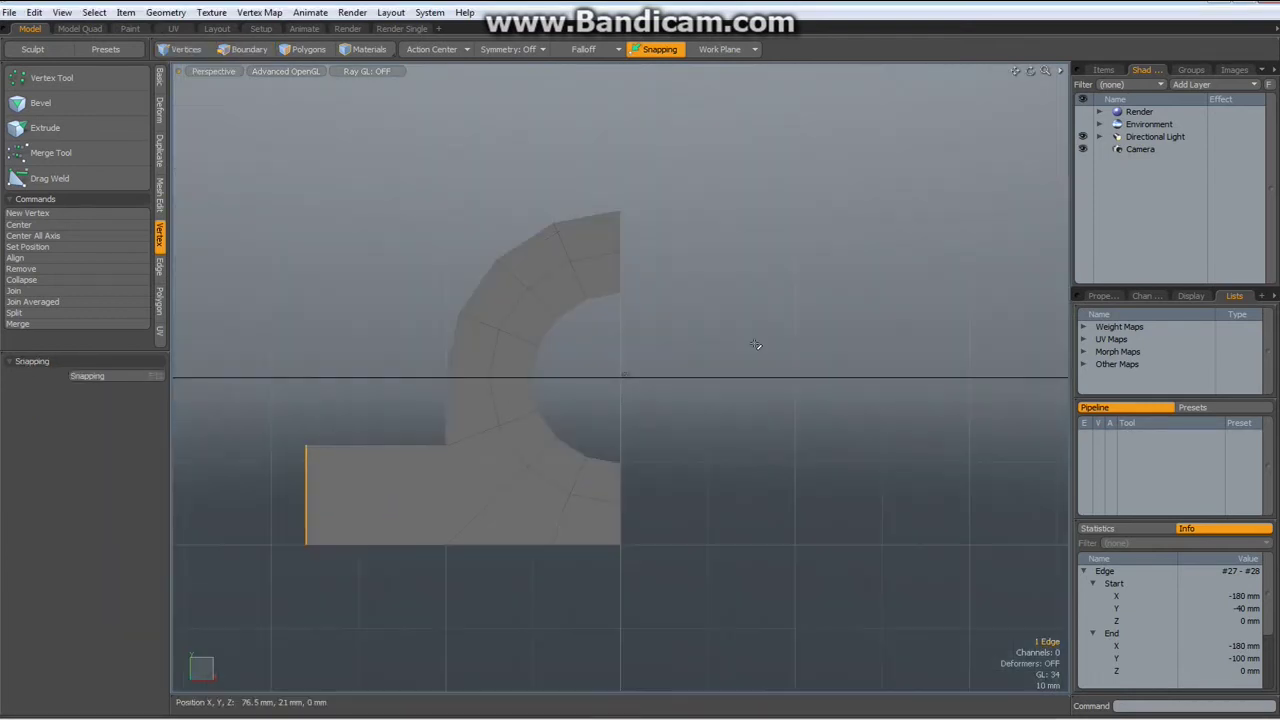
left_click_drag(714, 423, 640, 430, "alt")
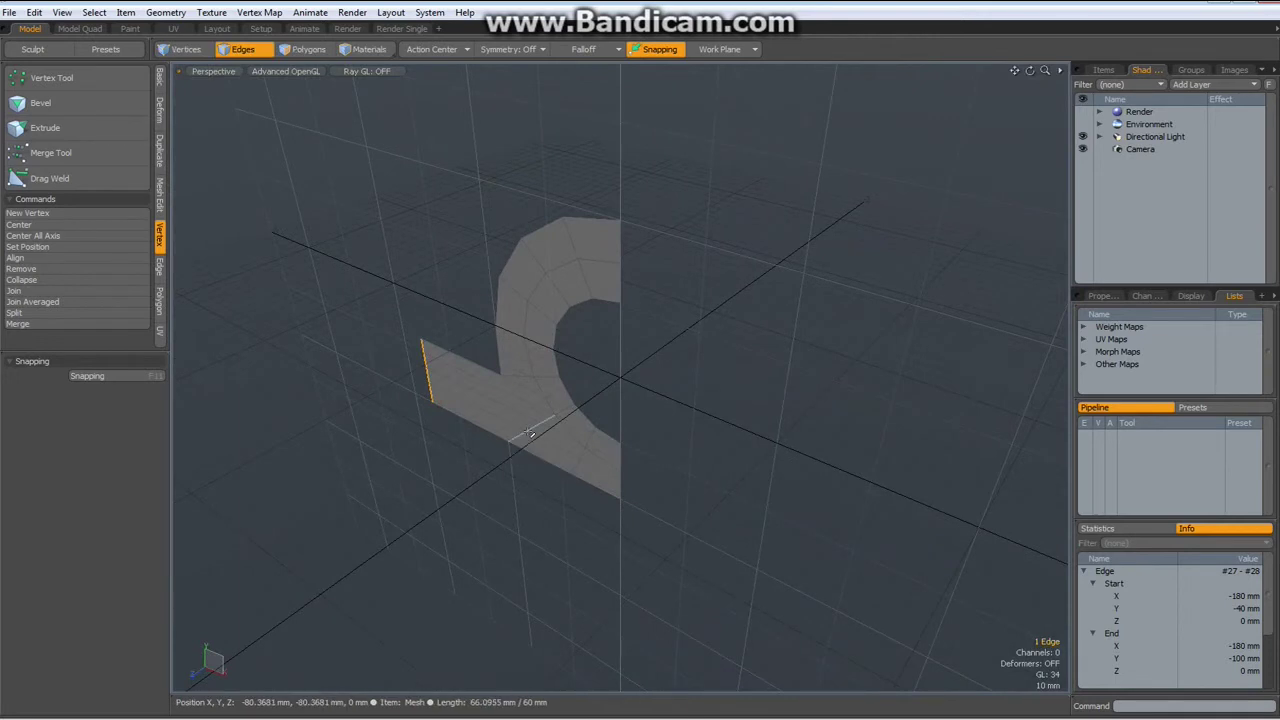
key("3")
double_click(536, 401)
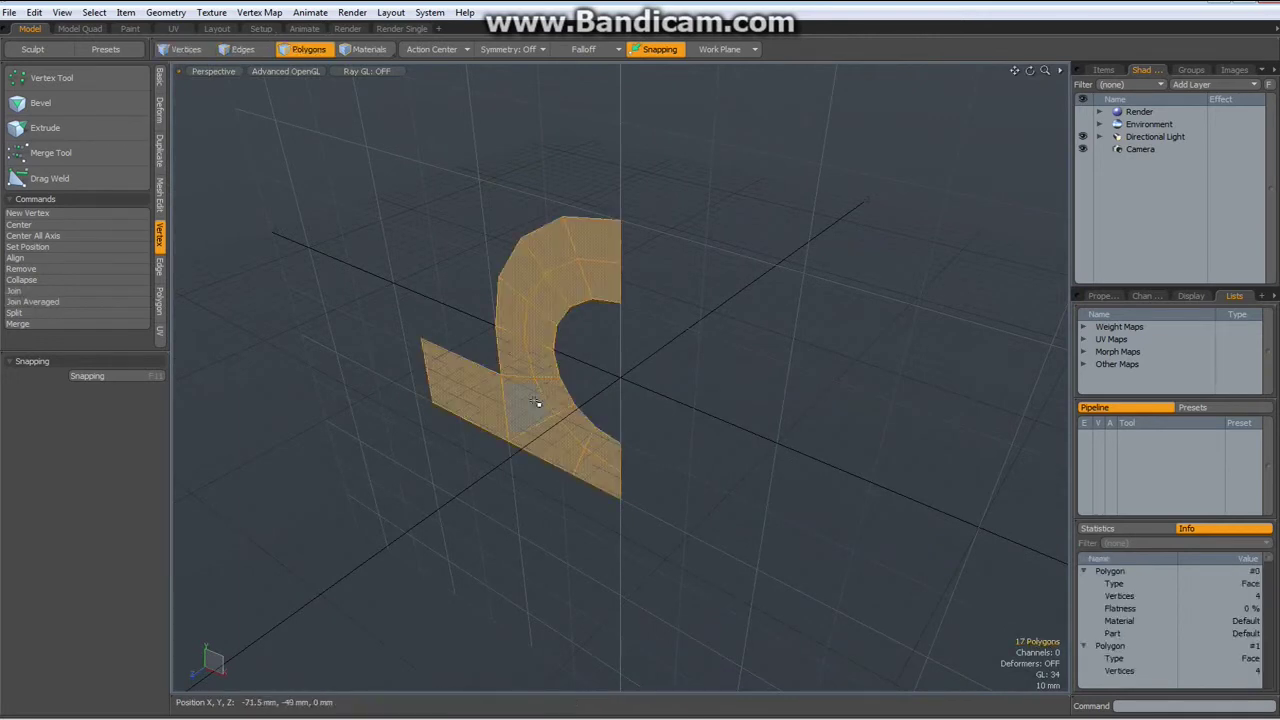
key("shift+x")
left_click_drag(463, 360, 522, 318)
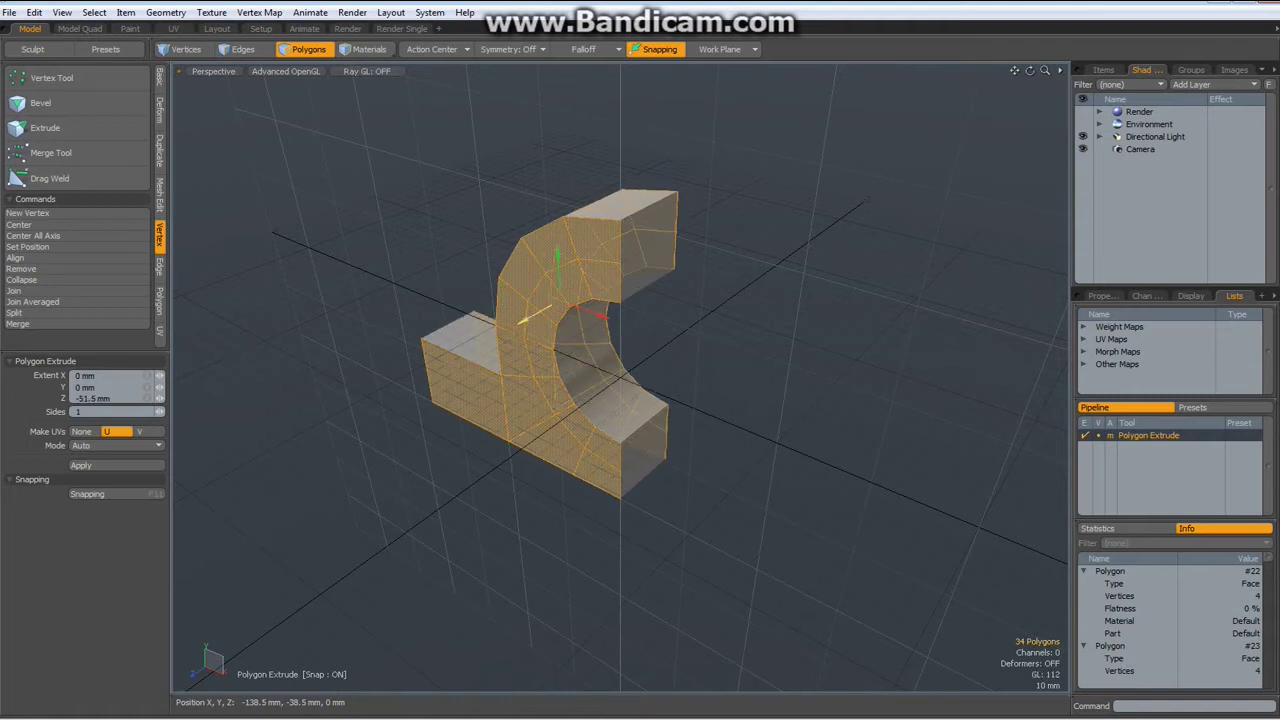
left_click(118, 398)
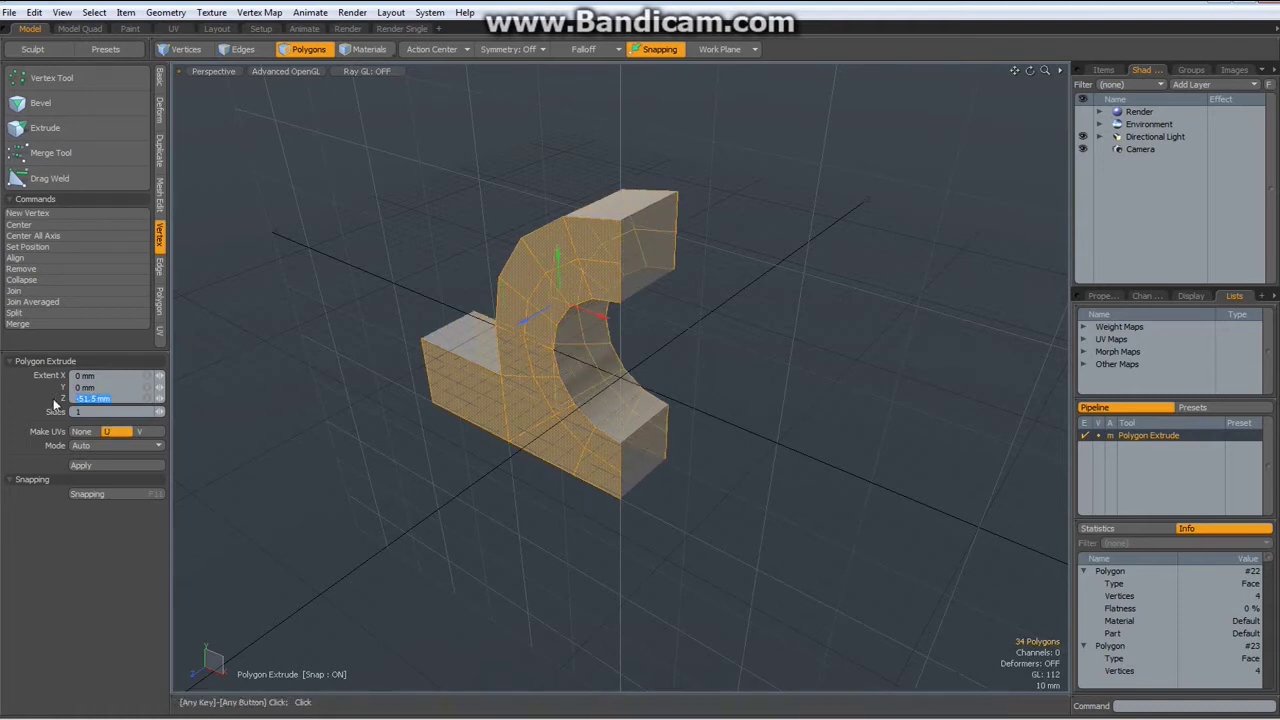
type("-60")
key("Return")
key("space")
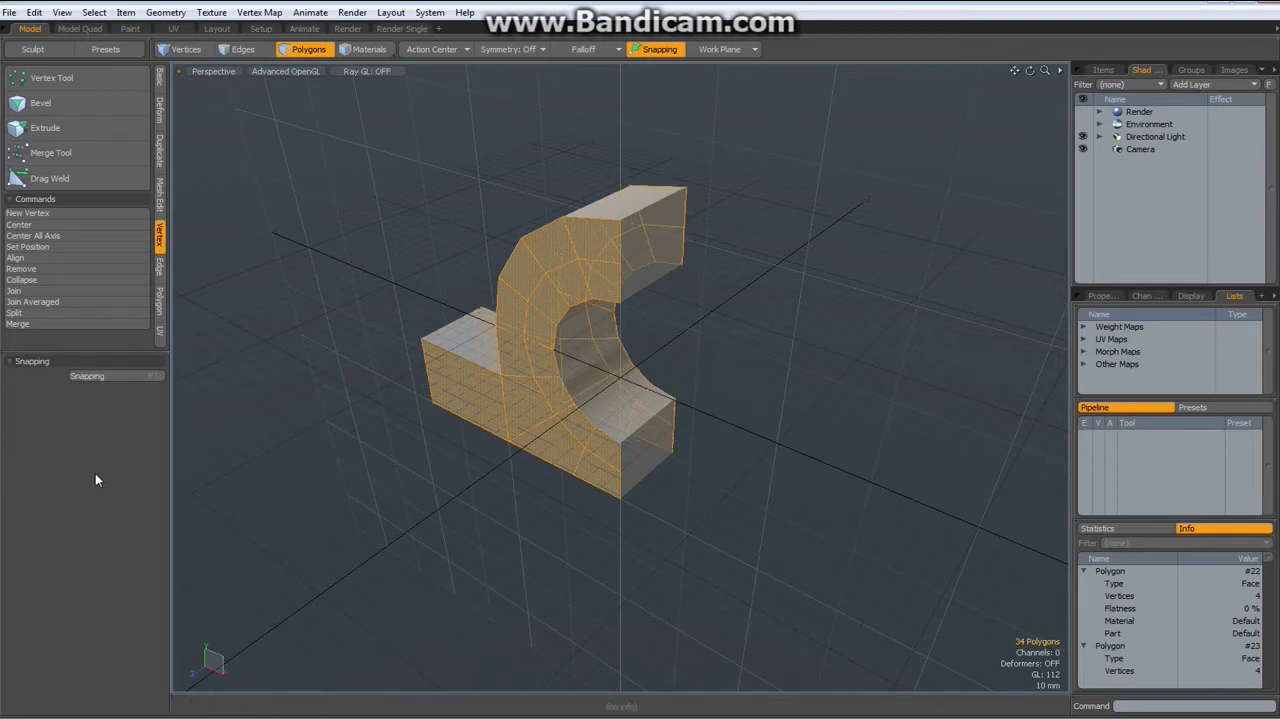
left_click(366, 271)
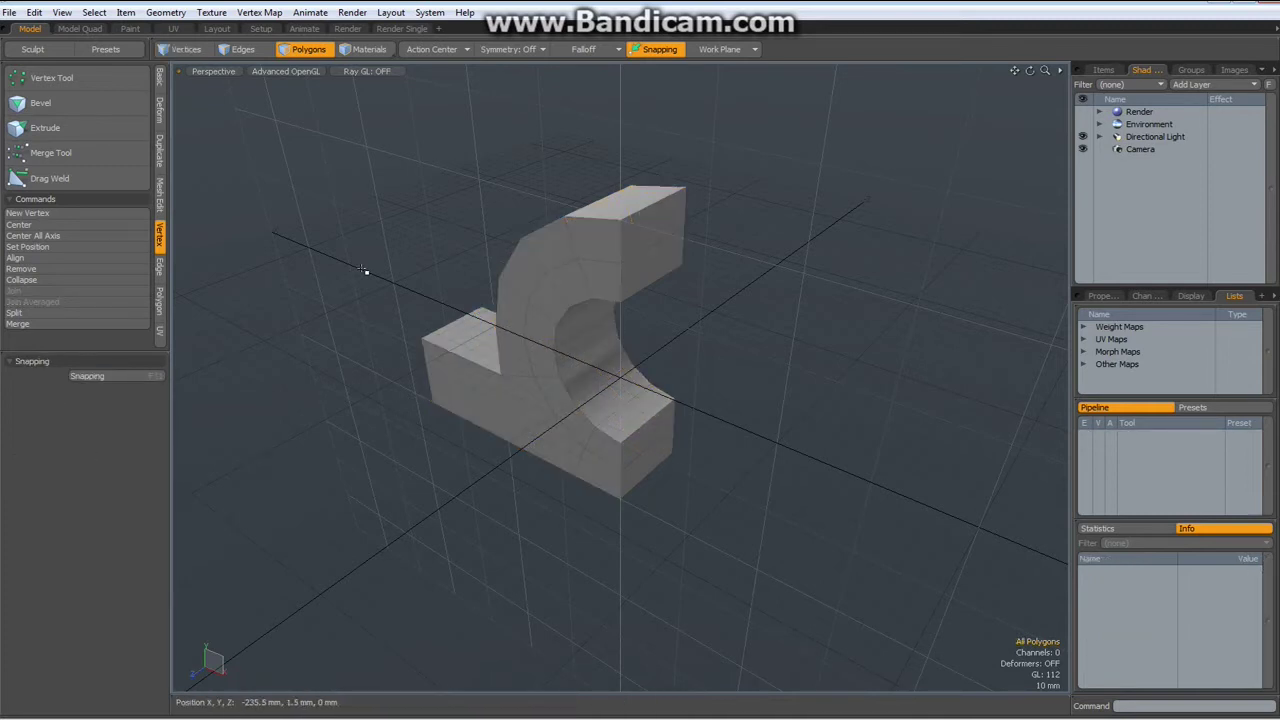
Center the extruded half bracket along the Z axis
left_click(160, 82)
left_click(64, 167)
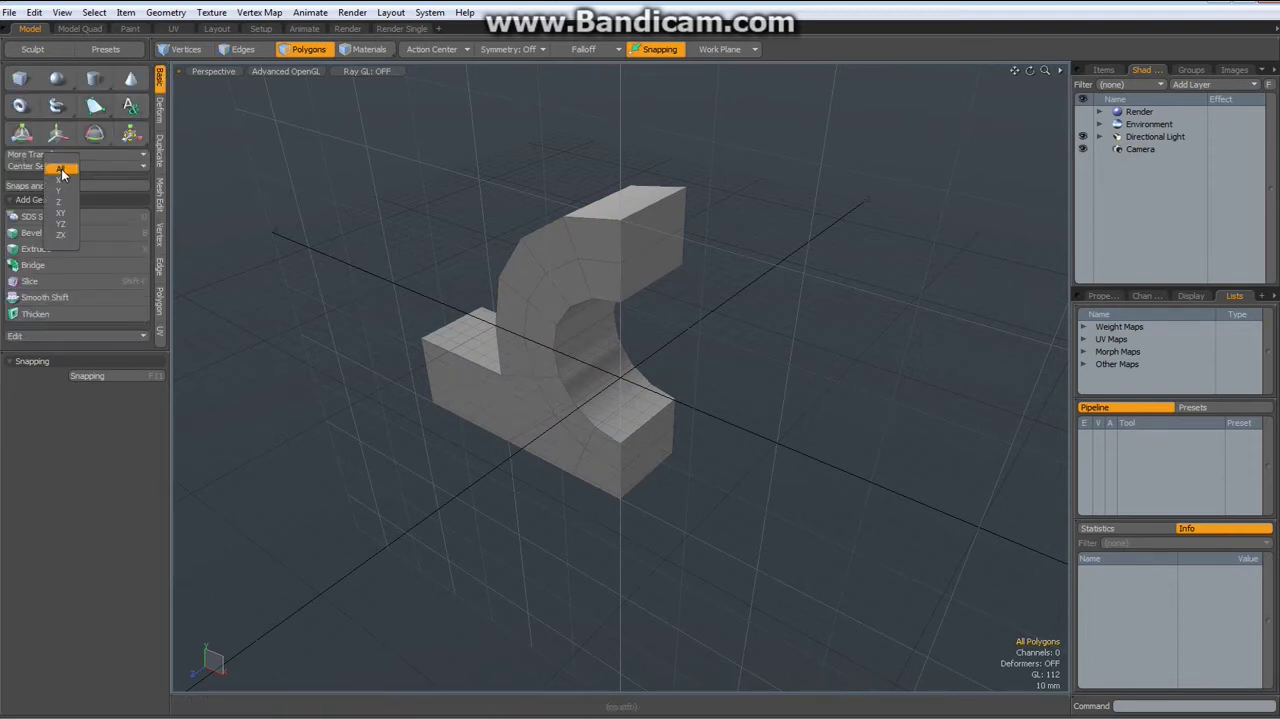
left_click(60, 203)
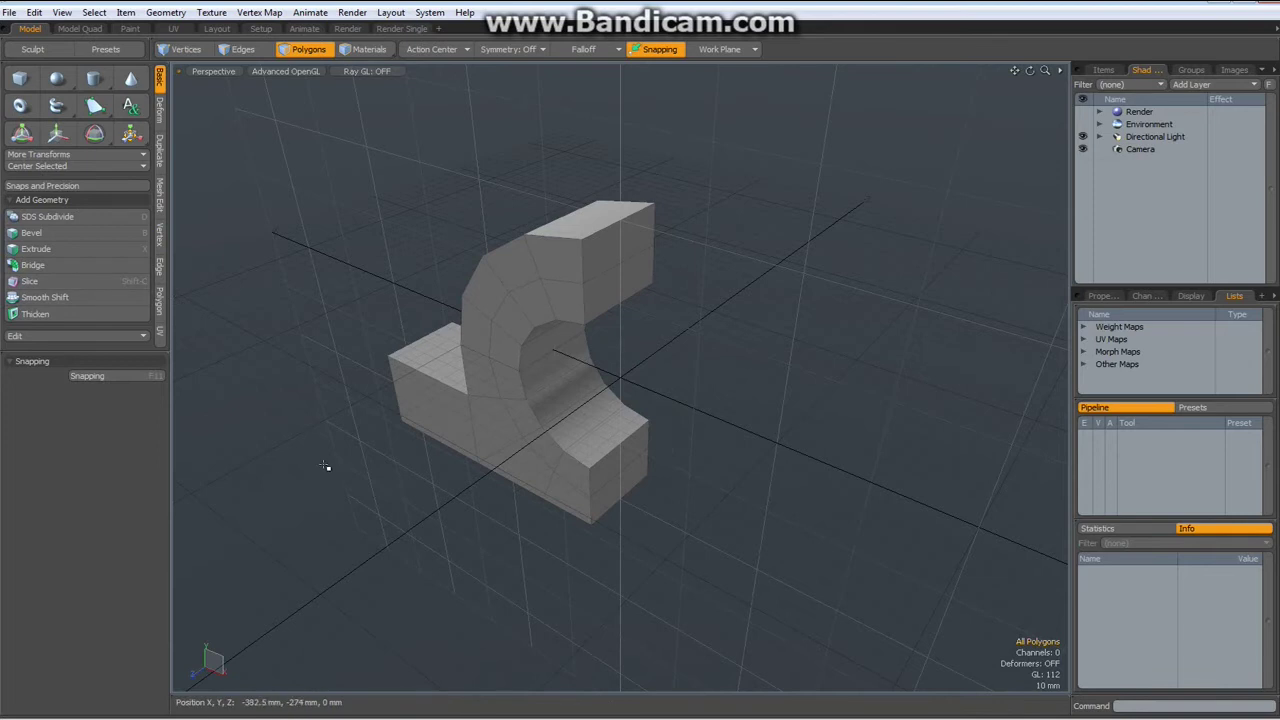
Switch to vertex mode and hide the grid and work plane in the viewport
key("1")
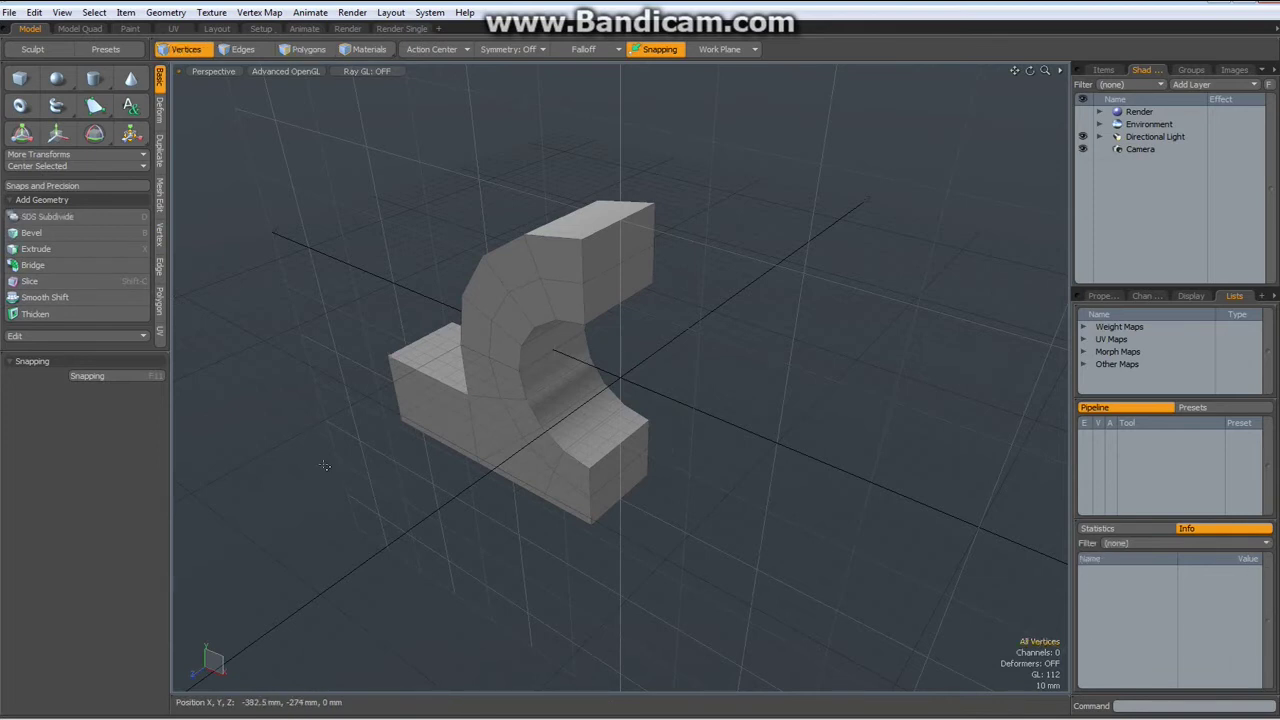
key("ctrl+3")
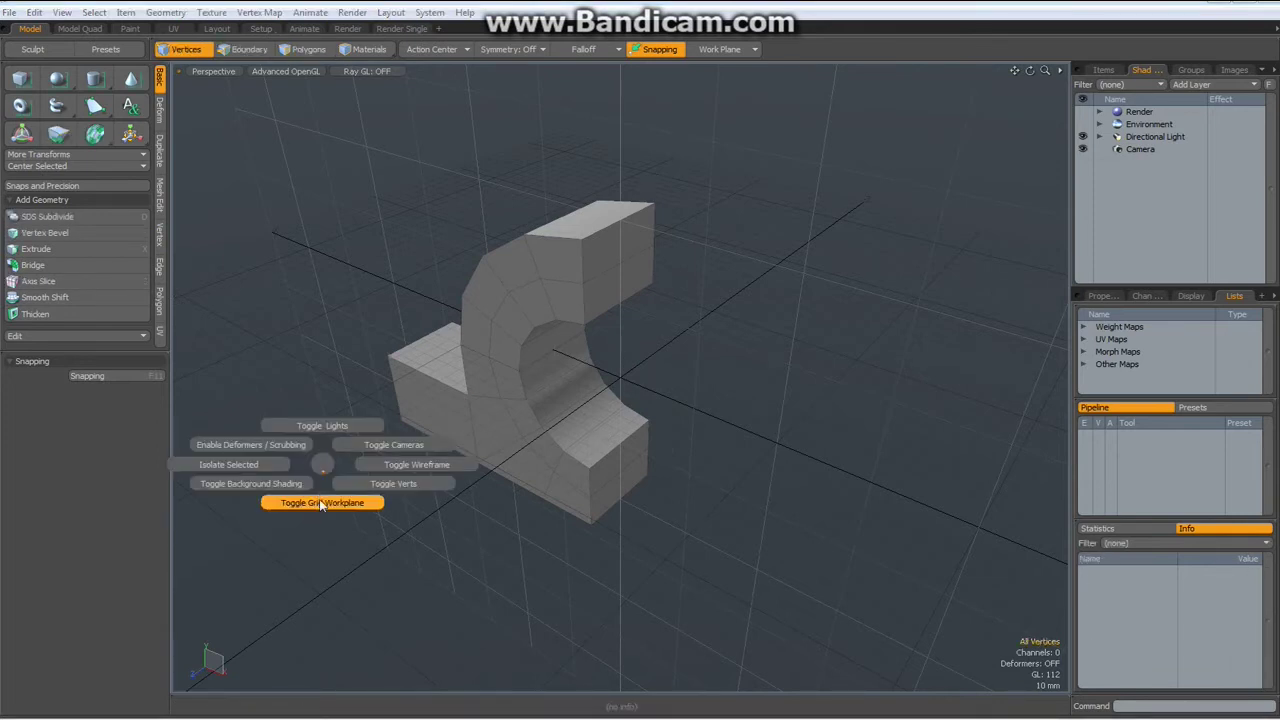
left_click(321, 503)
Delete the four cap polygons on the symmetry plane, two at the upper end and two at the lower end
left_click_drag(677, 571, 653, 506, "alt")
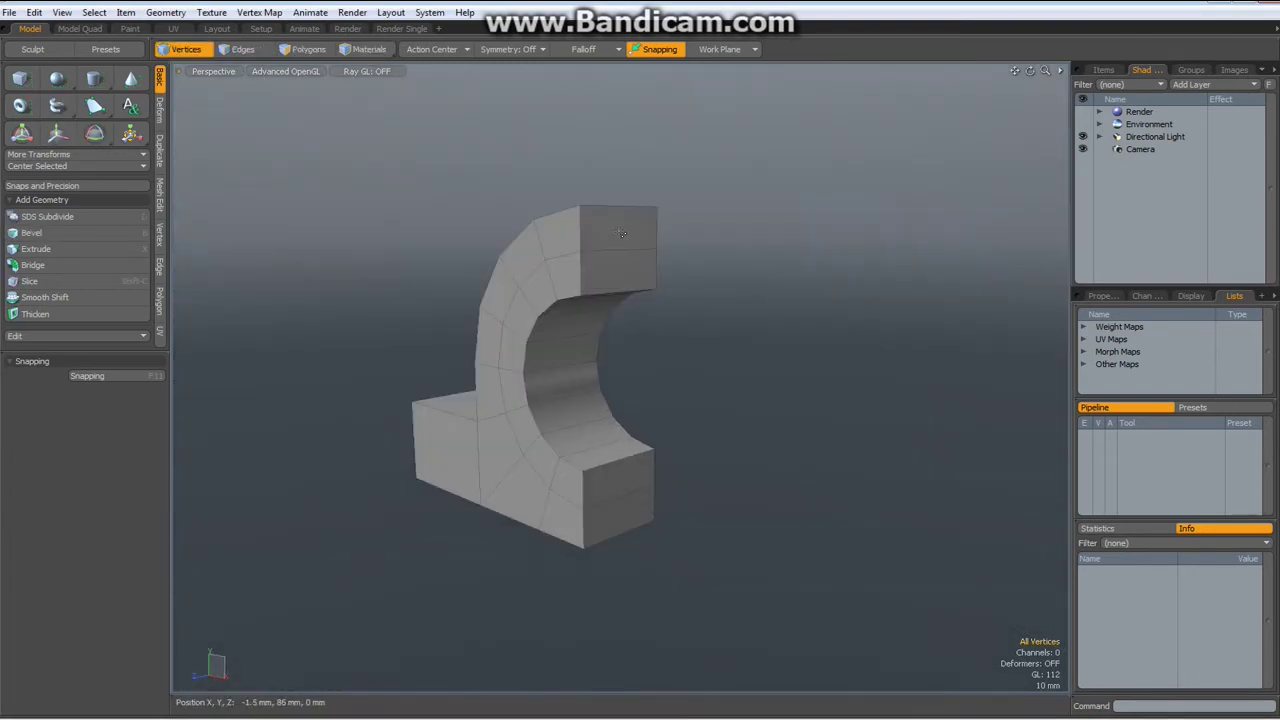
key("2")
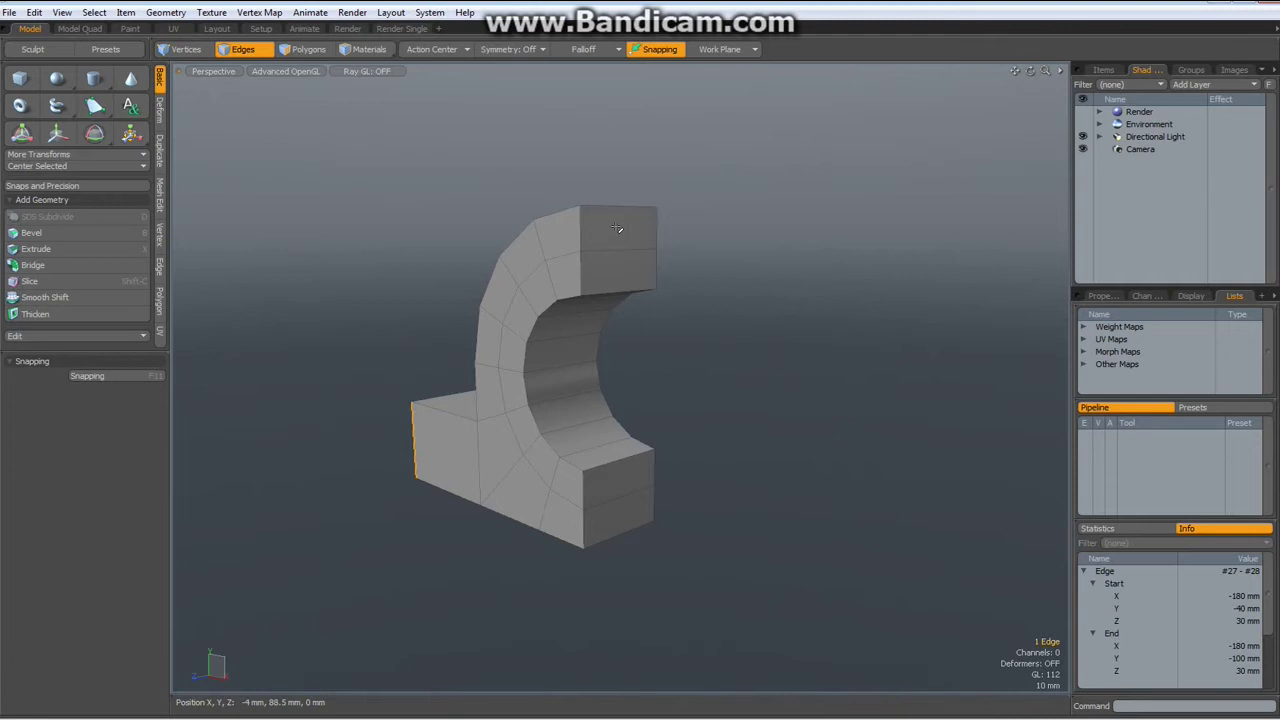
key("3")
left_click_drag(617, 229, 623, 263)
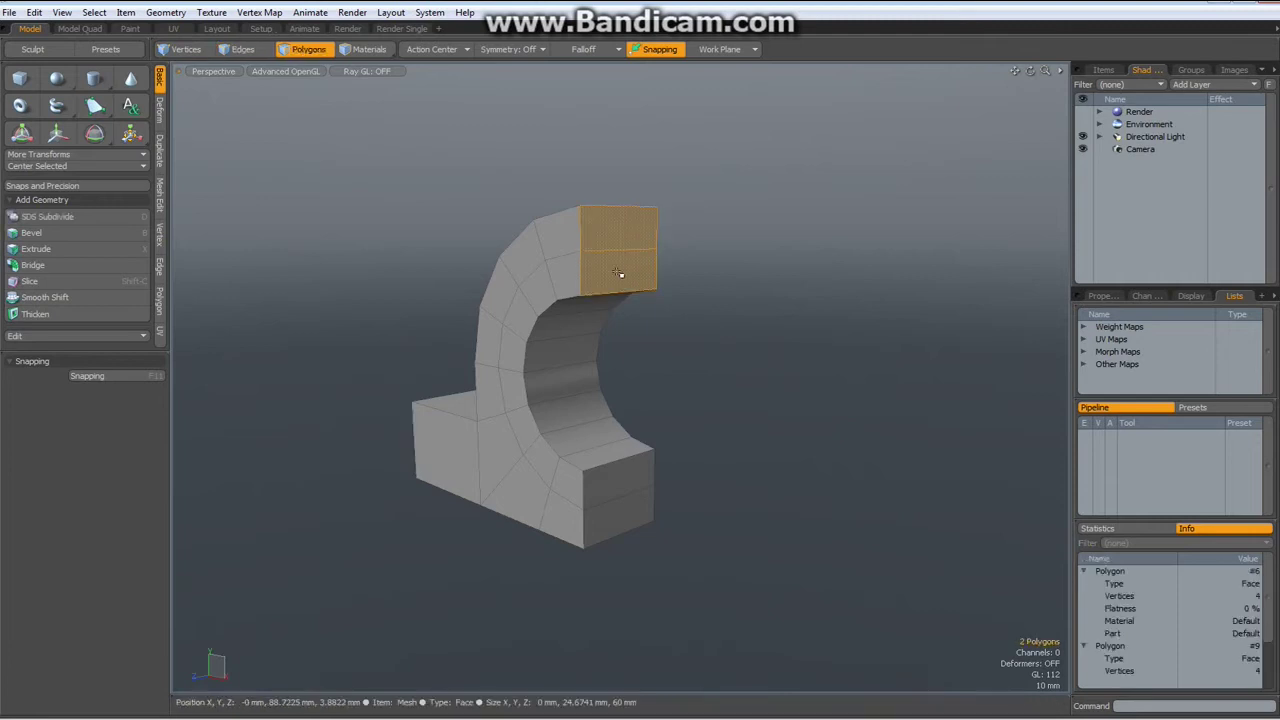
left_click_drag(621, 479, 618, 518)
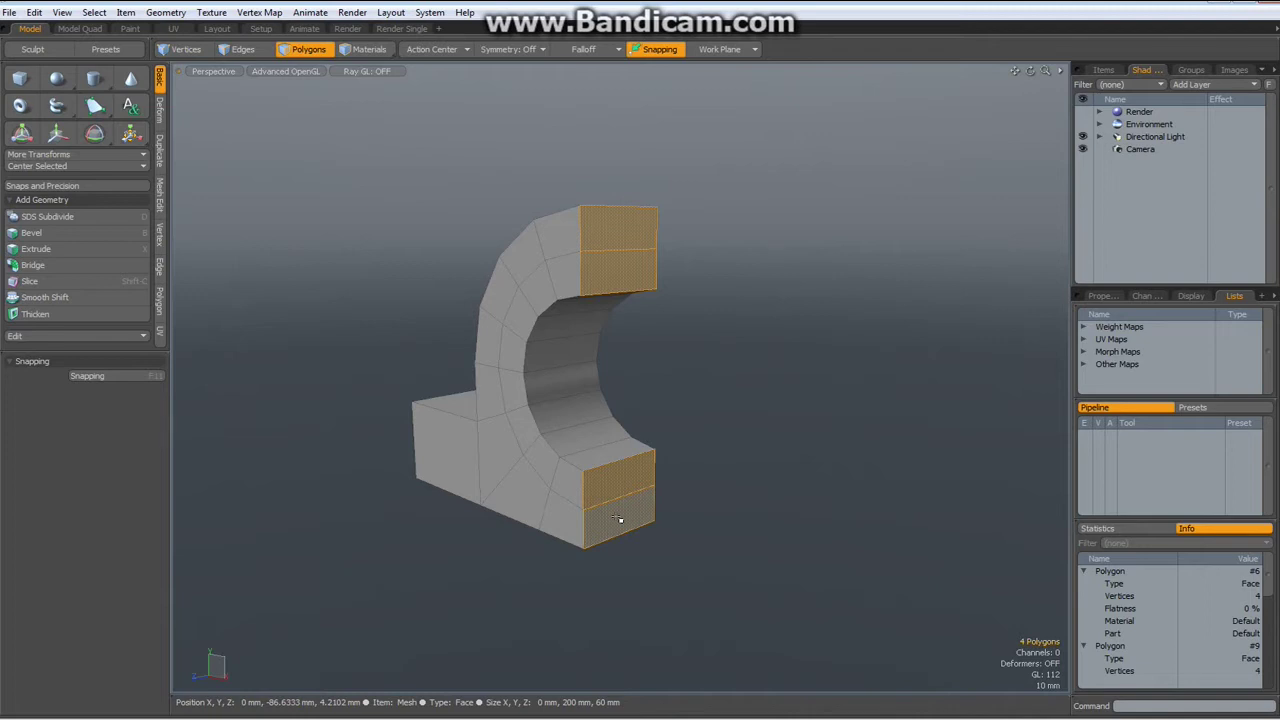
key("Delete")
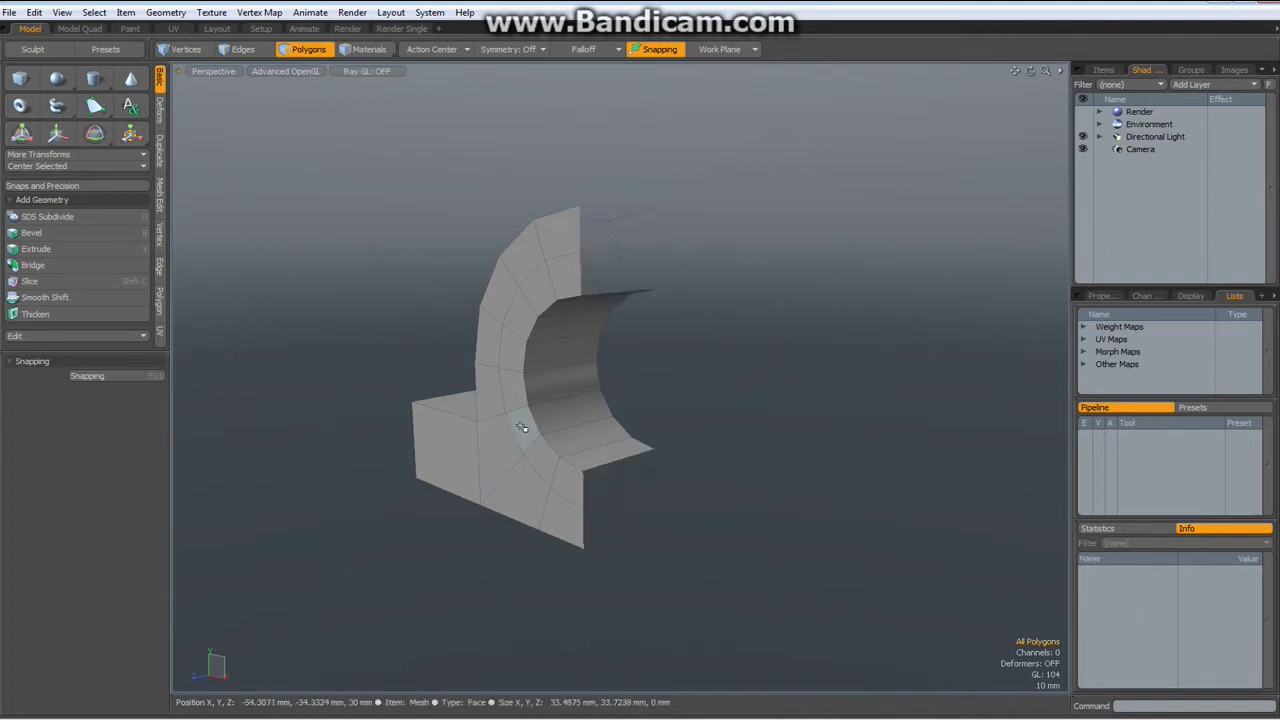
Bevel the middle edge loops around the hole on the front and back faces with a 1.8 mm inset, round level 1
scroll(483, 284, "up", 3)
key("2")
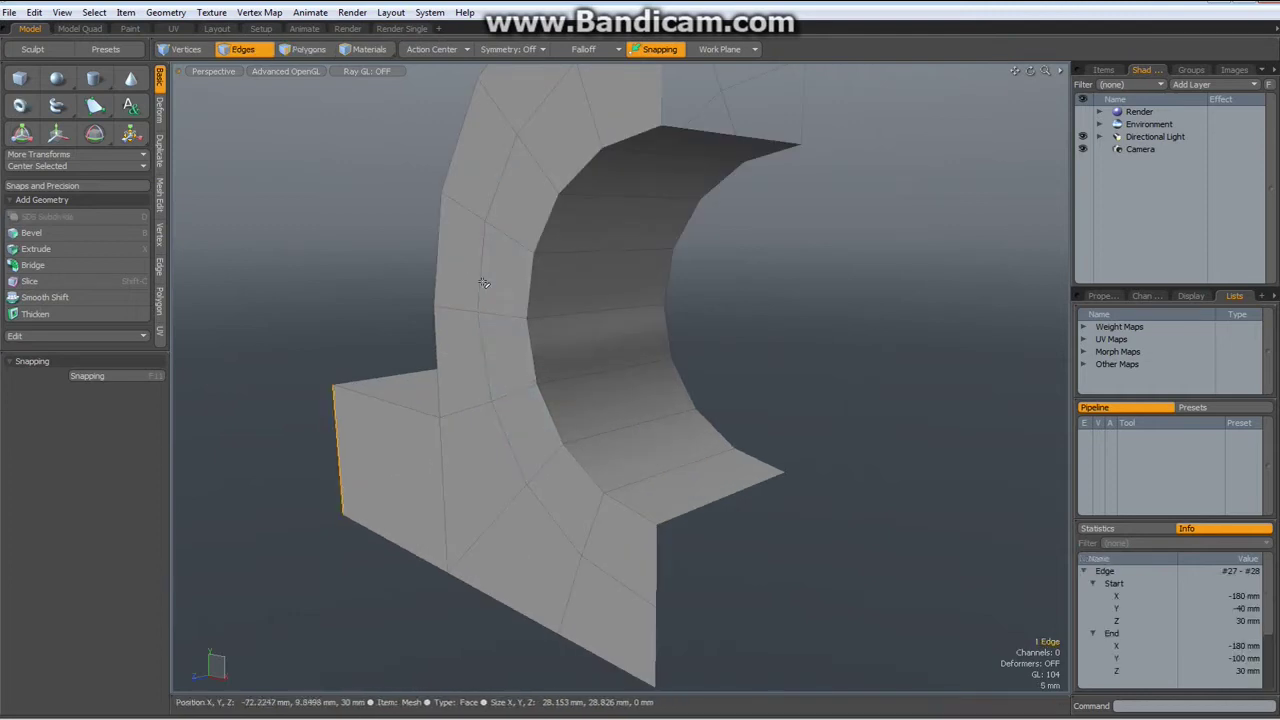
double_click(483, 284)
left_click_drag(483, 284, 574, 289, "alt")
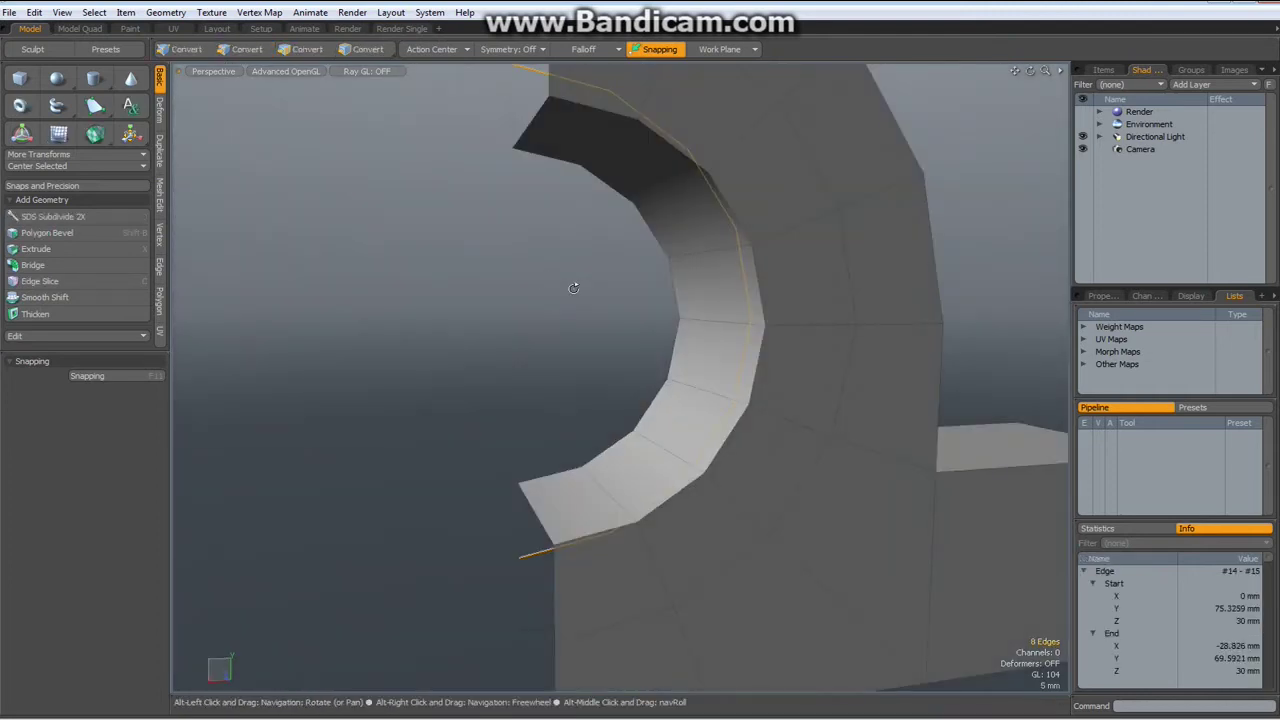
left_click(846, 400, "shift")
key("2")
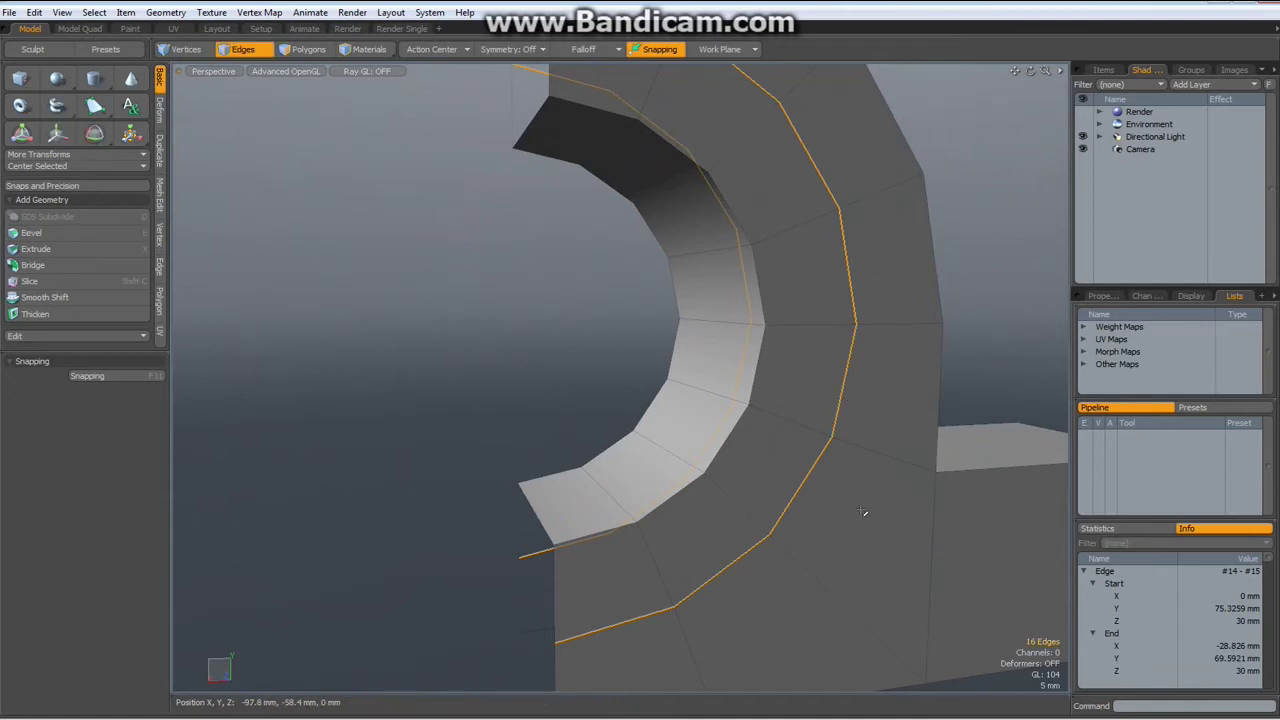
key("b")
left_click(836, 574)
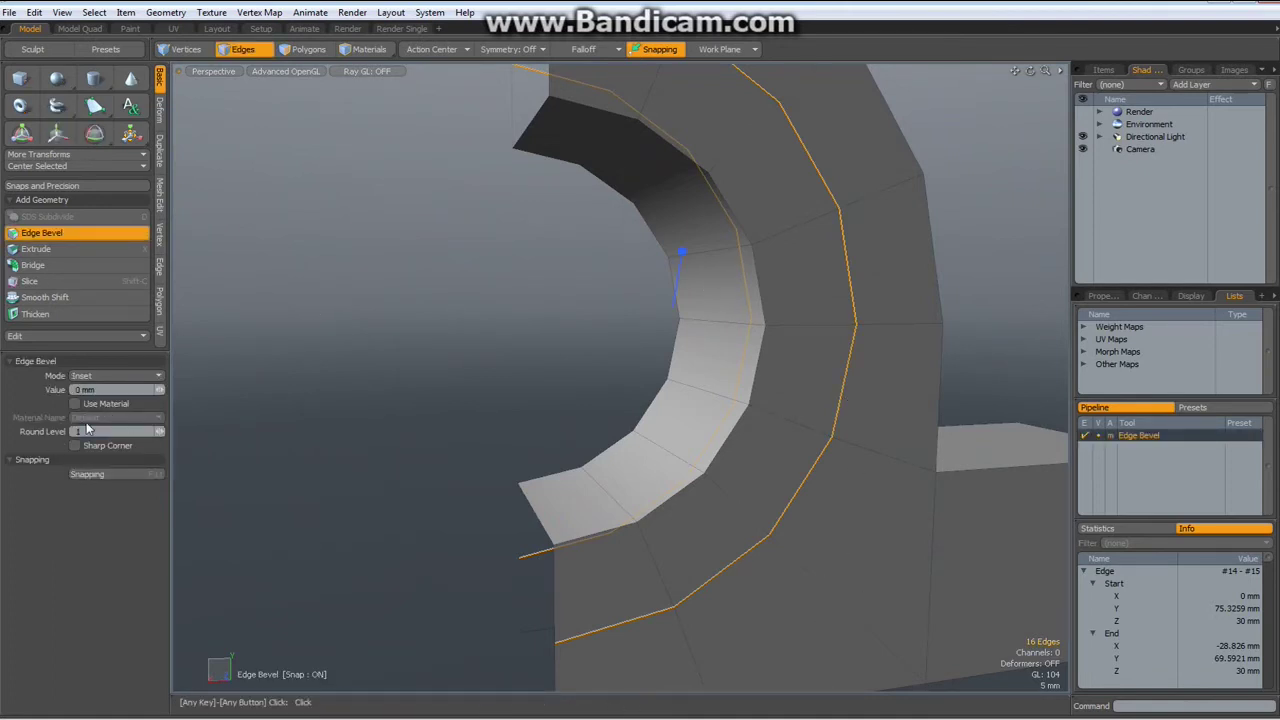
left_click_drag(682, 253, 688, 253)
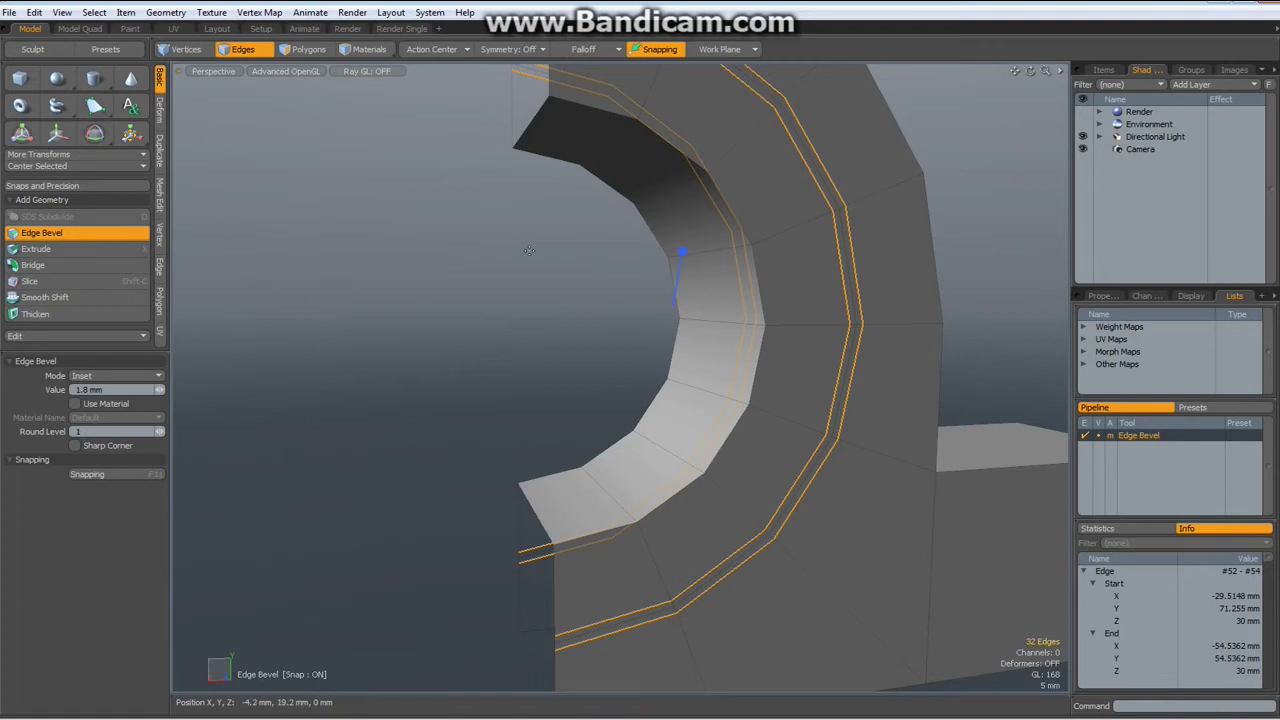
key("q")
left_click(458, 261)
Select the polygon bands along the hole's inner wall and the bracket's outer side, and convert the selection to their boundary edges
scroll(457, 262, "down", 5)
left_click_drag(540, 317, 629, 346, "alt")
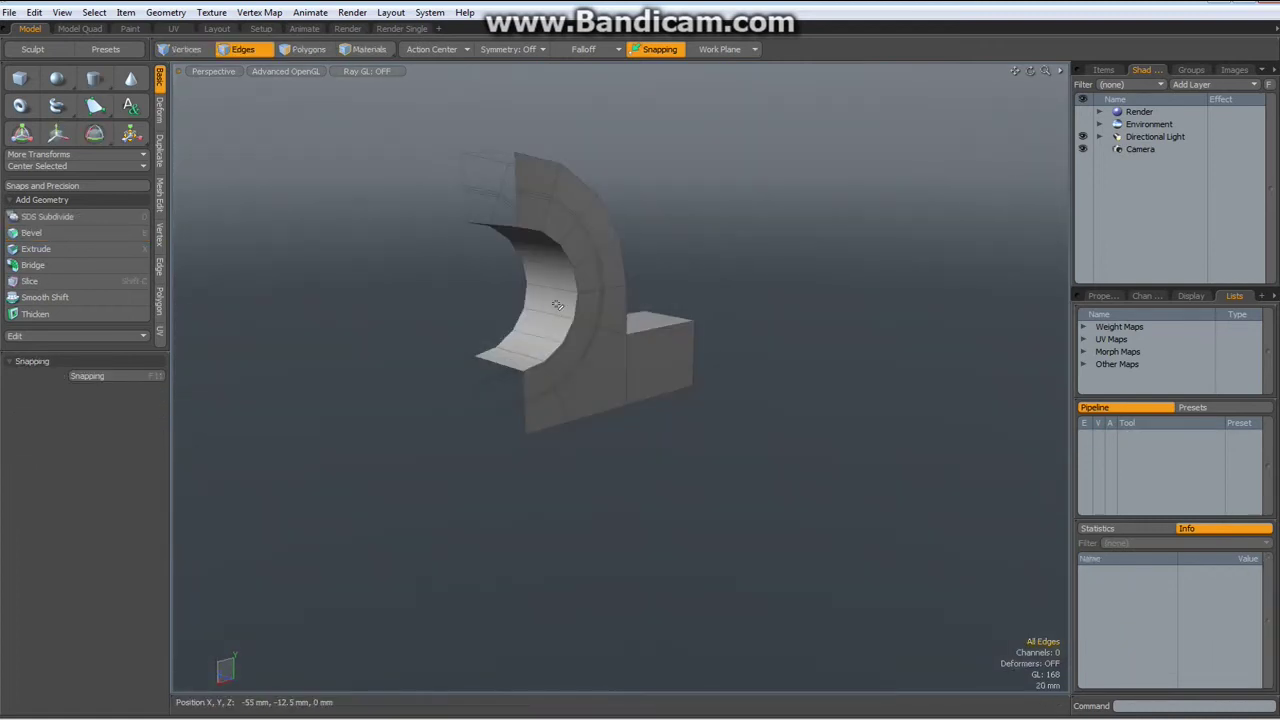
key("3")
left_click_drag(562, 281, 551, 322)
middle_click_drag(750, 332, 486, 331)
left_click_drag(614, 205, 619, 251, "shift")
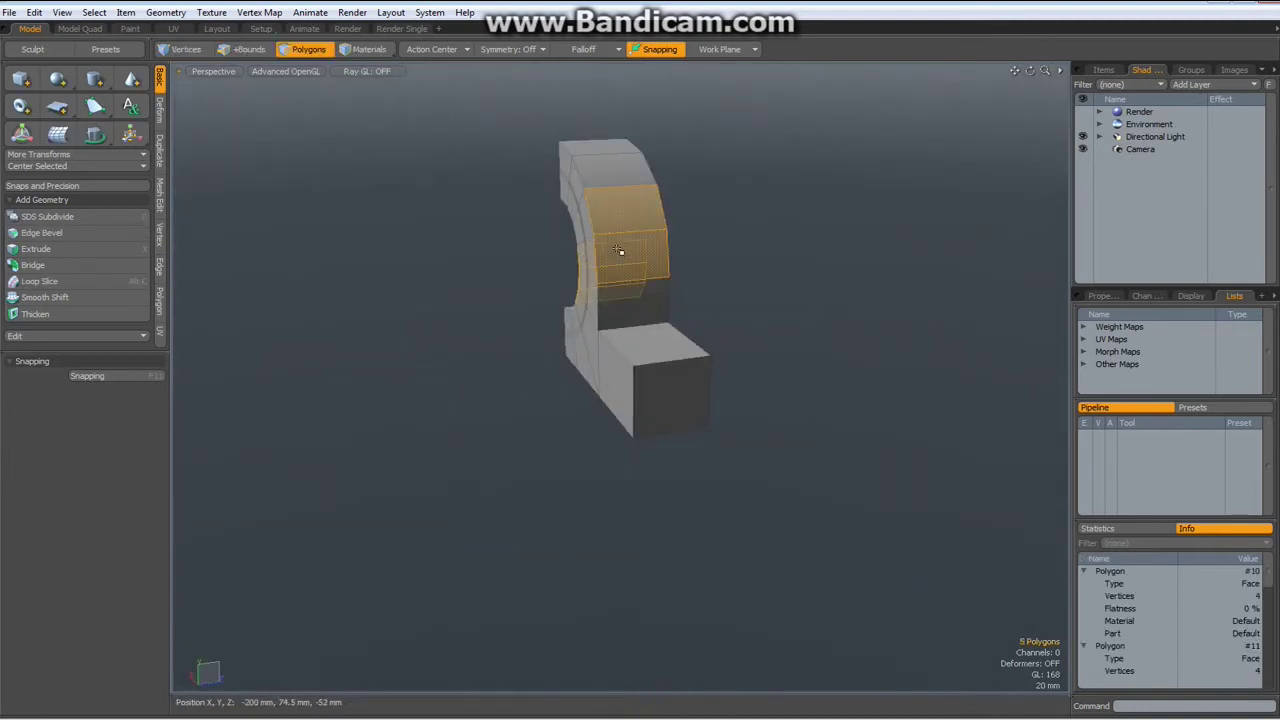
double_click(619, 254)
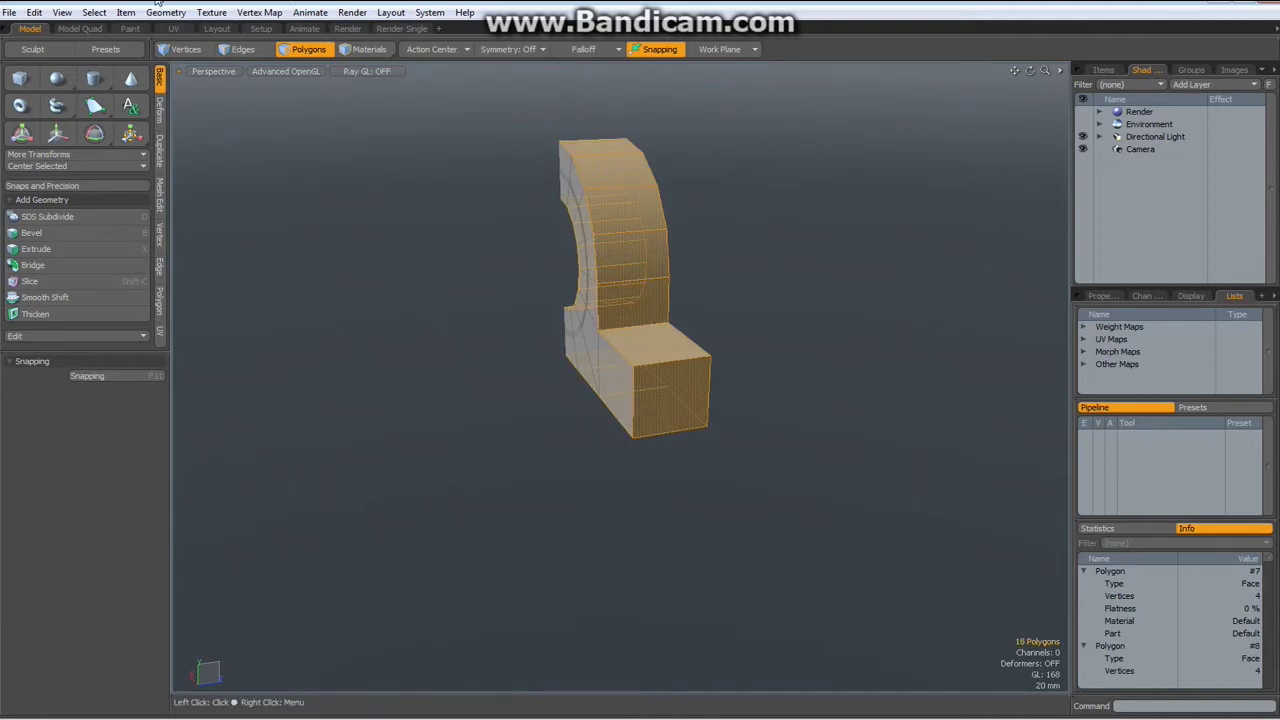
left_click(93, 13)
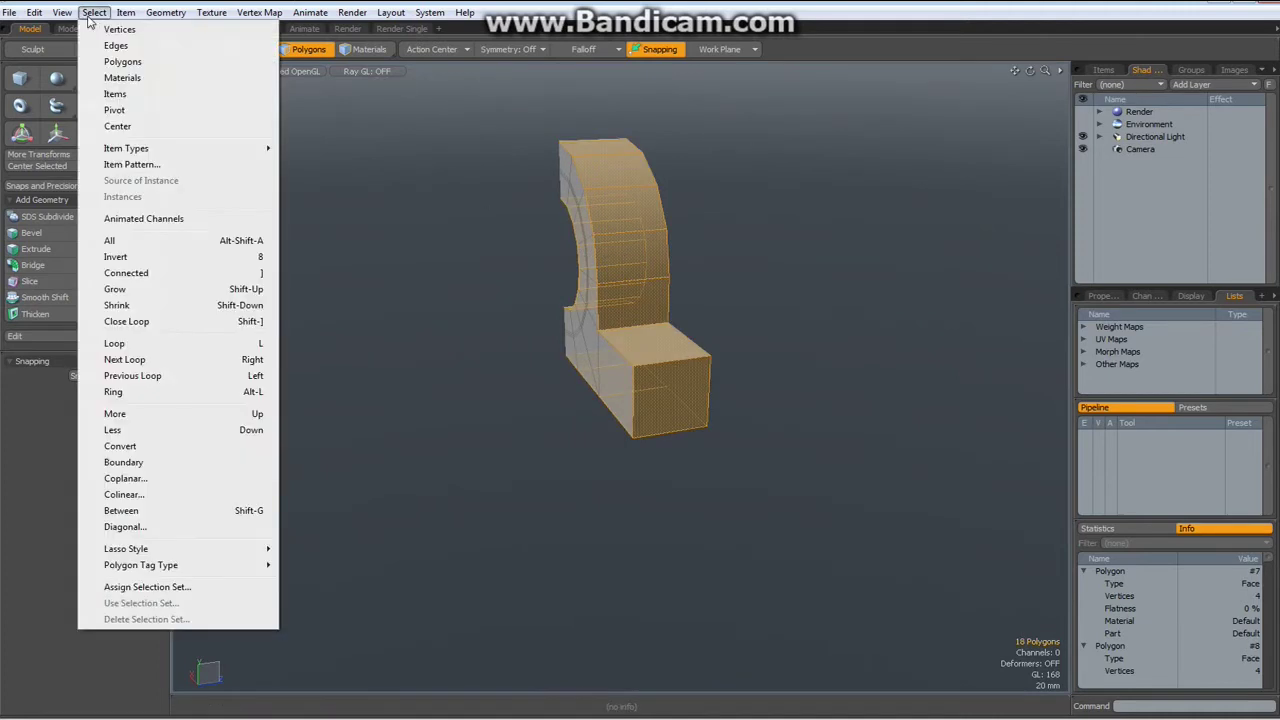
left_click(130, 463)
Remove the four symmetry-plane cross edges from the selection and add the three cross edges at the corners of the foot block
left_click_drag(488, 437, 925, 420, "alt")
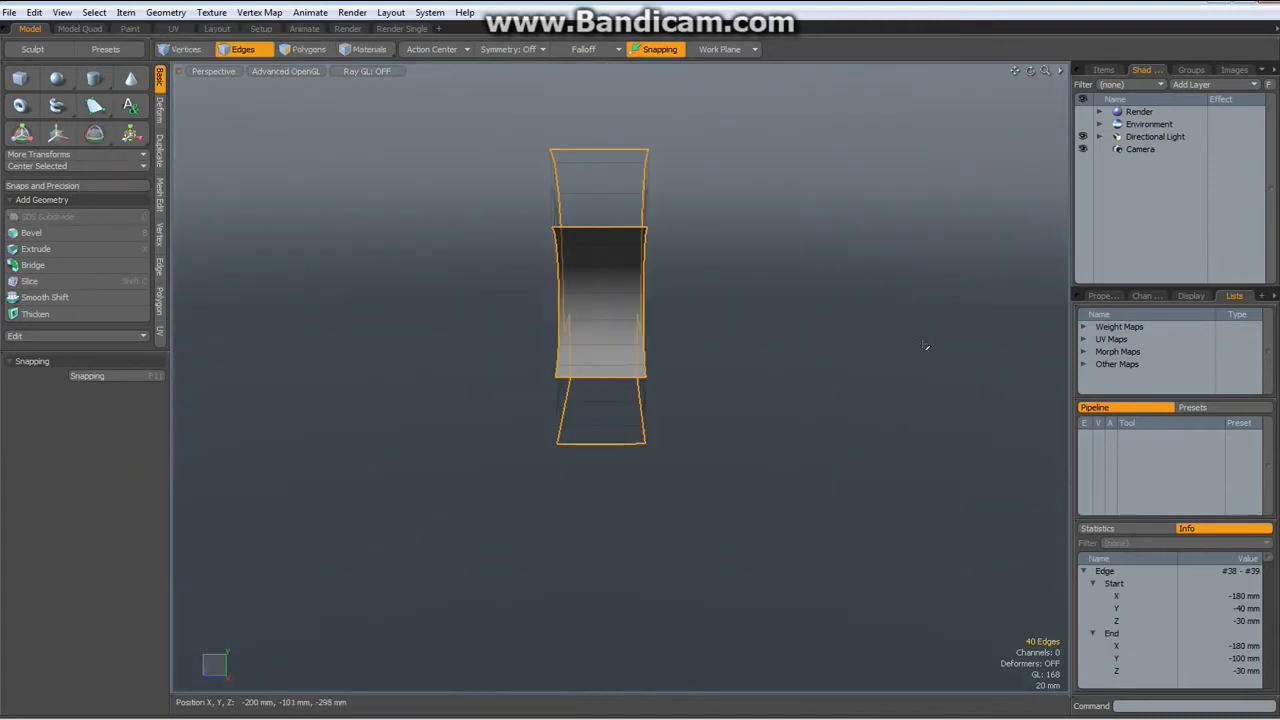
left_click_drag(605, 115, 605, 343, "ctrl")
left_click(601, 444, "ctrl")
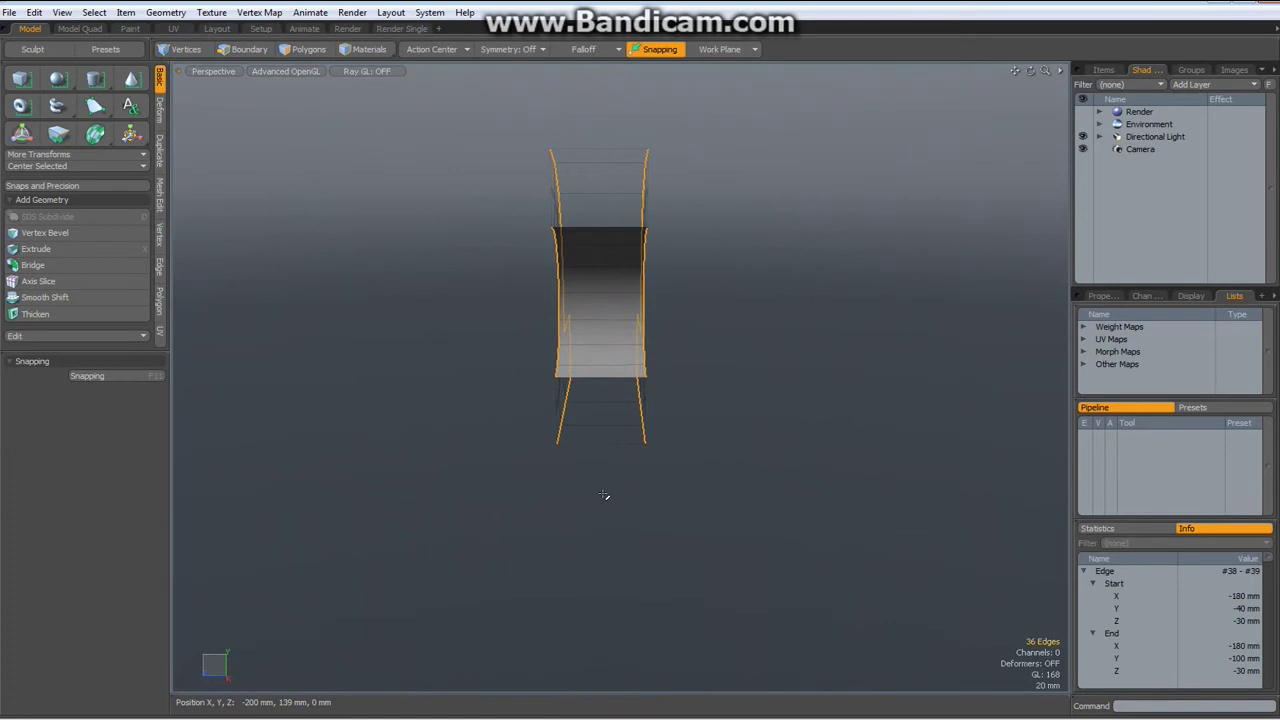
left_click_drag(743, 537, 470, 460, "alt")
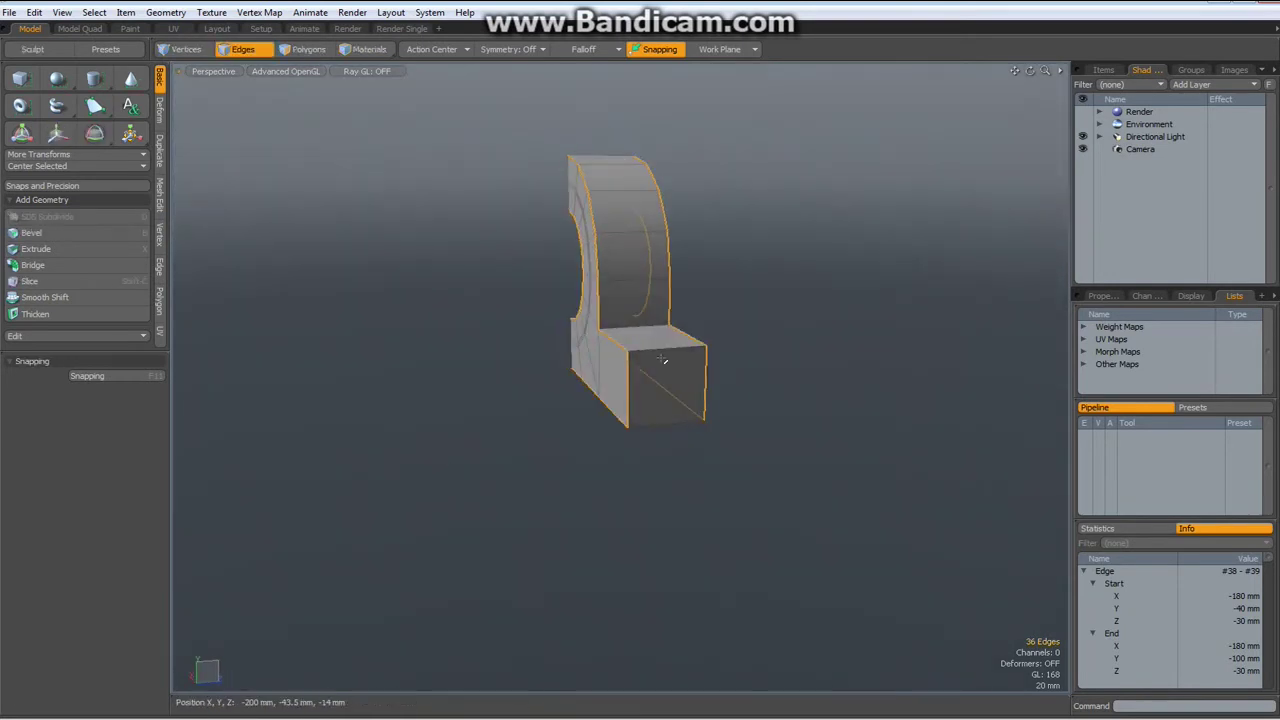
left_click_drag(650, 318, 658, 349, "shift")
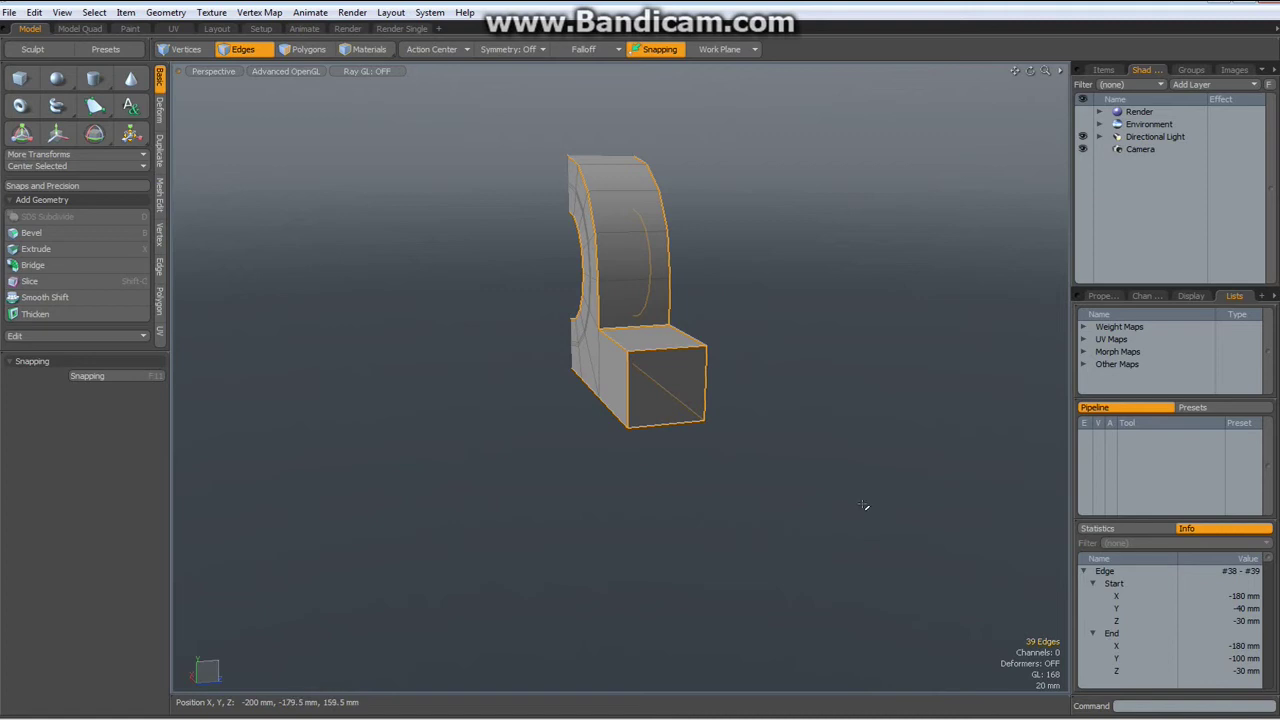
Turn on subdivision for the half bracket and sharpen the selected edges with the Edge Weight Tool at 20% weight
key("Tab")
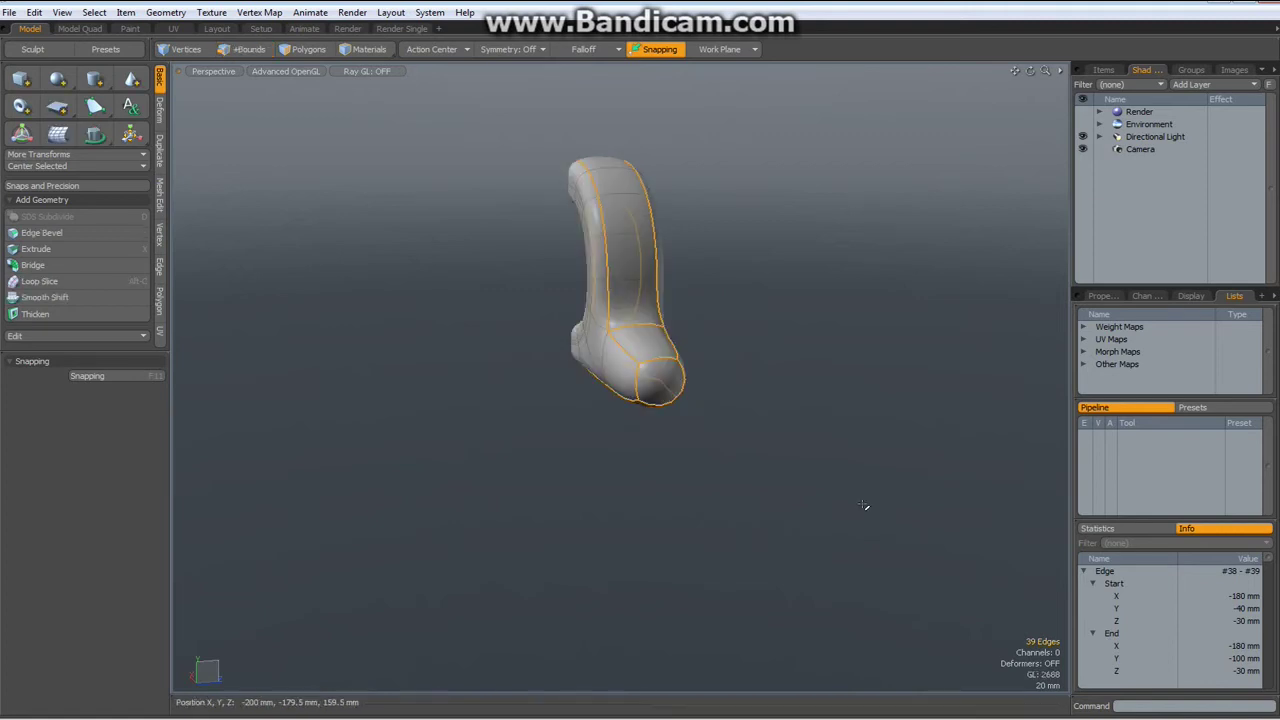
left_click(257, 13)
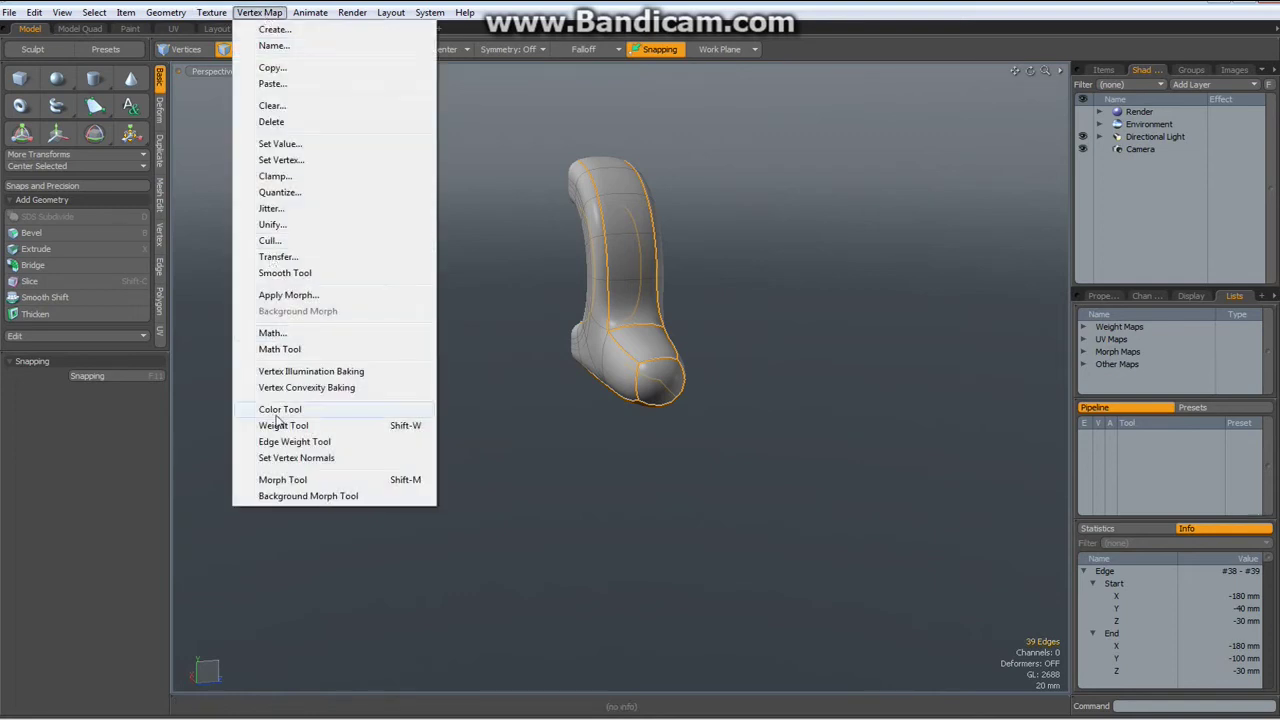
left_click(296, 442)
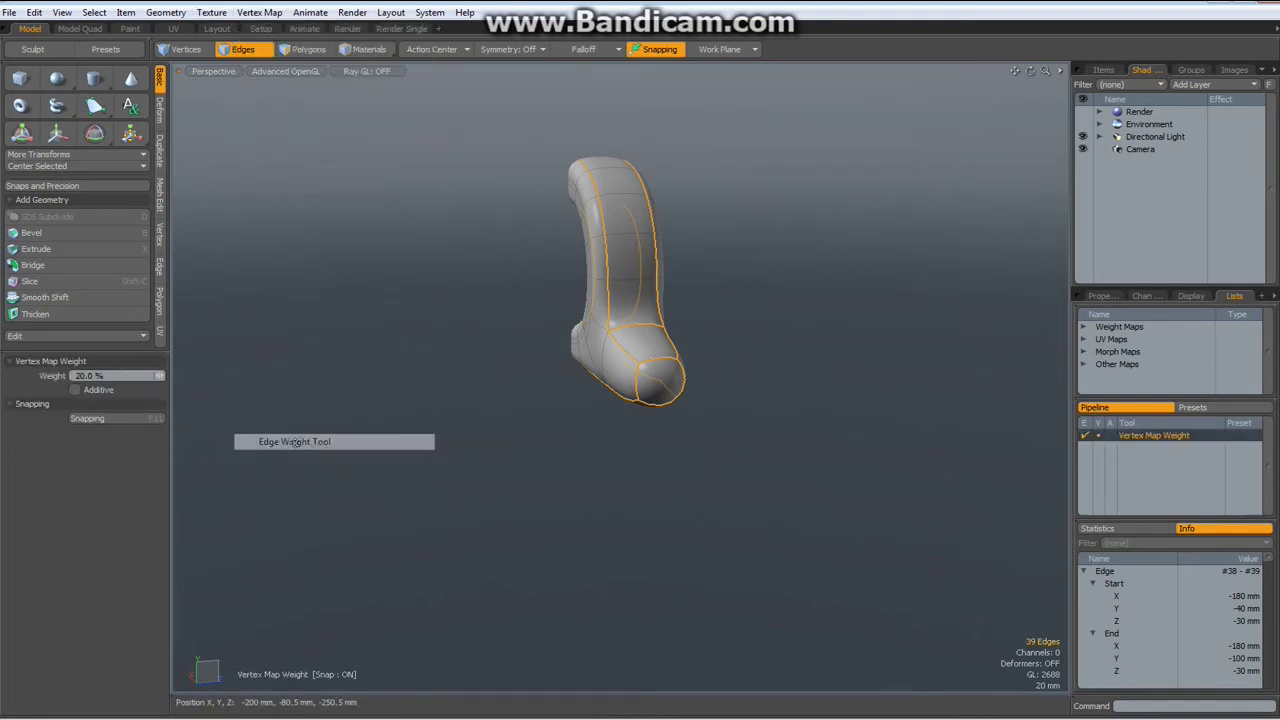
left_click(296, 484)
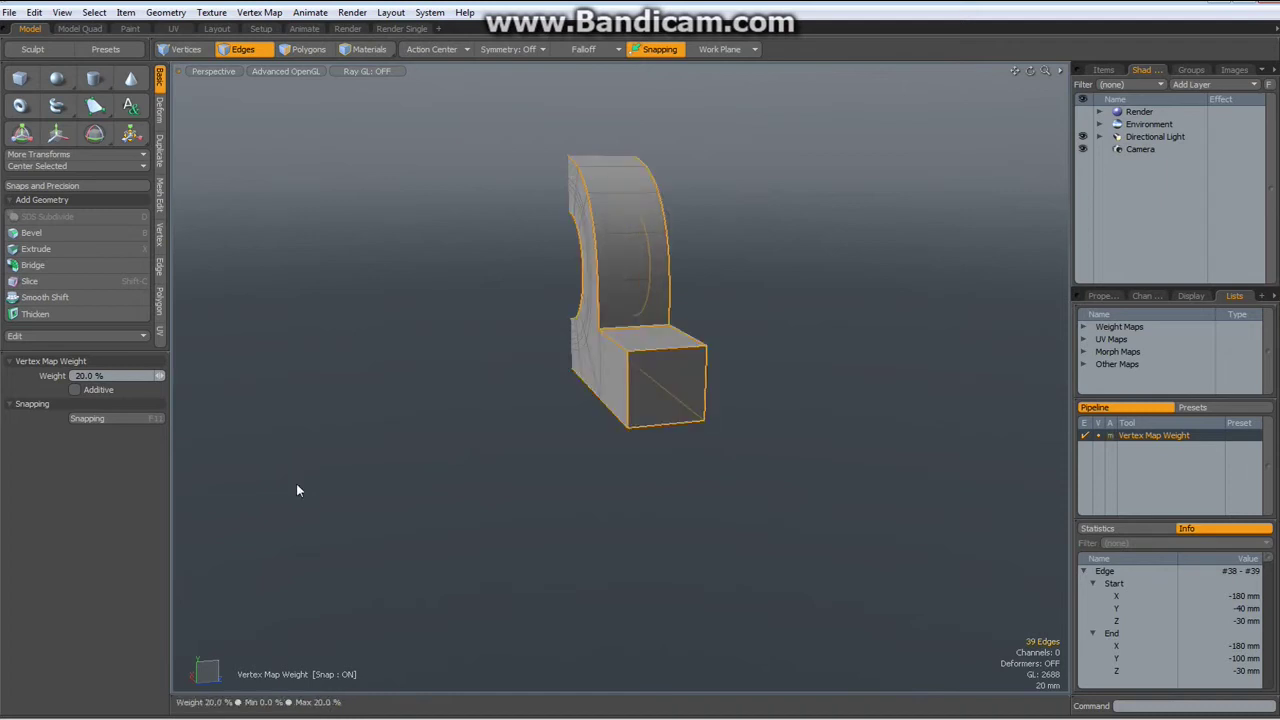
left_click_drag(472, 490, 261, 449, "alt")
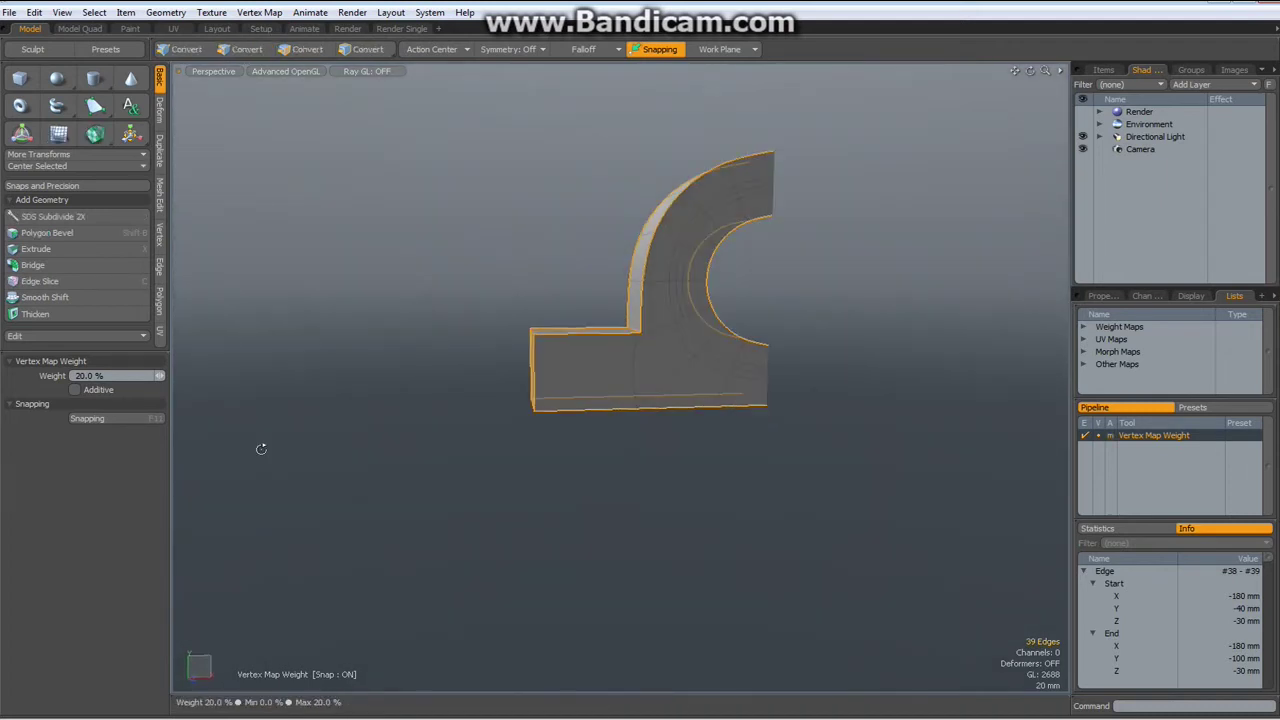
left_click_drag(580, 483, 432, 494, "alt+shift")
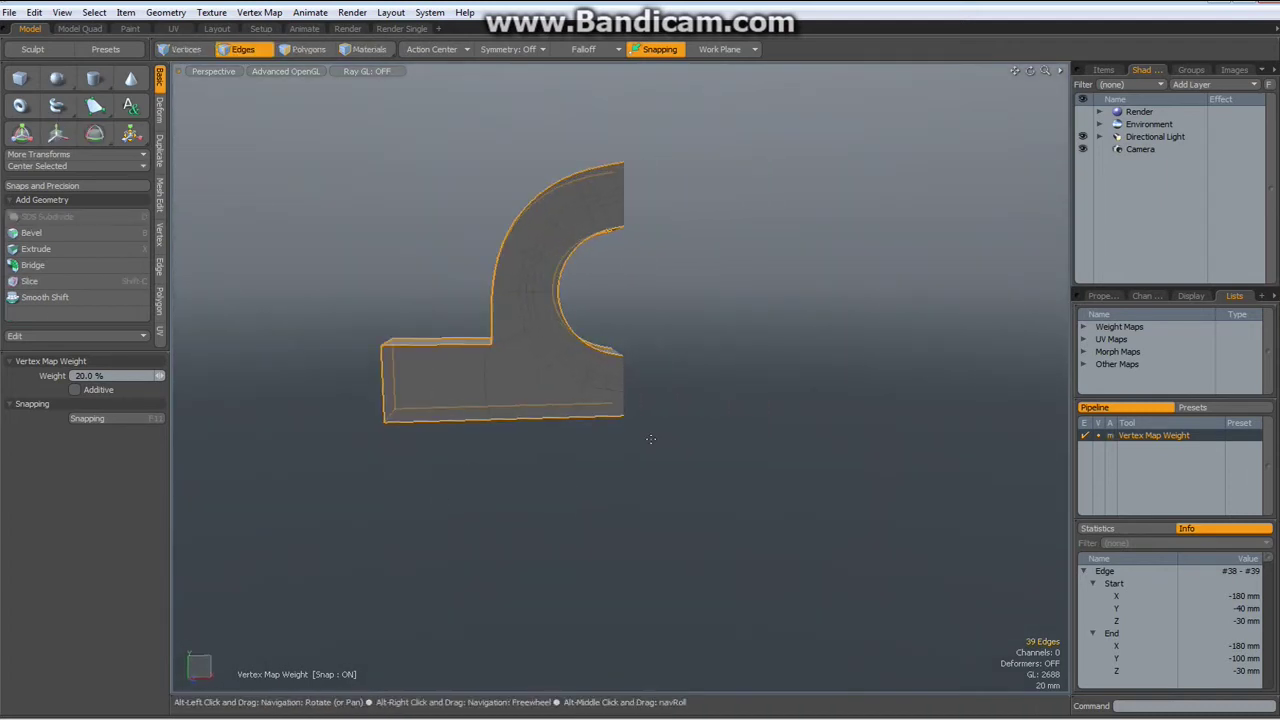
Set the half bracket's subdivision level to 3 and the selected edges' weight to 21%
left_click(1102, 297)
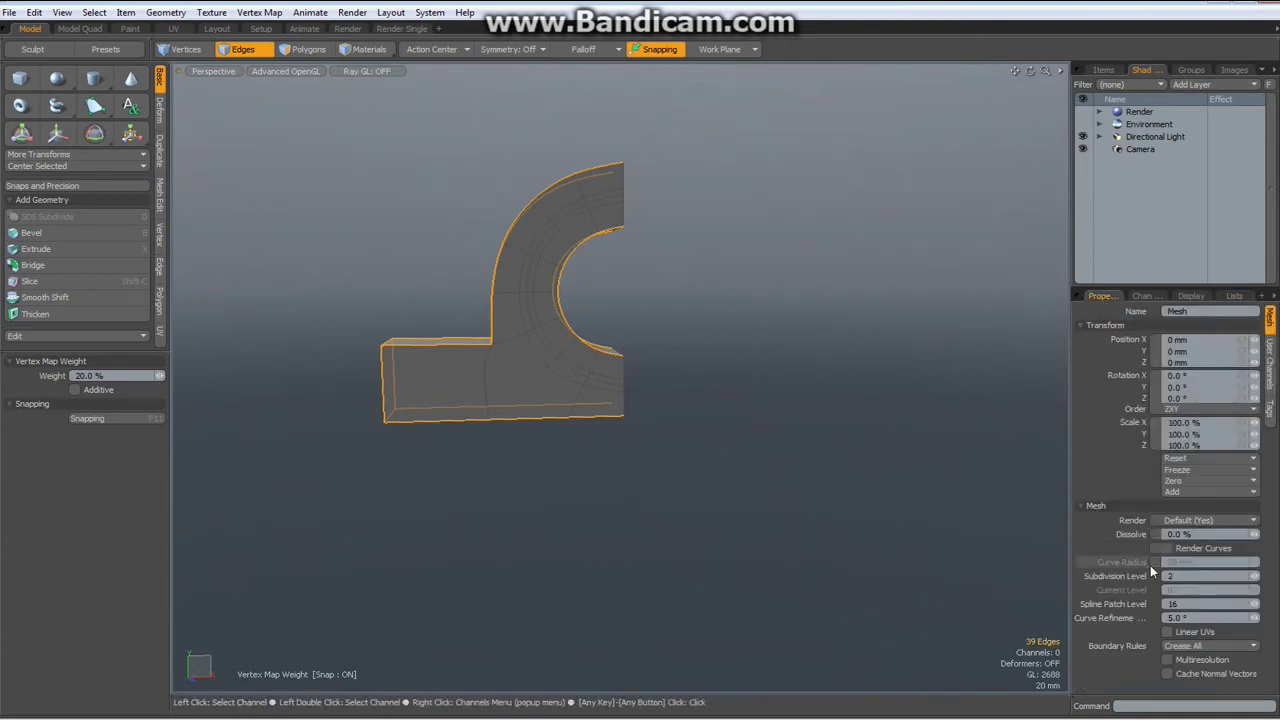
left_click(1257, 578)
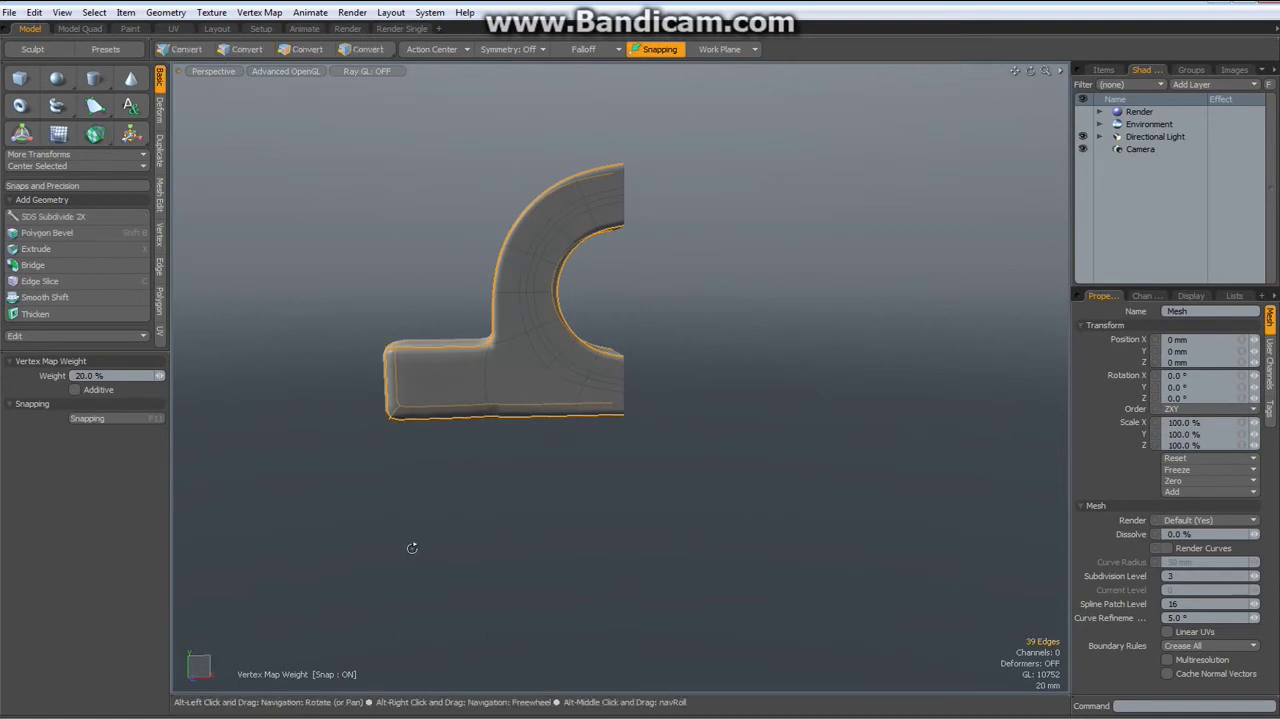
left_click_drag(412, 548, 459, 587, "alt")
scroll(457, 499, "up", 4)
scroll(457, 497, "down", 2)
left_click_drag(488, 400, 494, 534, "alt+shift")
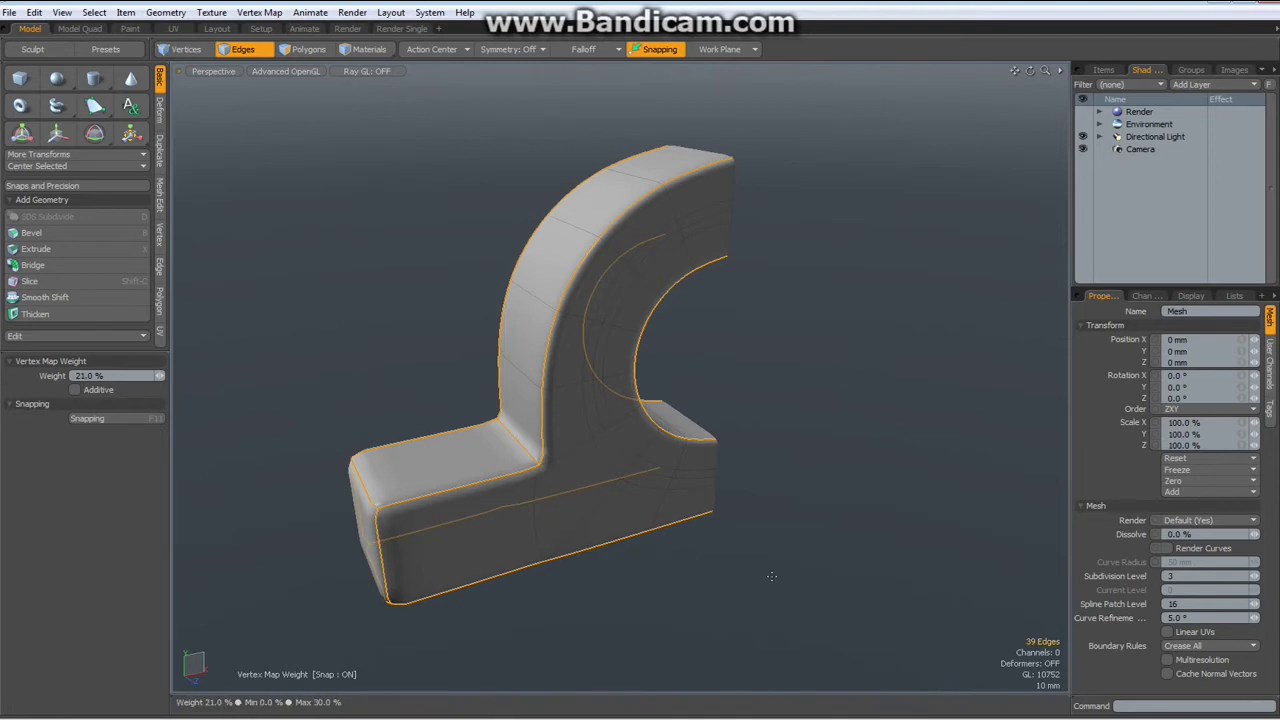
key("space")
left_click(774, 578)
Loop Slice the bracket's outer side and the hole's inner wall with two symmetric lengthwise loops at 5%
left_click_drag(777, 577, 606, 460, "alt")
left_click(568, 375)
left_click_drag(580, 393, 604, 432)
left_click_drag(614, 491, 780, 520, "alt")
left_click(677, 323, "shift")
key("alt+c")
left_click(671, 344)
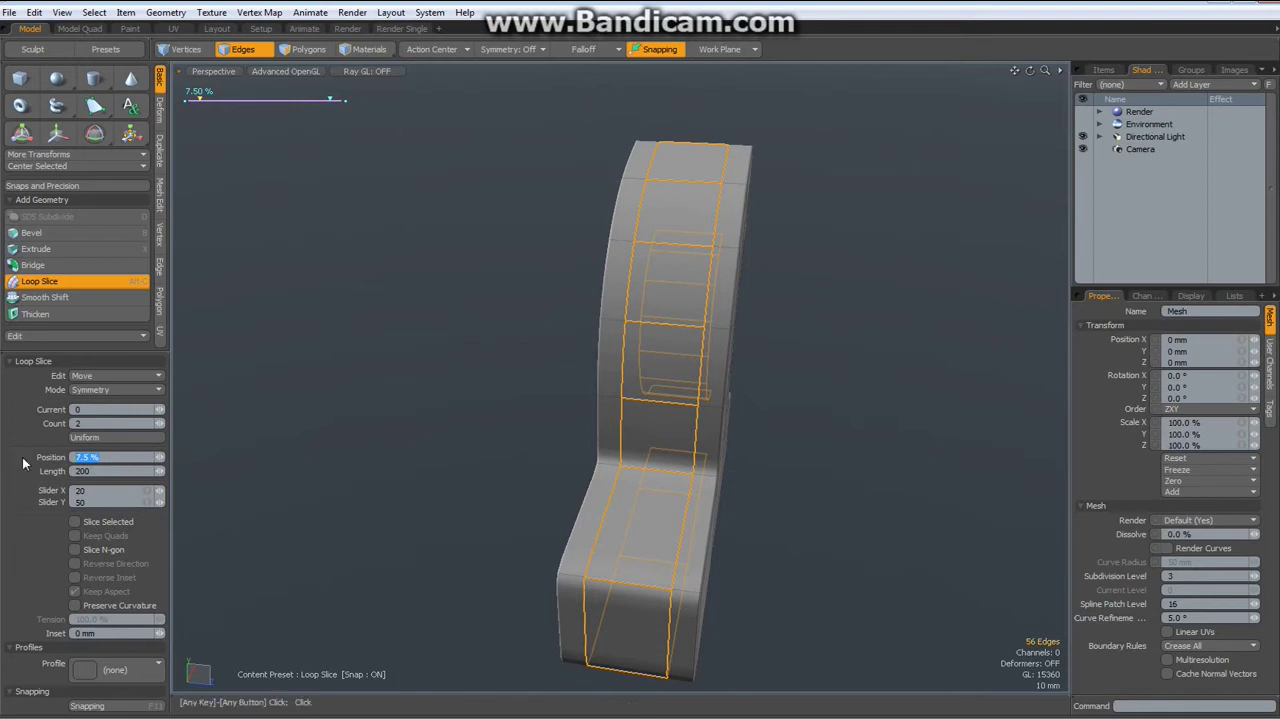
key("Return")
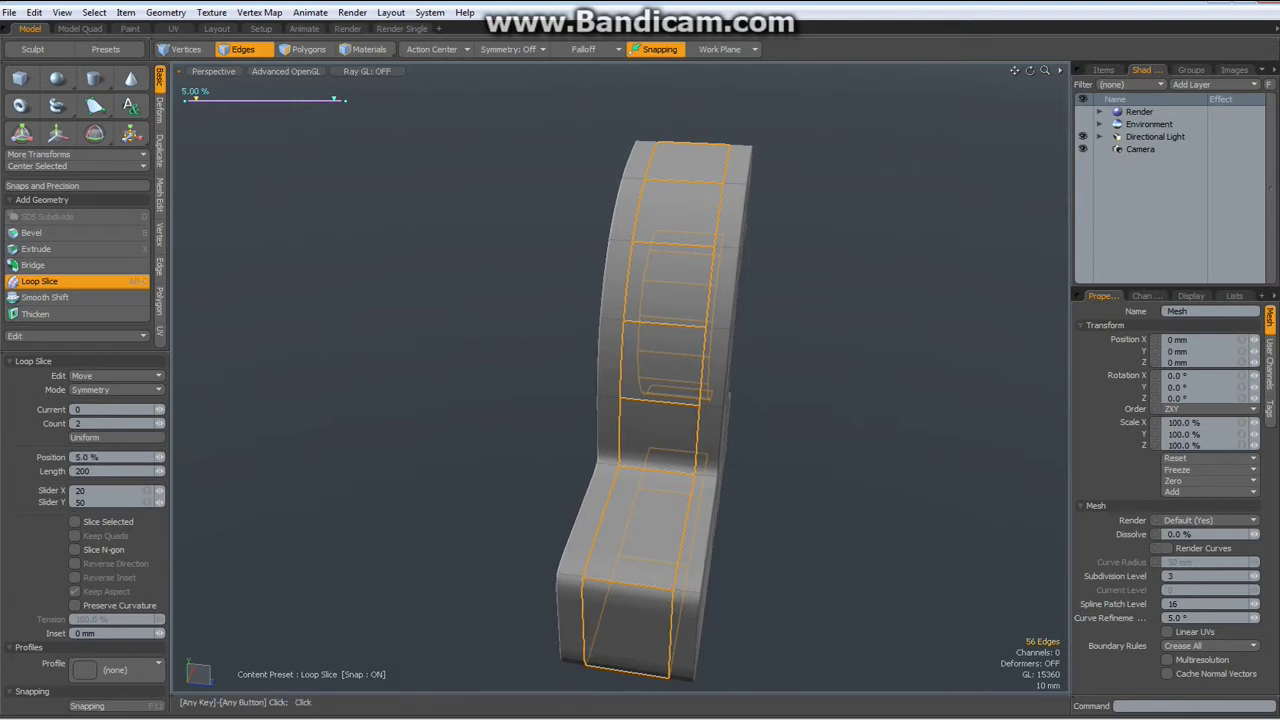
key("q")
left_click_drag(894, 606, 769, 560, "alt")
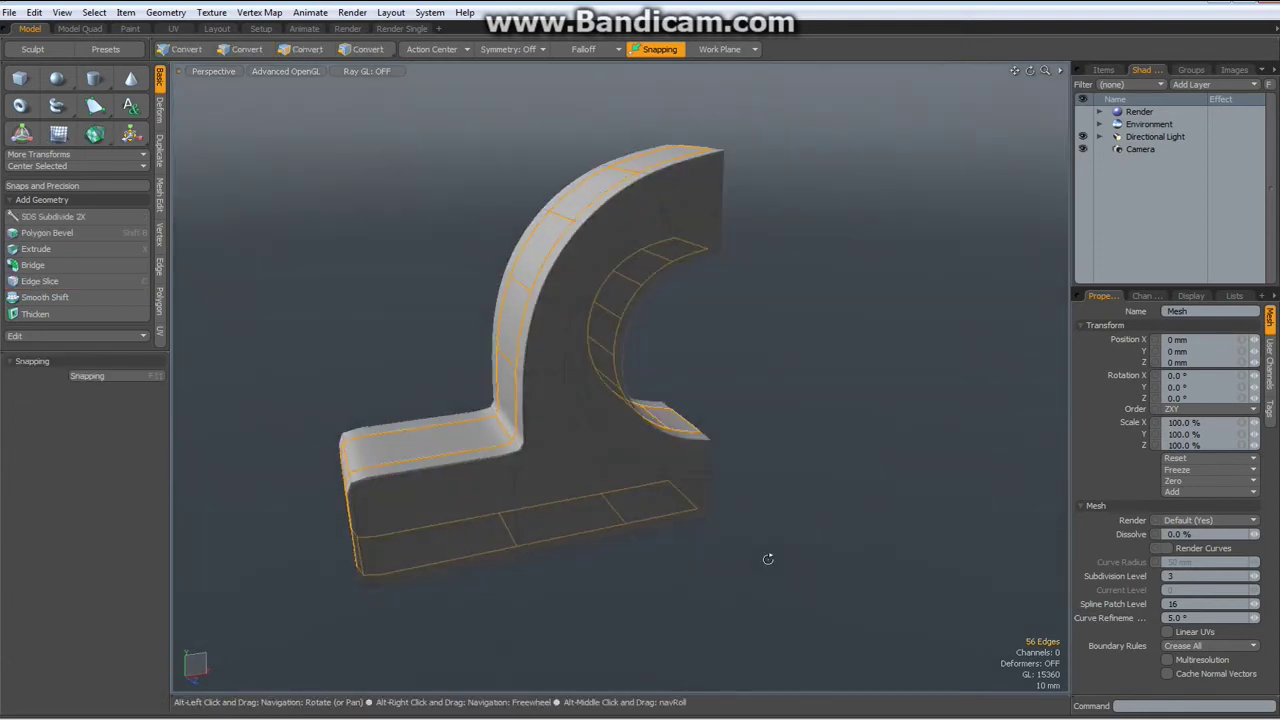
Loop Slice the foot block's lengthwise edges with two symmetric loops at 5%, one near each end
left_click(430, 466)
key("alt+c")
left_click(432, 480)
key("q")
left_click(595, 645)
left_click_drag(594, 645, 594, 614, "alt")
key("2")
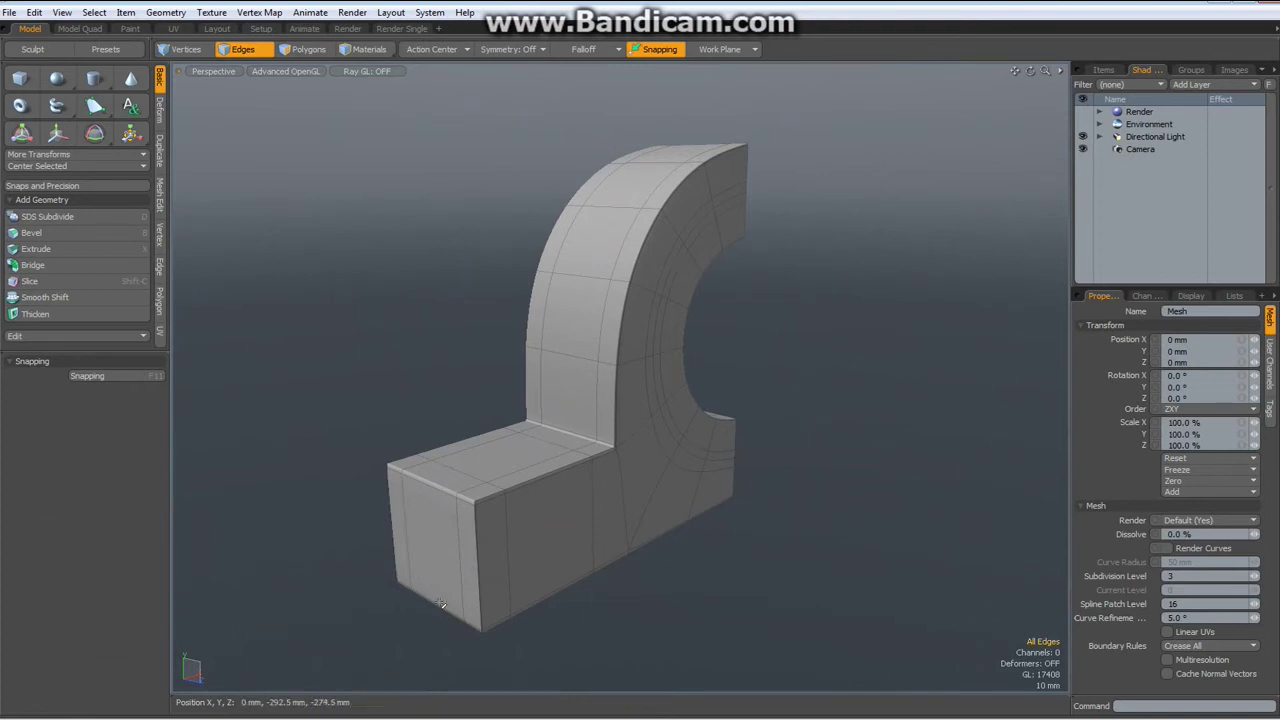
Loop Slice the foot block's central lengthwise and crosswise edges with a single loop at 50% in each direction
left_click_drag(680, 606, 720, 651, "alt")
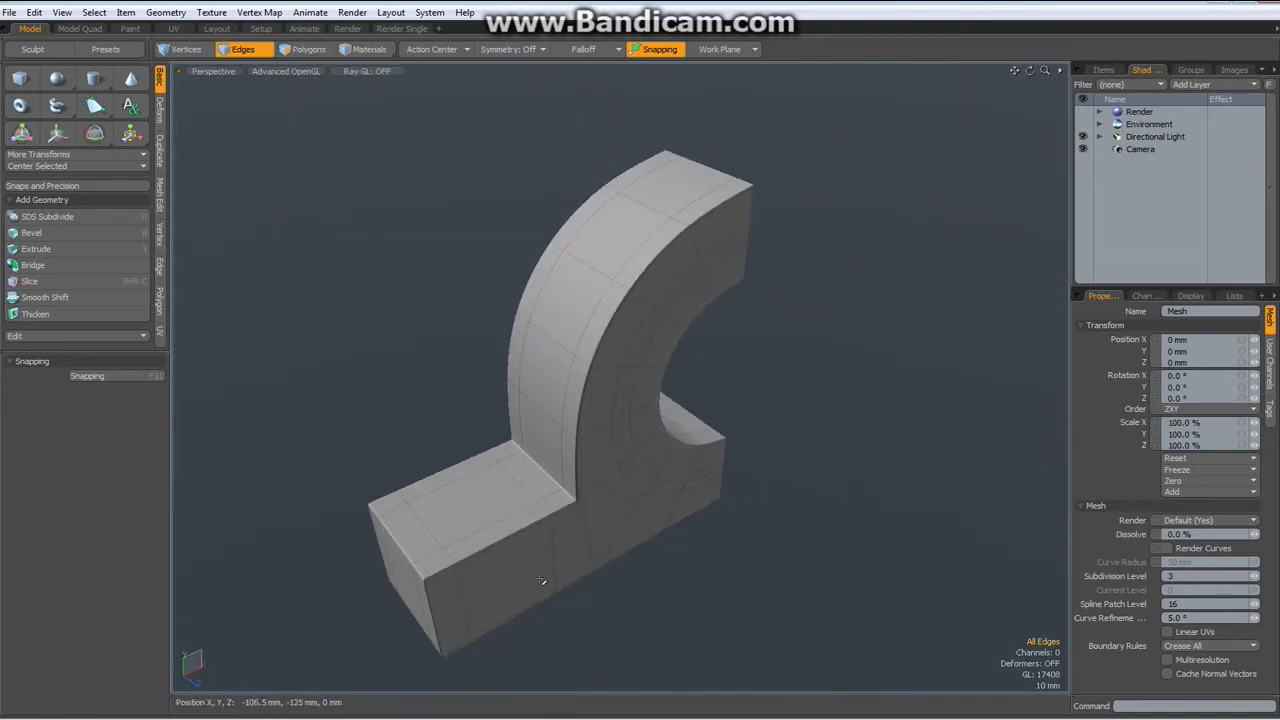
left_click_drag(467, 511, 517, 592)
left_click_drag(496, 672, 603, 637, "alt")
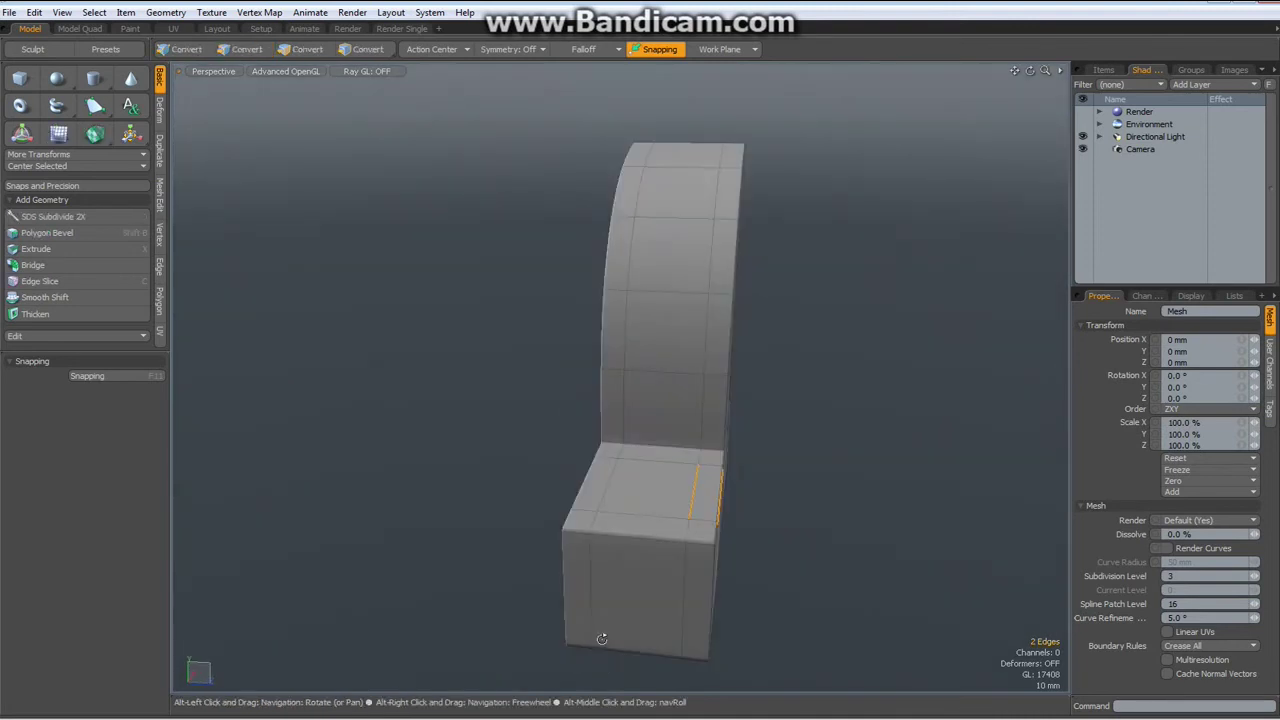
left_click_drag(640, 494, 634, 582, "shift")
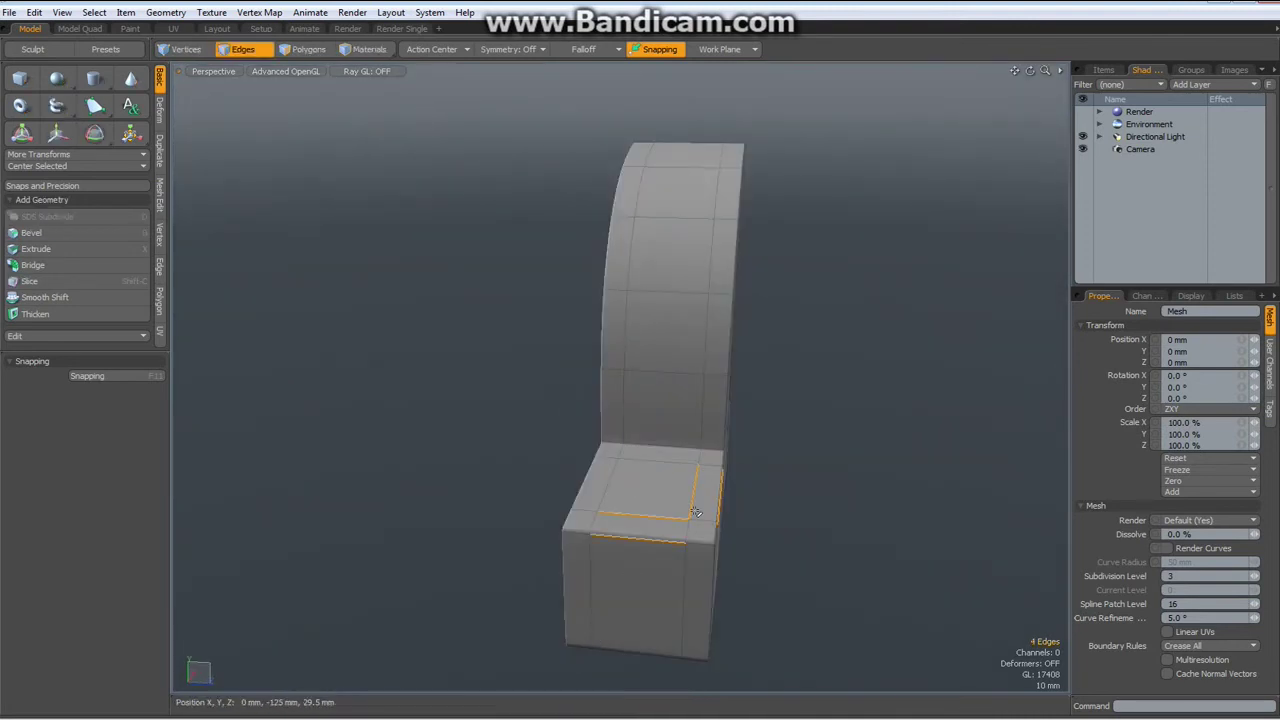
left_click_drag(871, 569, 784, 600, "alt")
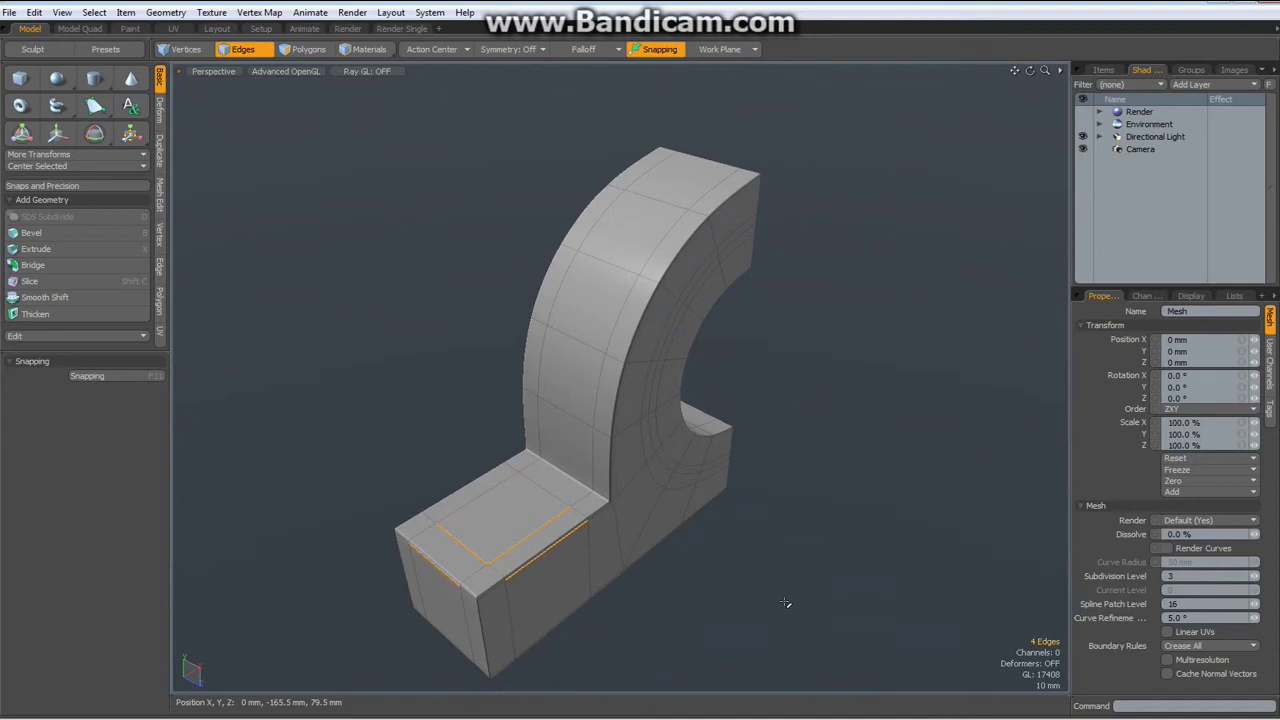
key("alt+c")
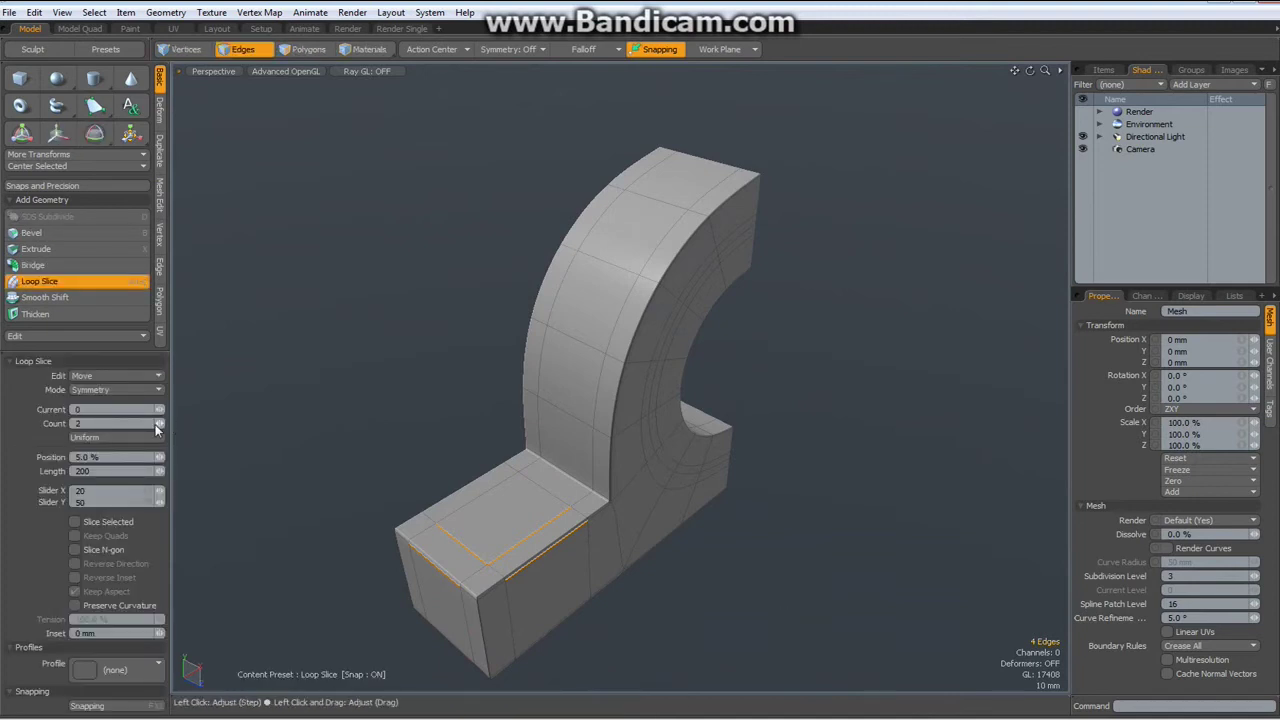
left_click(343, 424)
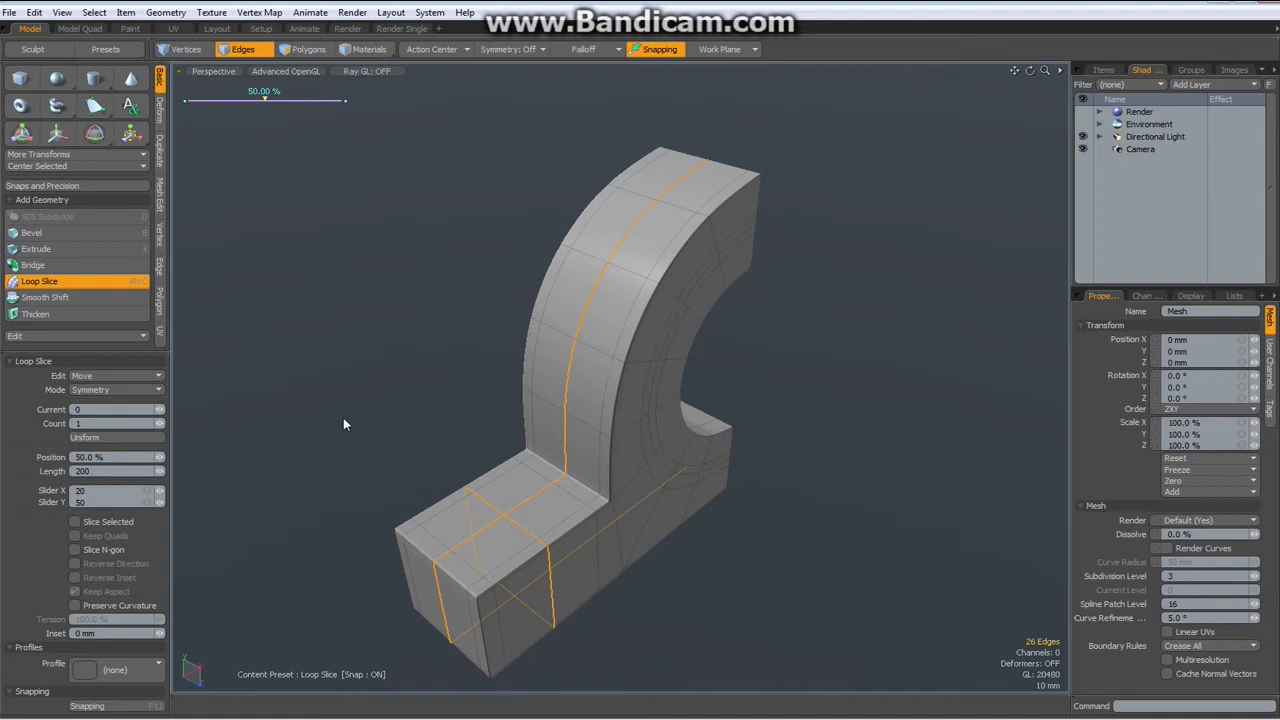
key("space")
left_click(343, 419)
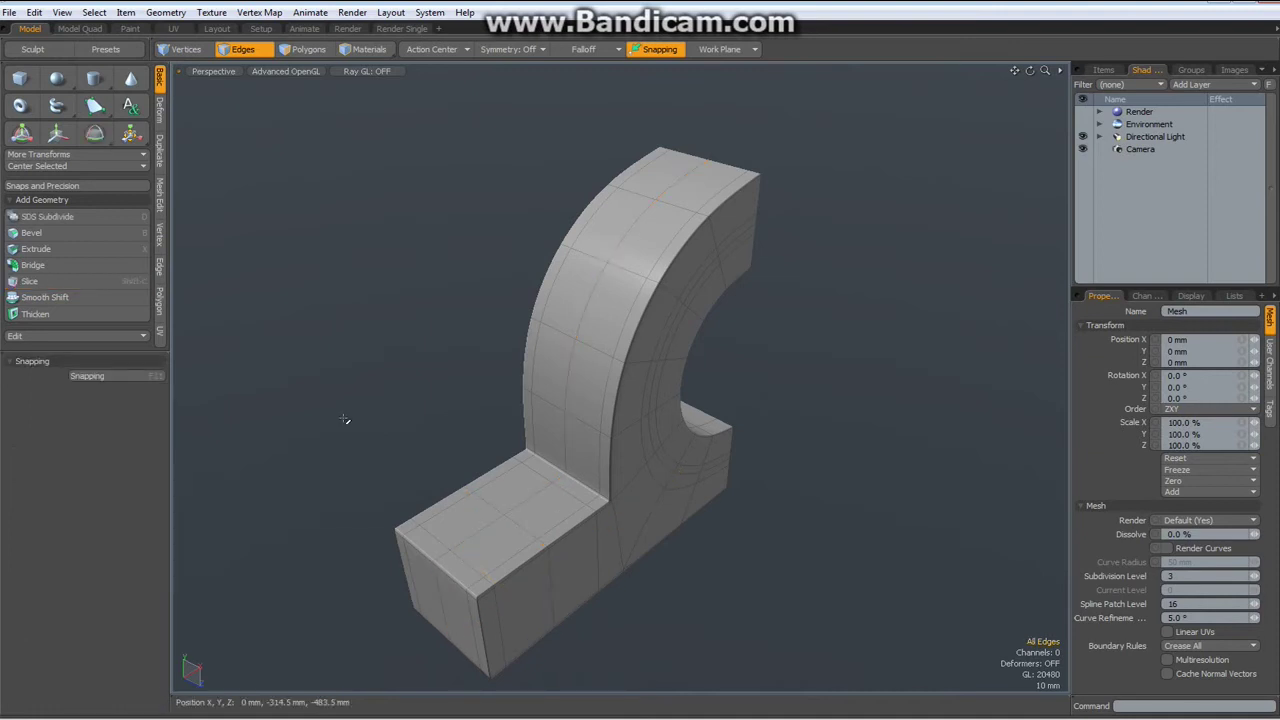
Select the four inner polygons on the foot block's top face and the four matching ones on its underside
key("3")
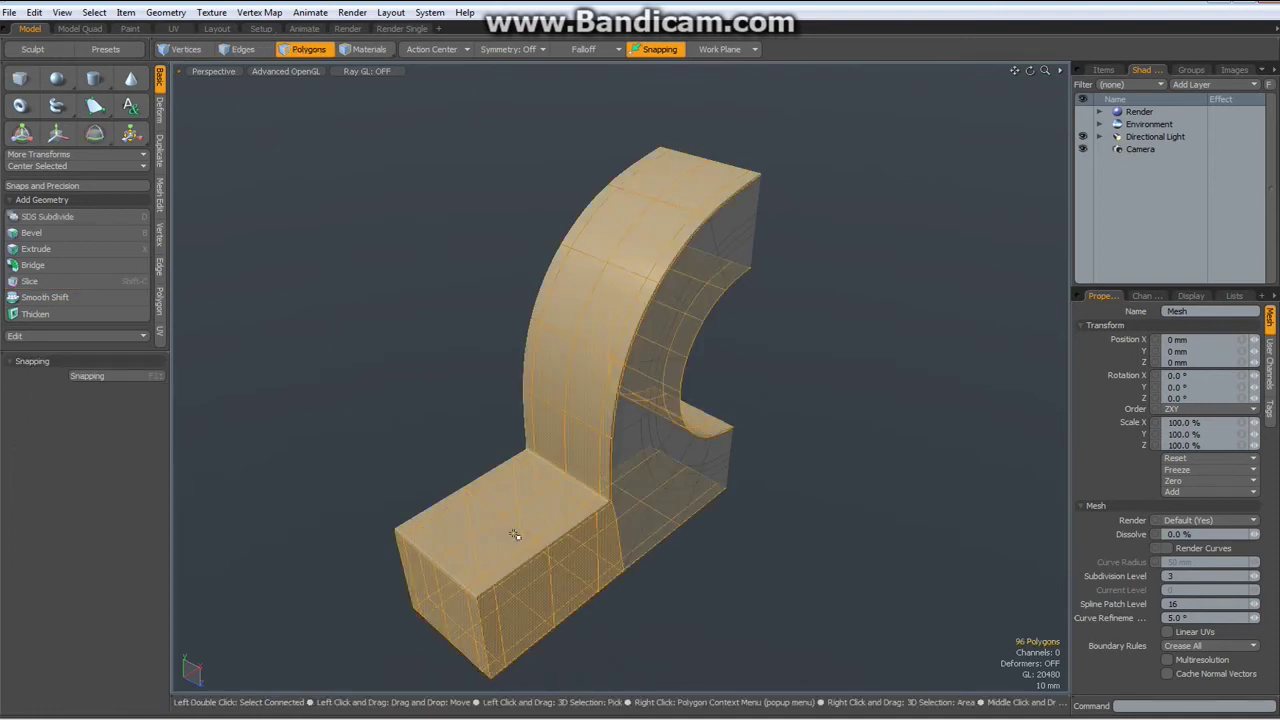
mouse_move(499, 541)
left_mouse_down()
mouse_move(505, 505)
mouse_move(522, 513)
left_mouse_up()
left_click_drag(711, 663, 693, 386, "alt")
mouse_move(482, 197)
left_mouse_down()
mouse_move(452, 225)
mouse_move(511, 226)
mouse_move(449, 586)
mouse_move(405, 625)
left_mouse_up()
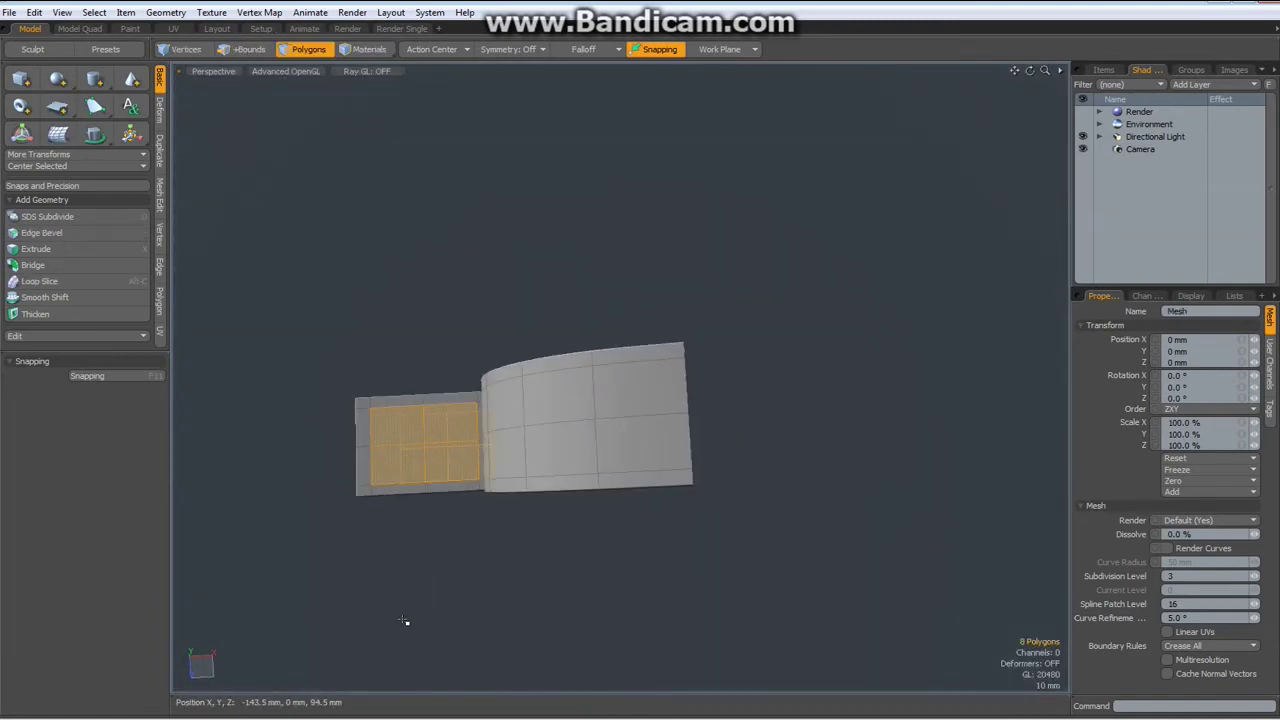
key("shift+a")
Create an 8-sided Y-axis cylinder centred at X -140, Y -50, Z 0 mm, with radii X 16, Y 60 and Z 16 mm
left_click_drag(753, 556, 736, 568, "alt")
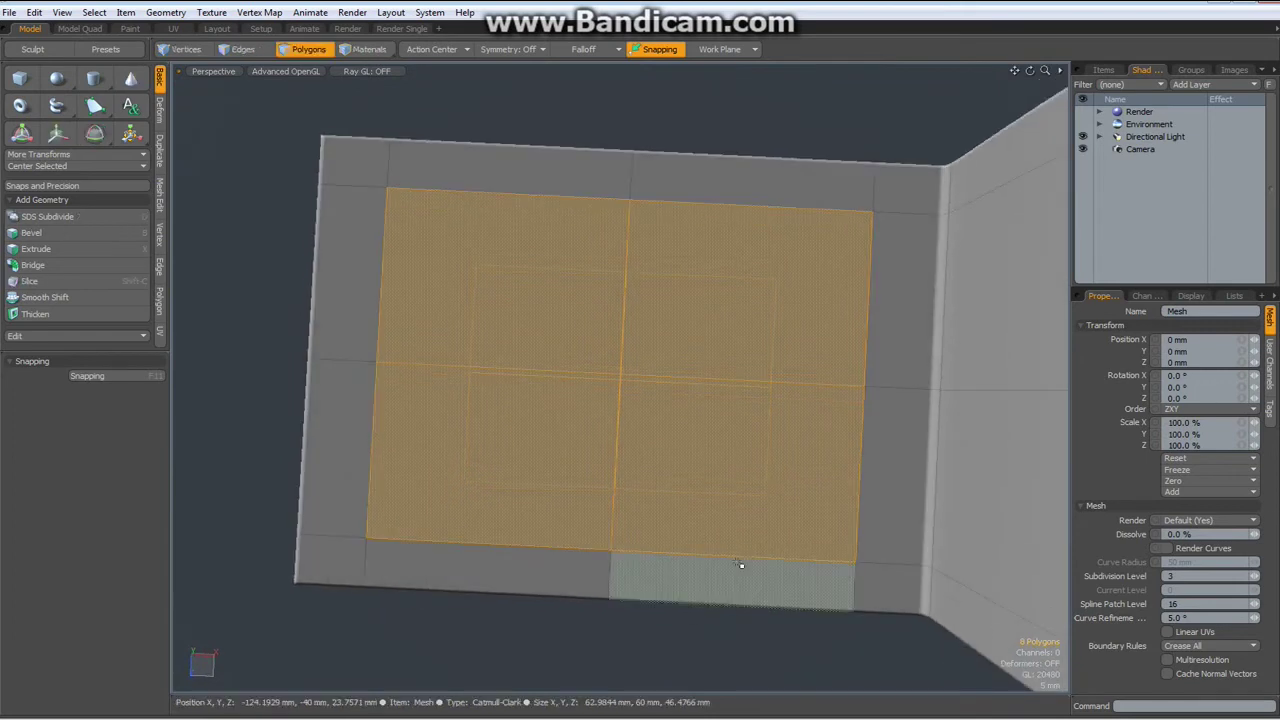
key("KP_1")
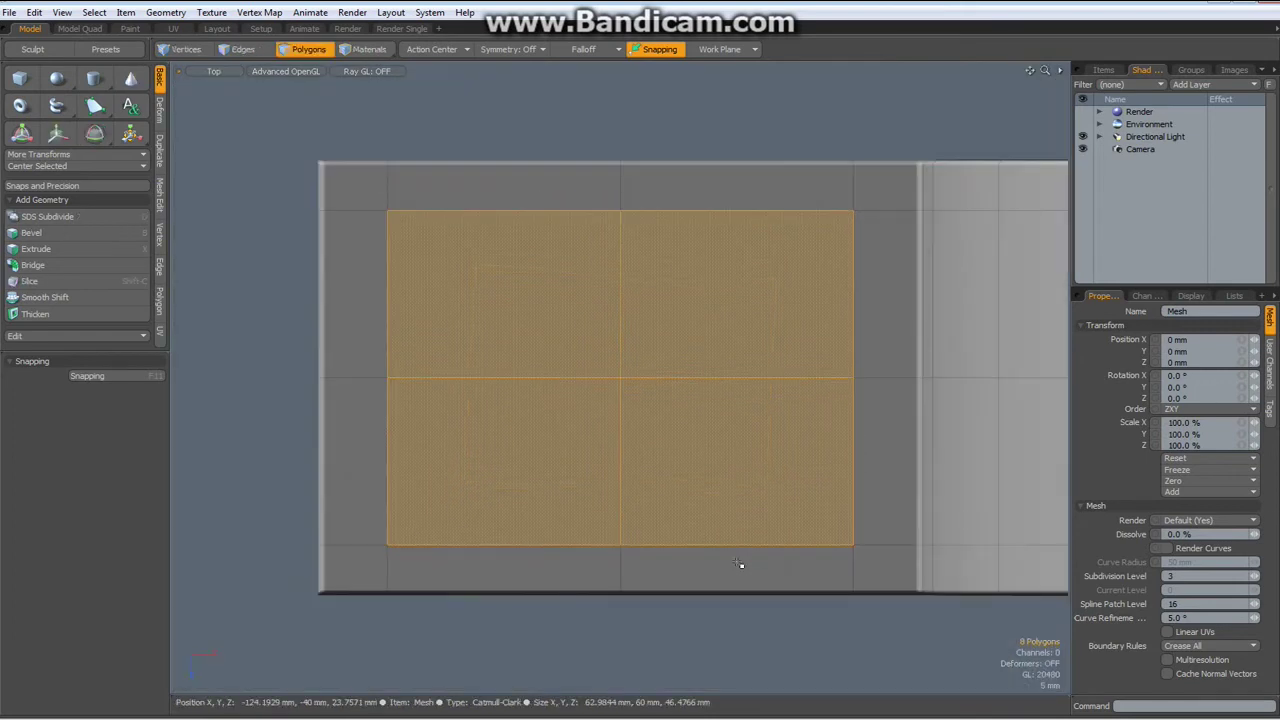
left_click(97, 80)
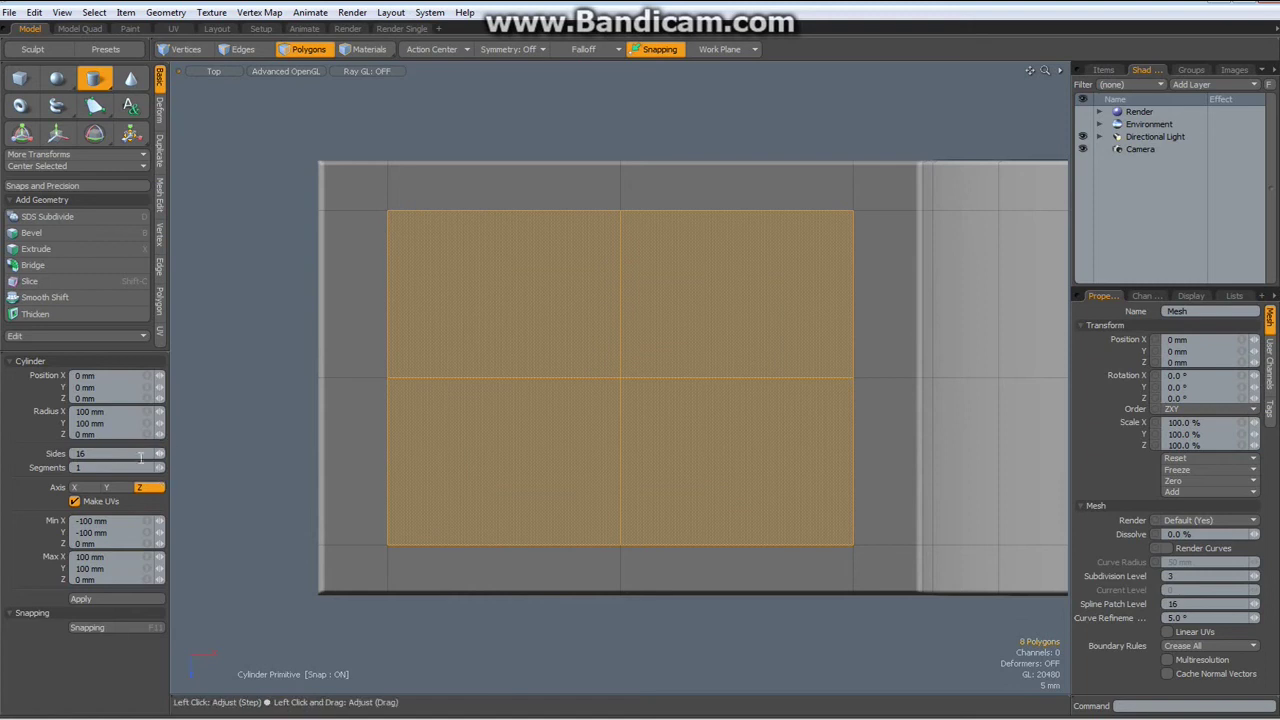
type("8")
key("Return")
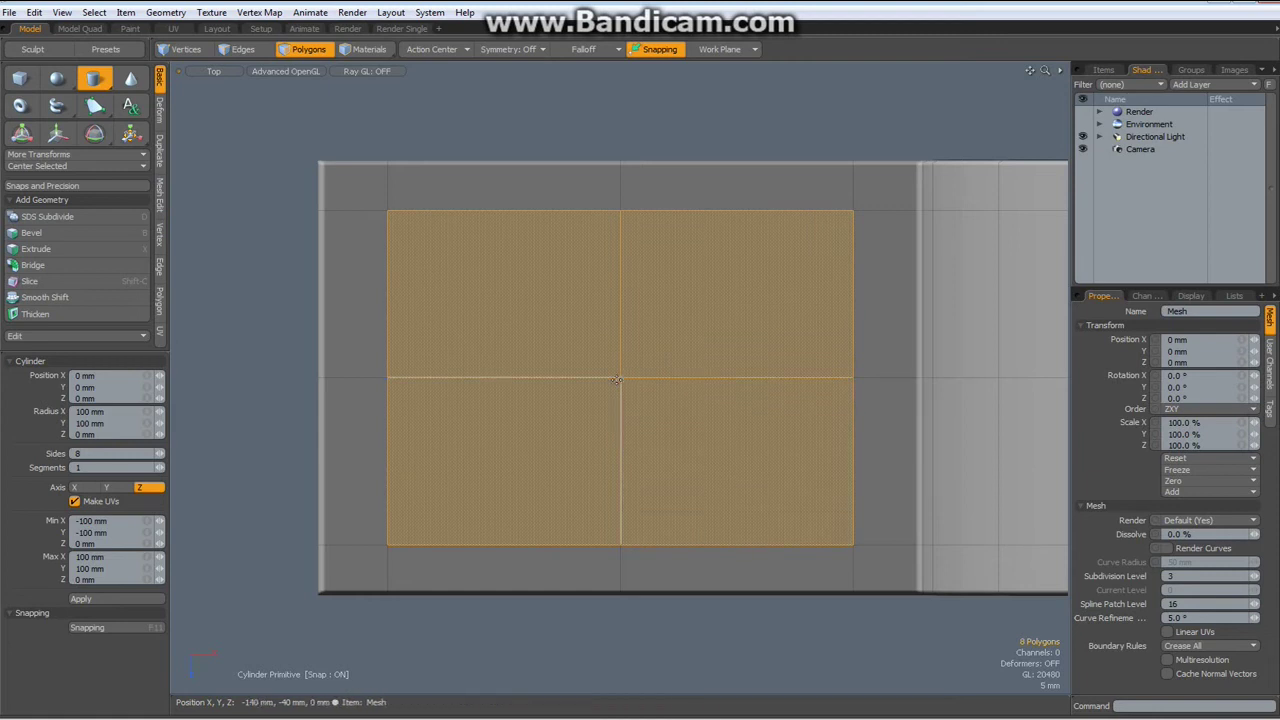
left_click_drag(621, 378, 725, 493)
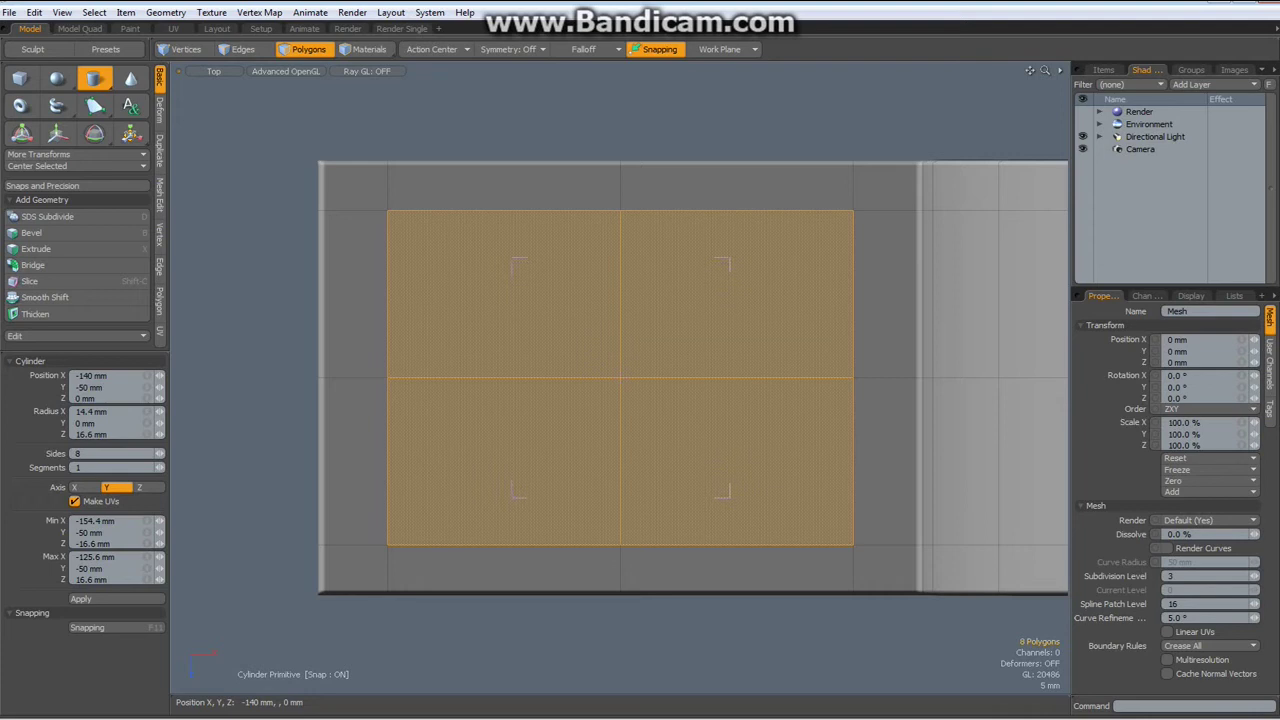
left_click(118, 435)
type("16")
left_click(114, 424)
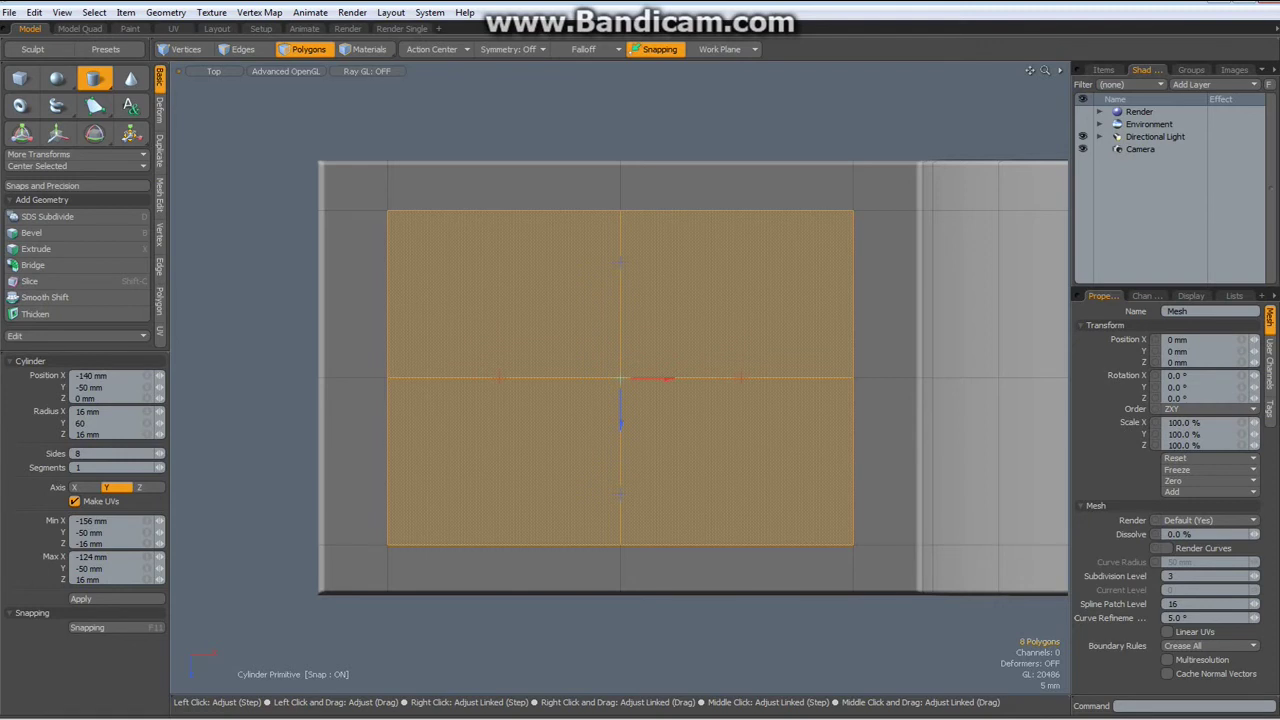
key("Return")
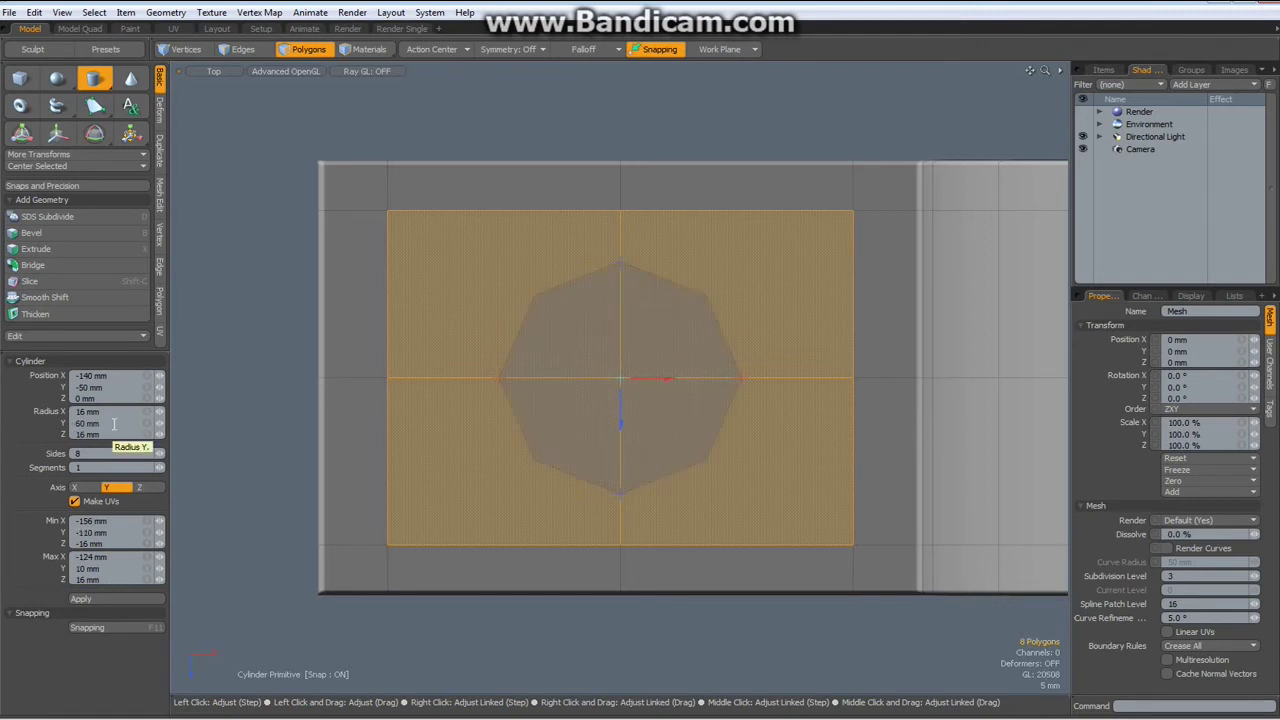
key("space")
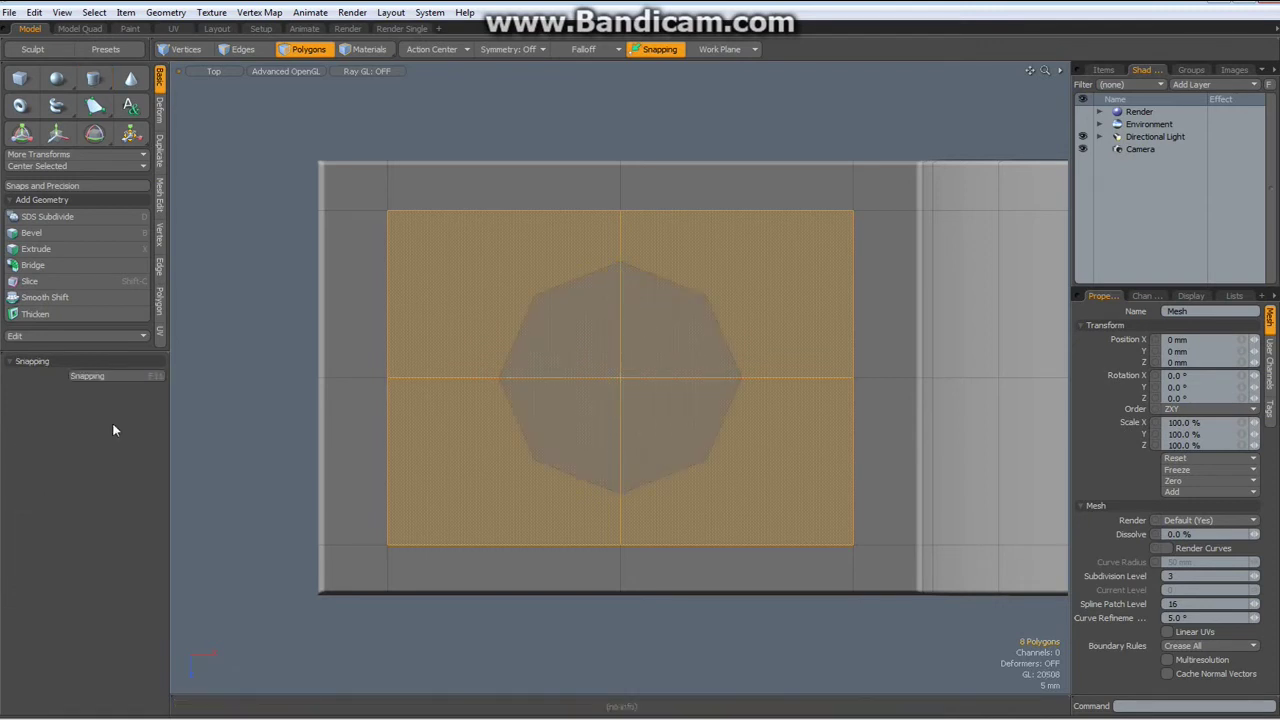
Delete the foot block's selected inner polygons and turn on Catmull-Clark subdivision for the cylinder
key("Delete")
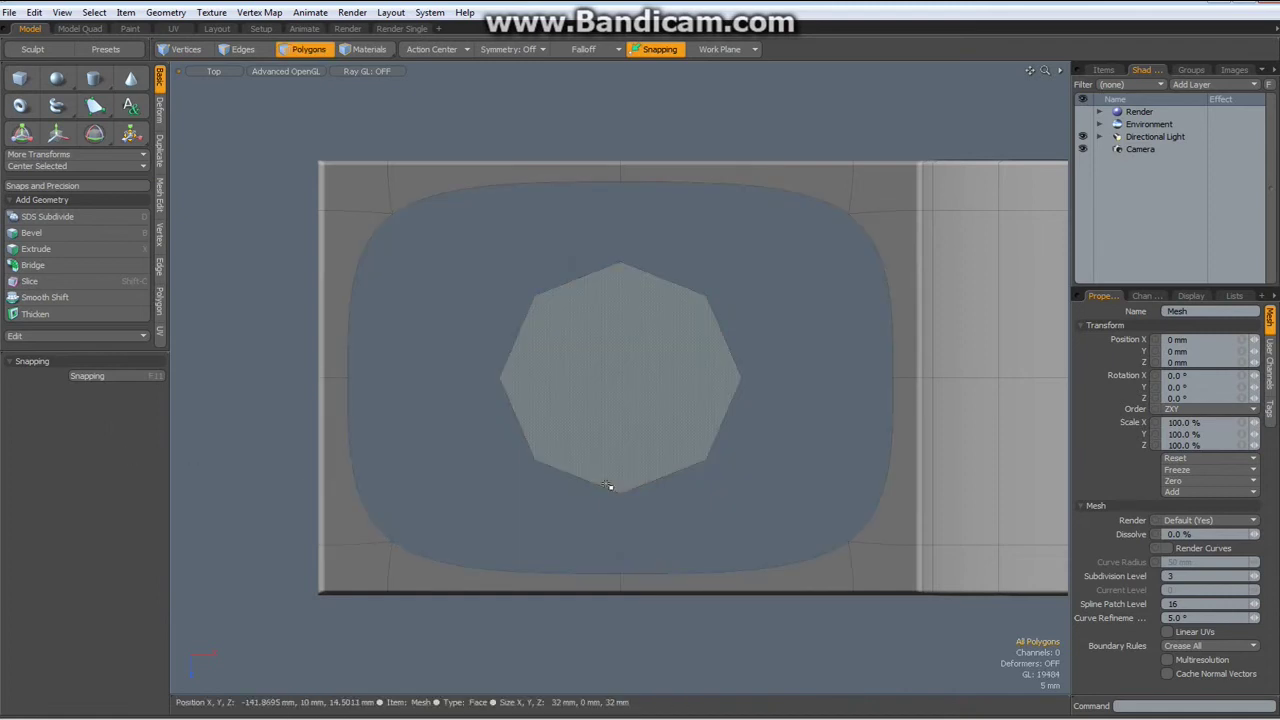
left_click(622, 423)
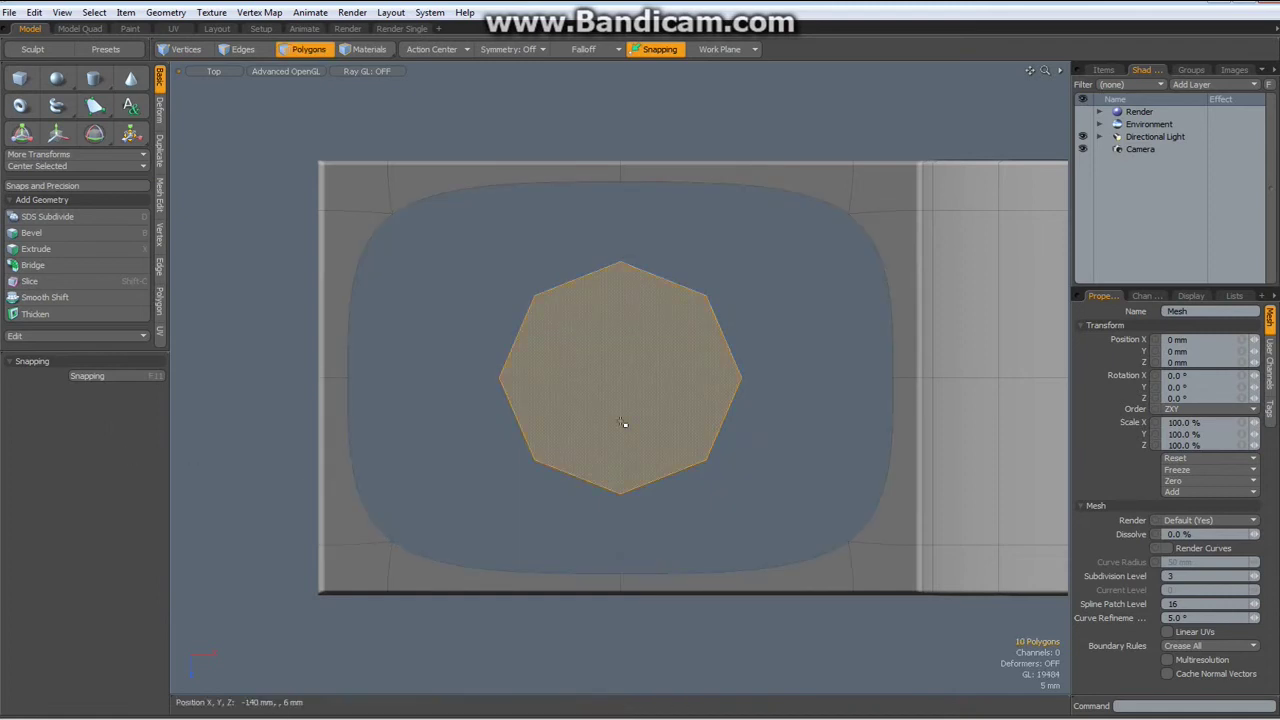
key("shift+Tab")
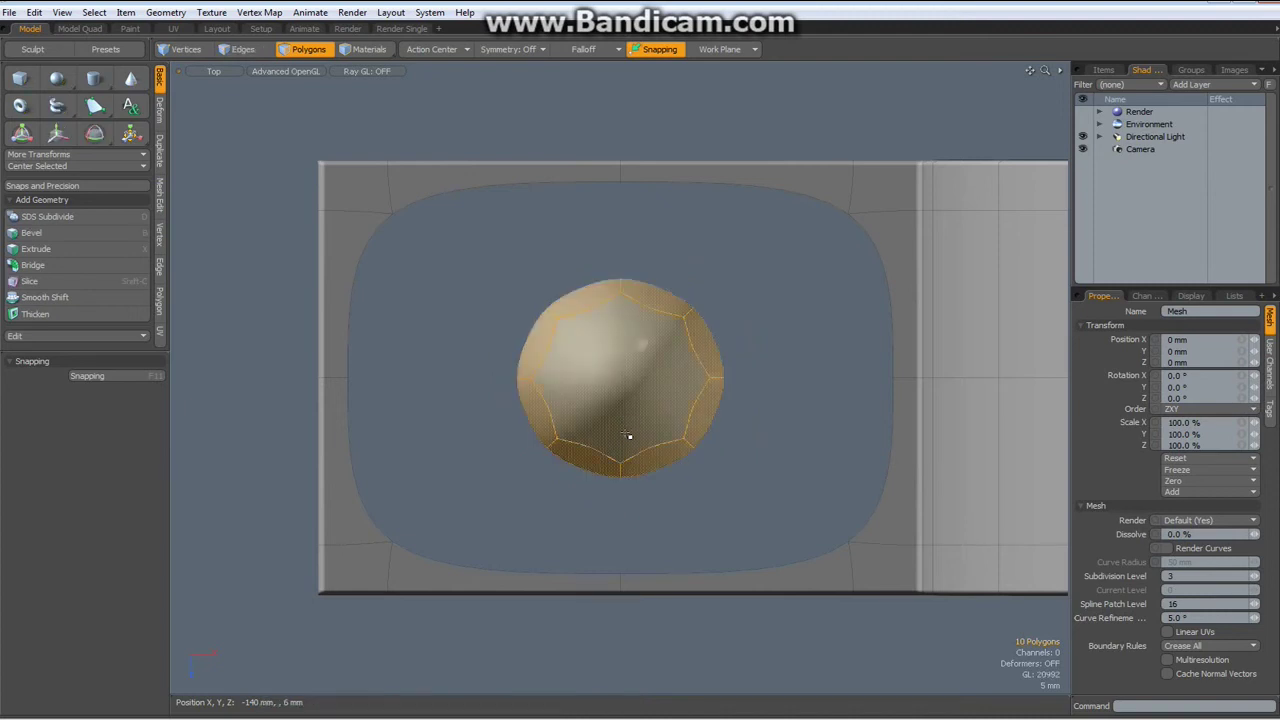
Turn off subdivision for the whole mesh and select the cylinder's top and bottom caps
left_click(763, 473)
key("Tab")
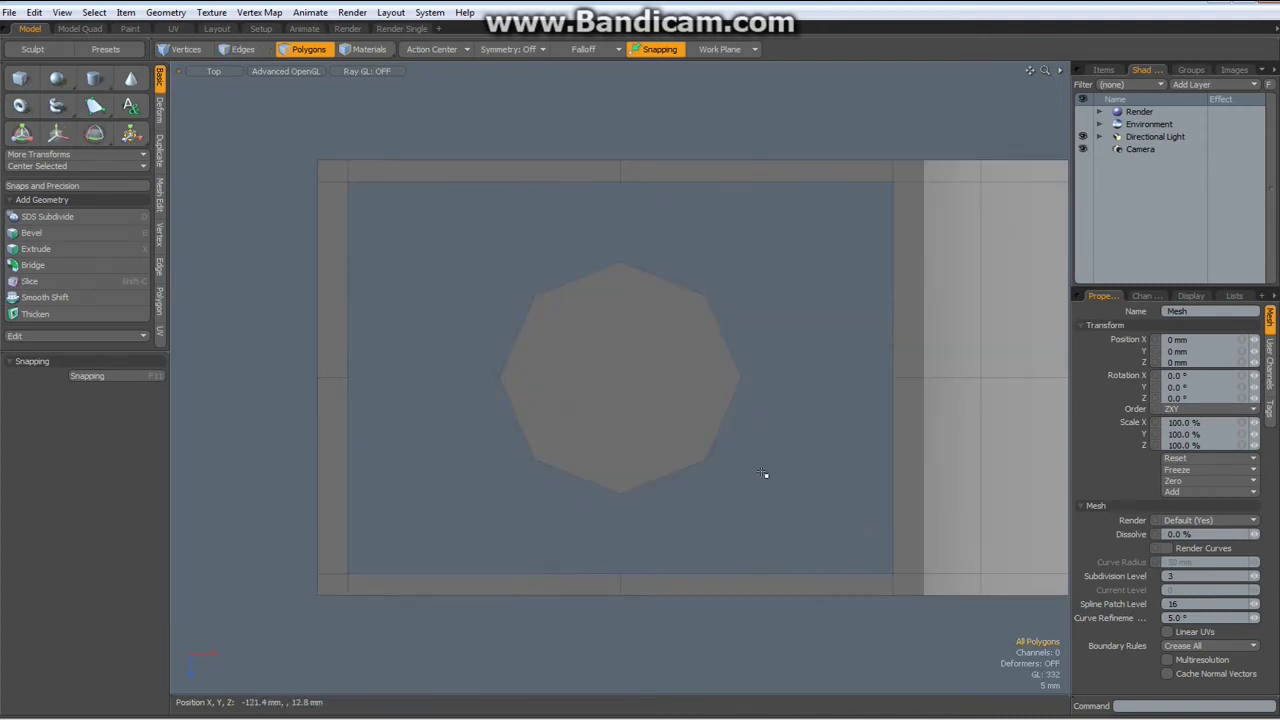
scroll(763, 473, "down", 2)
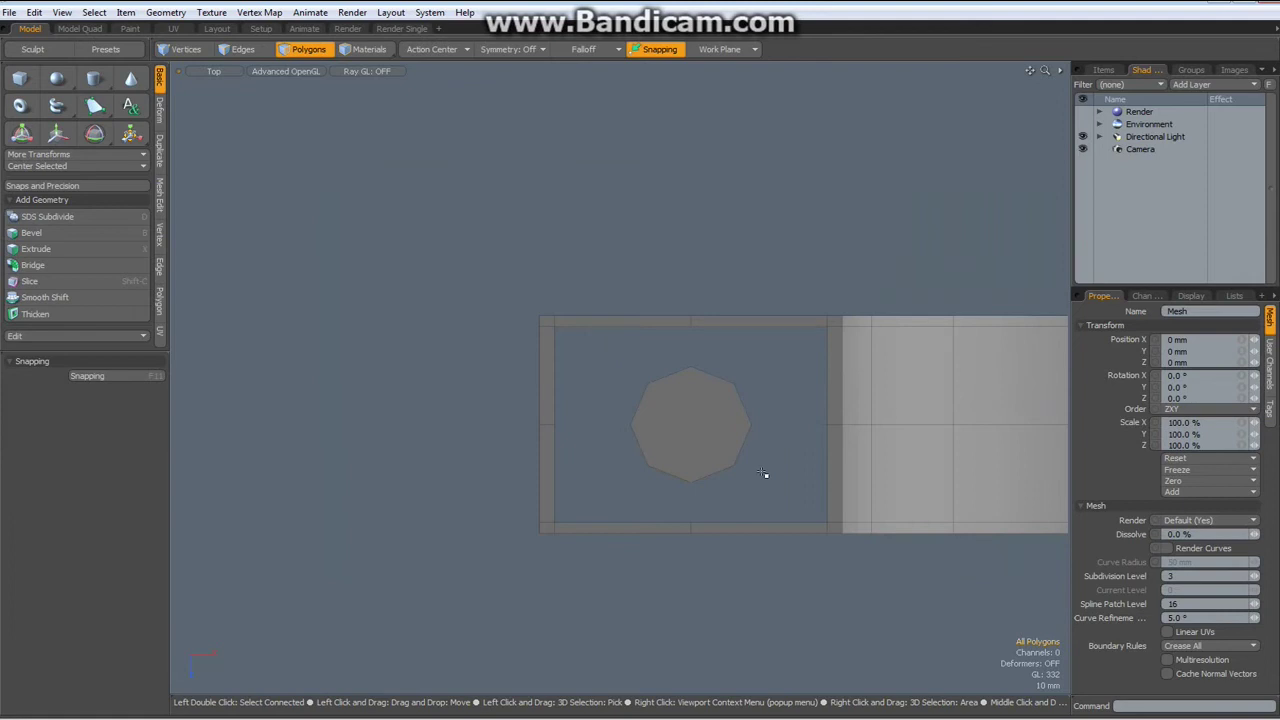
key("ctrl+space")
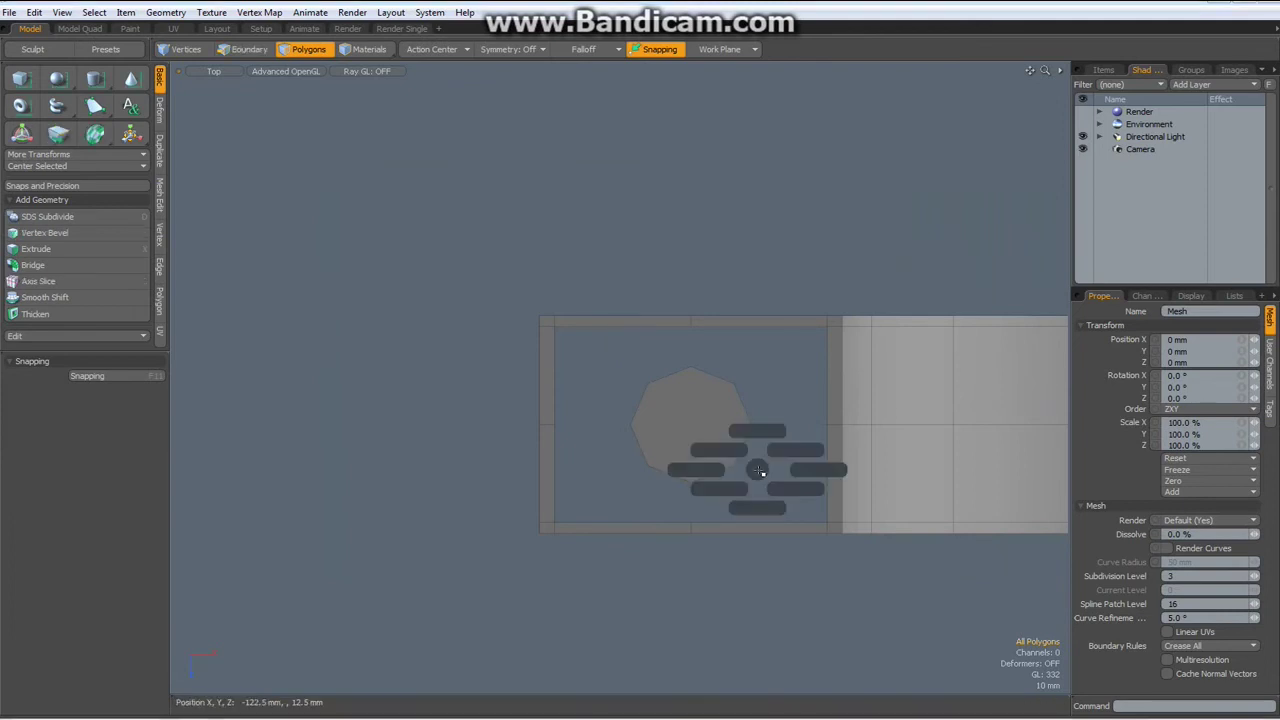
left_click(793, 448)
left_click_drag(800, 445, 557, 317, "alt")
left_click(503, 258)
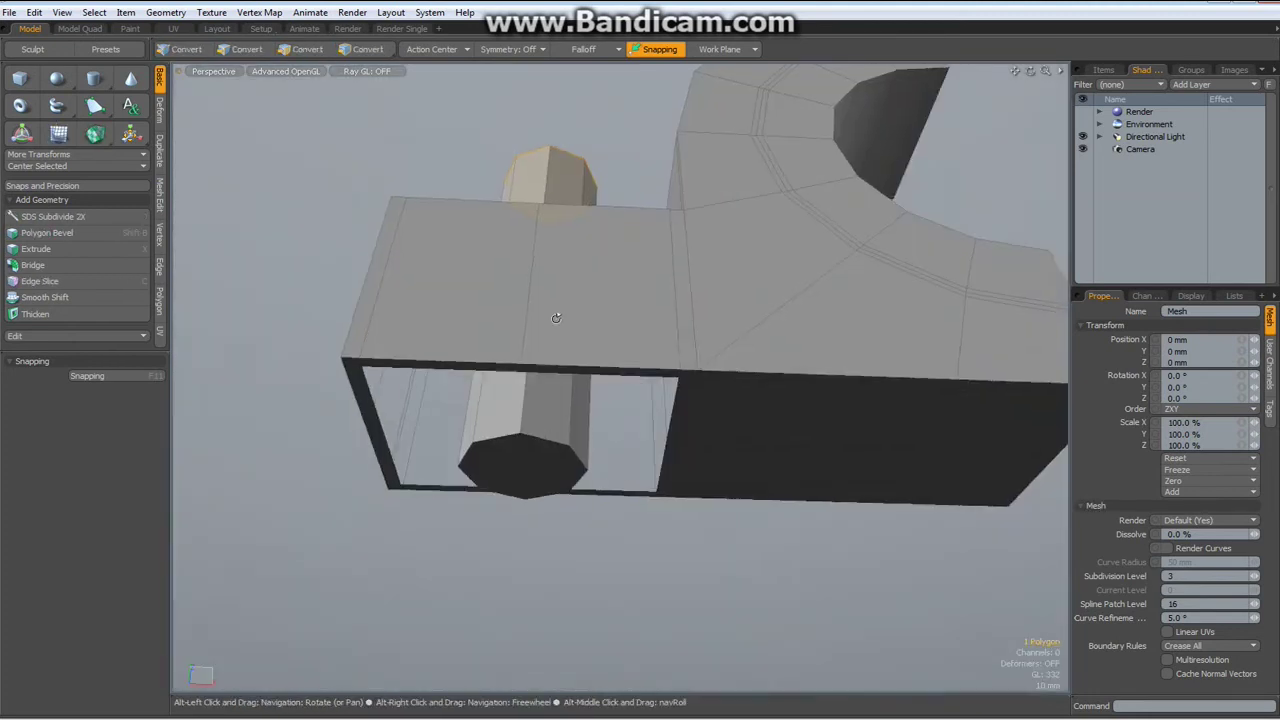
left_click(525, 465, "shift")
Inset the cylinder's two caps 1.7 mm with Polygon Bevel and bridge them with one segment into a hollow tube
key("shift+b")
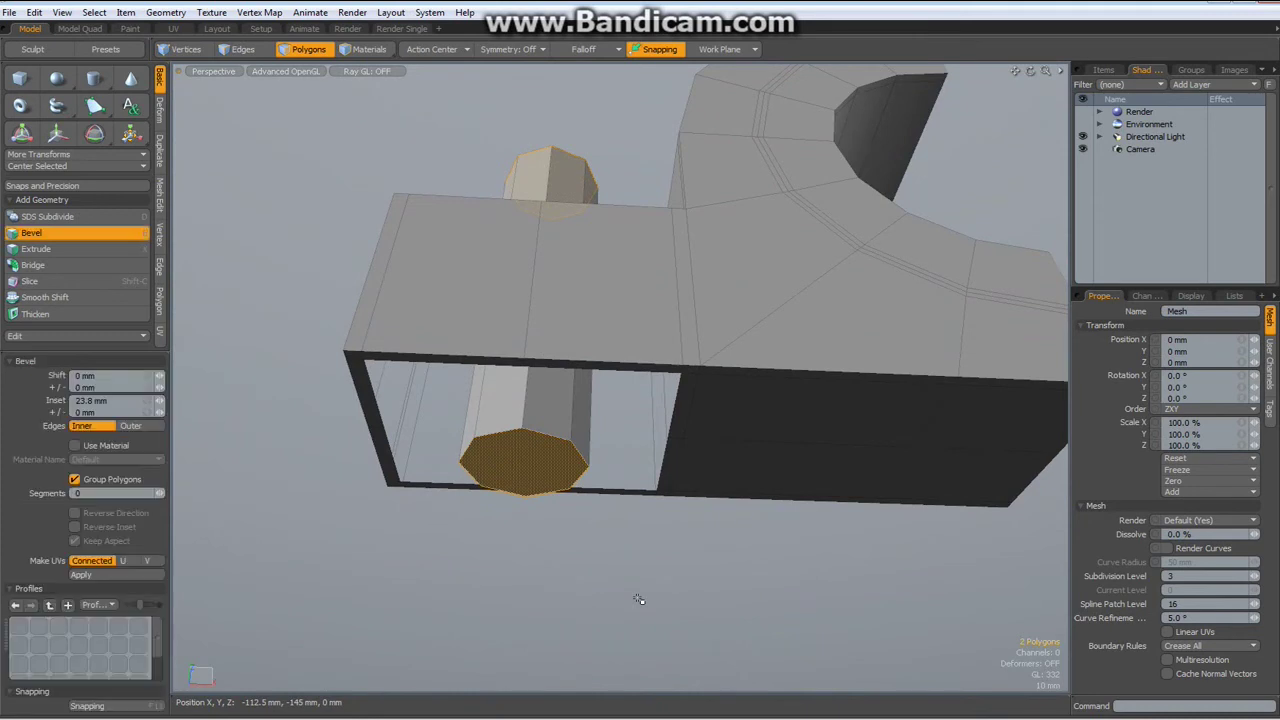
left_click_drag(484, 257, 479, 253)
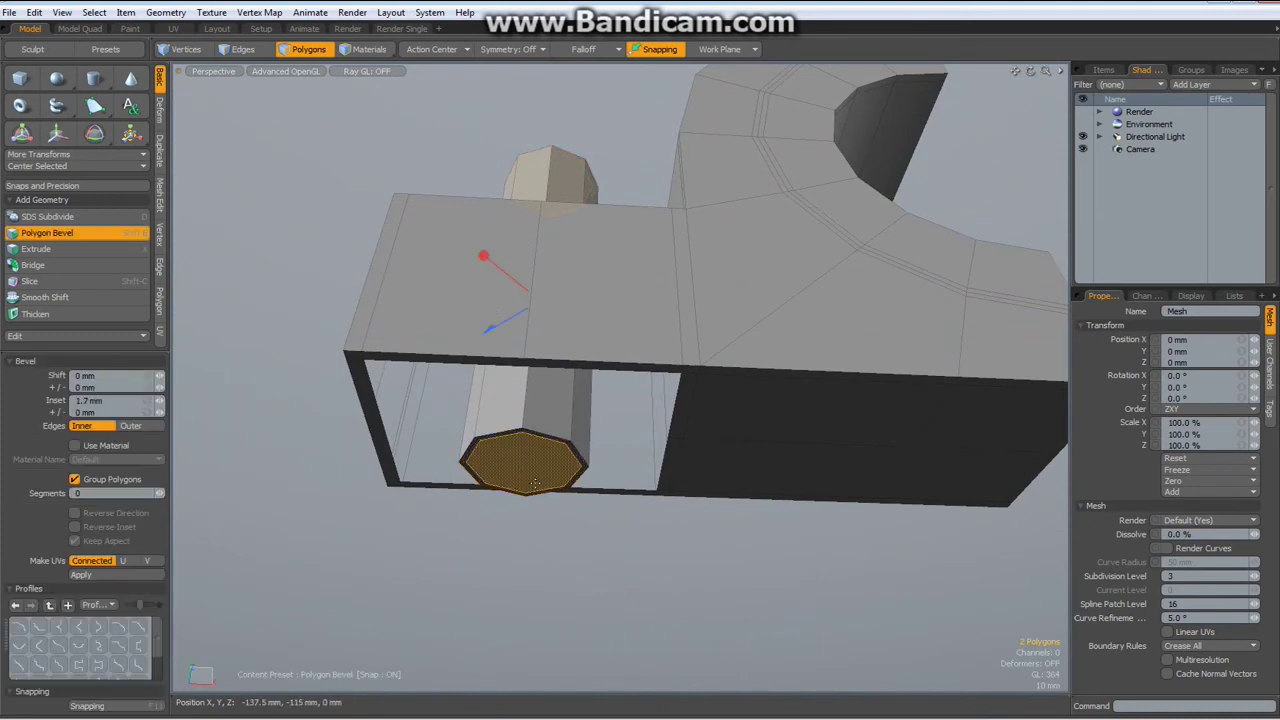
key("space")
right_click(531, 458)
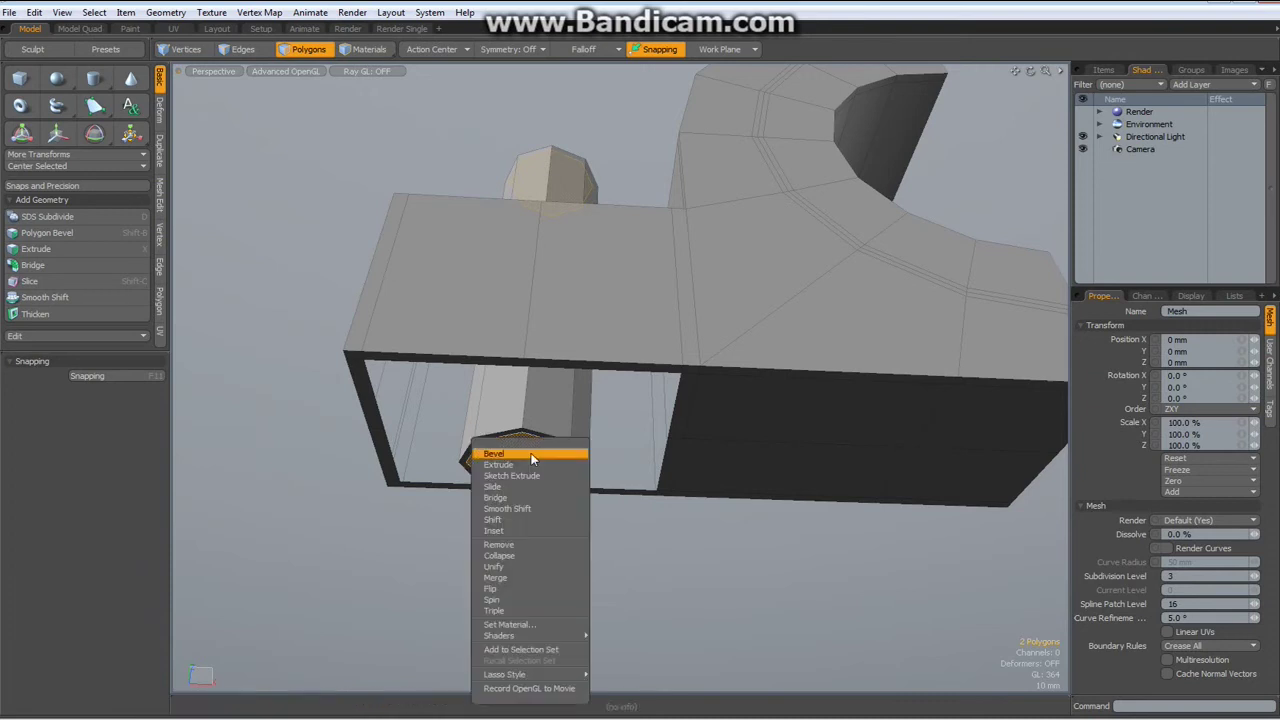
left_click(496, 497)
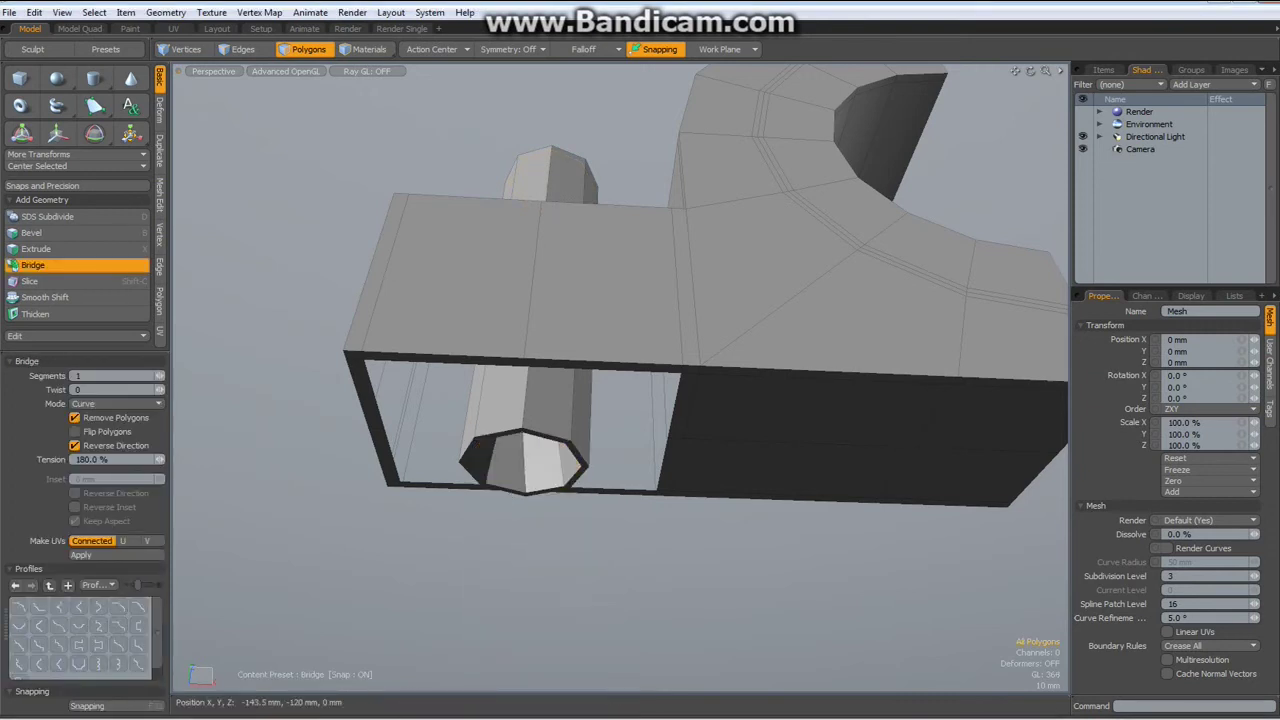
Turn off Reverse Direction for the bridge between the cylinder's caps and finish the hollow tube
left_click_drag(560, 560, 578, 608, "alt")
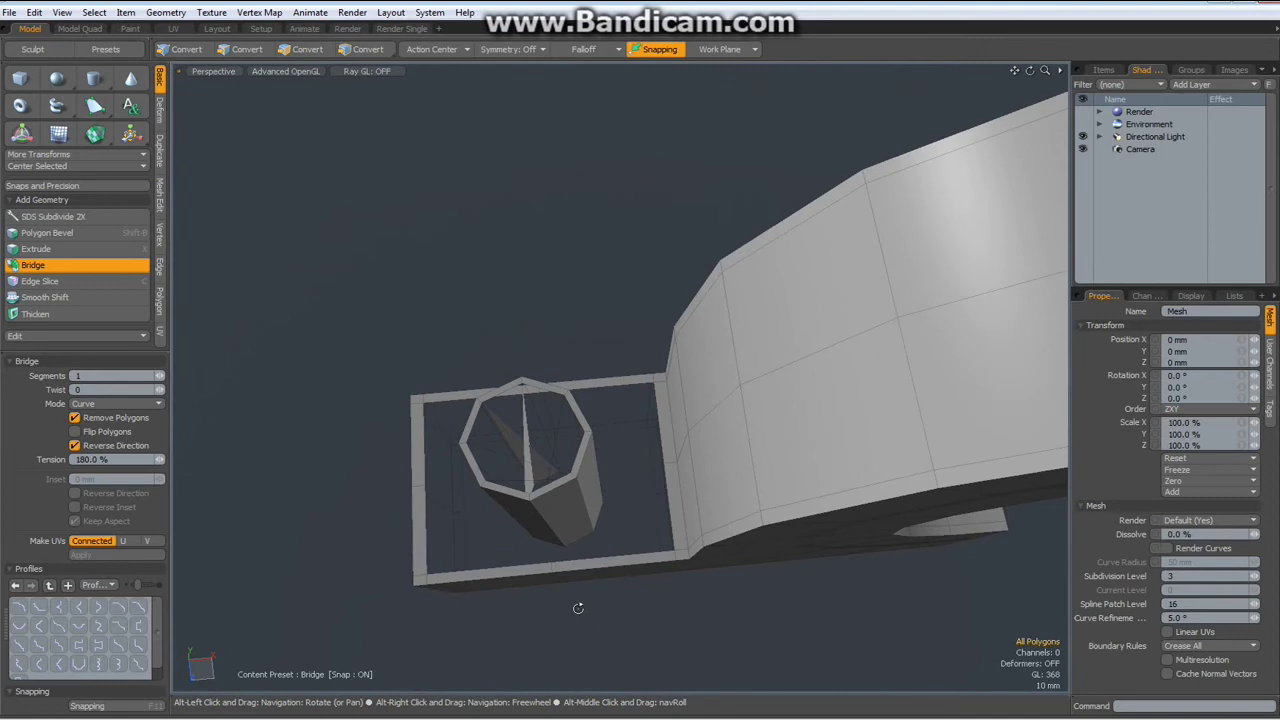
left_click(104, 447)
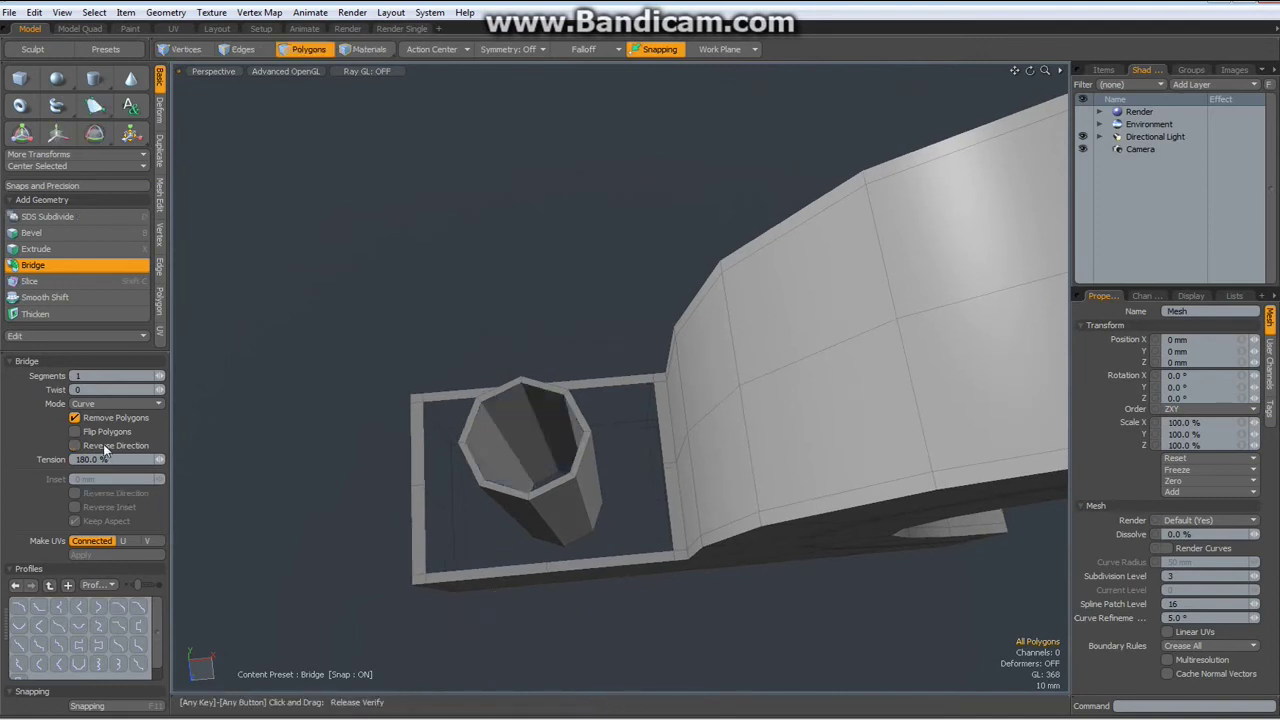
key("q")
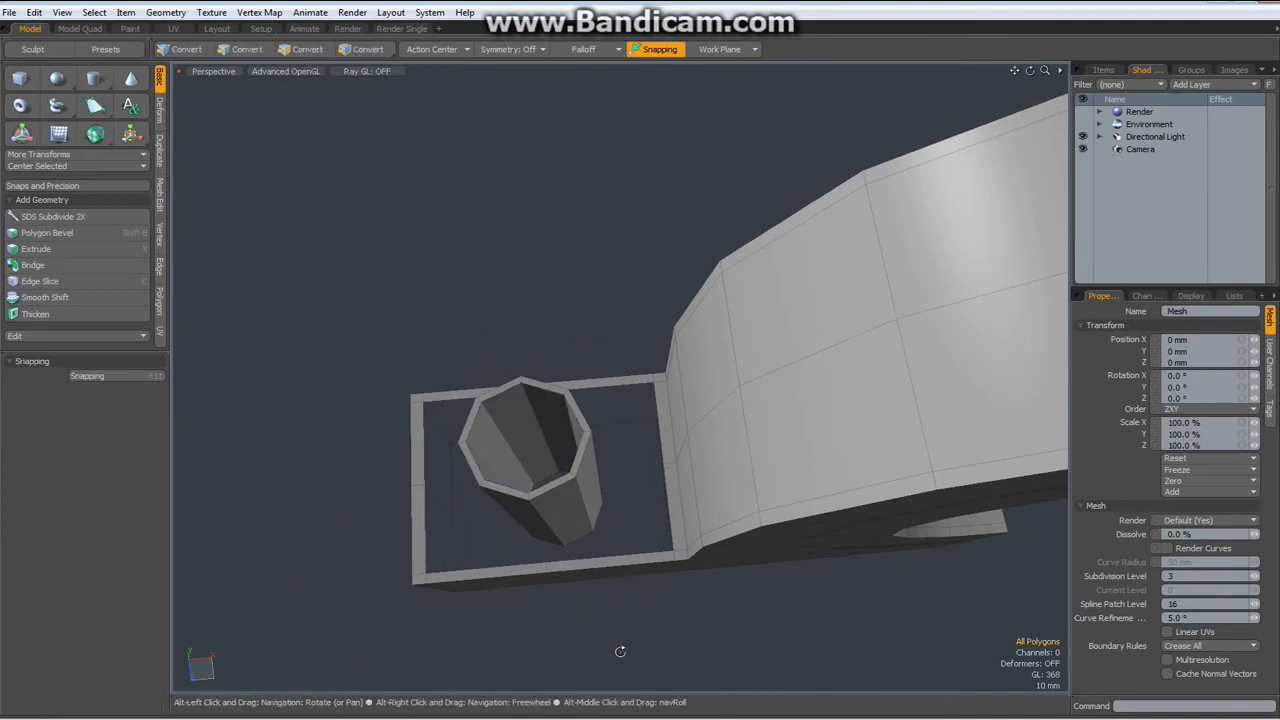
Select the complete loop of outer wall polygons around the tube and delete it
left_click_drag(620, 651, 629, 580, "alt")
left_click(567, 420)
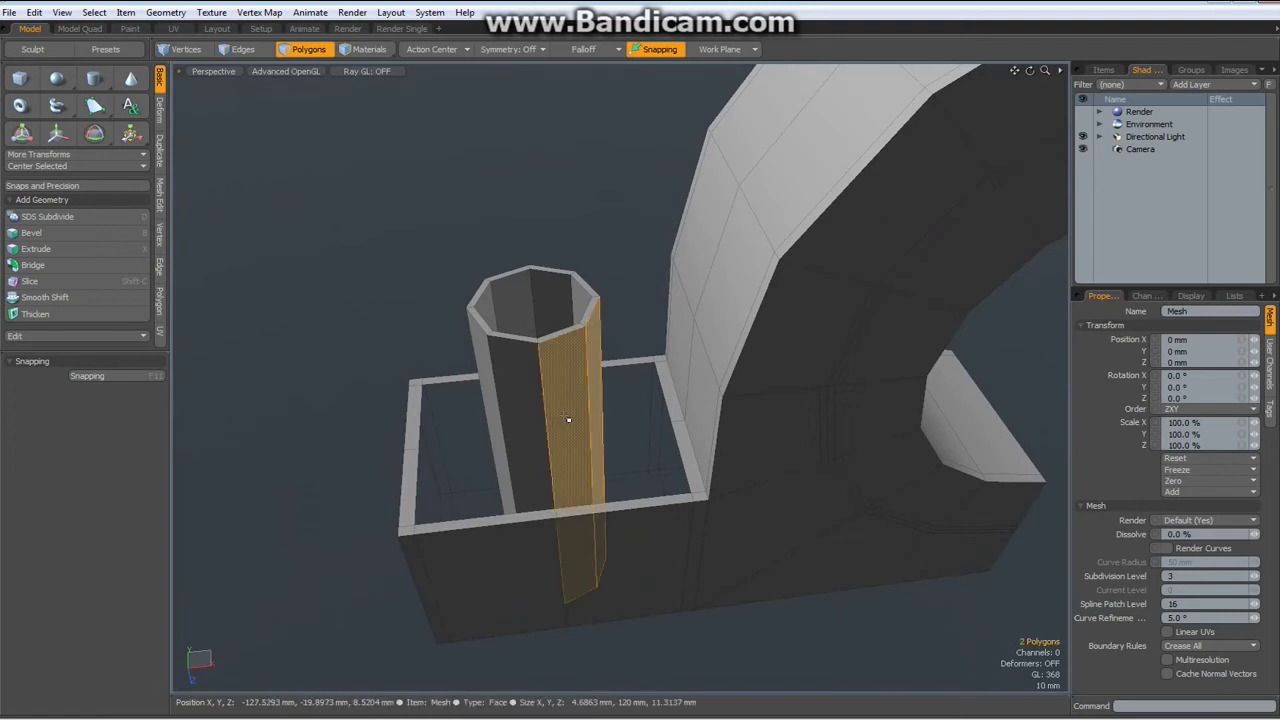
key("l")
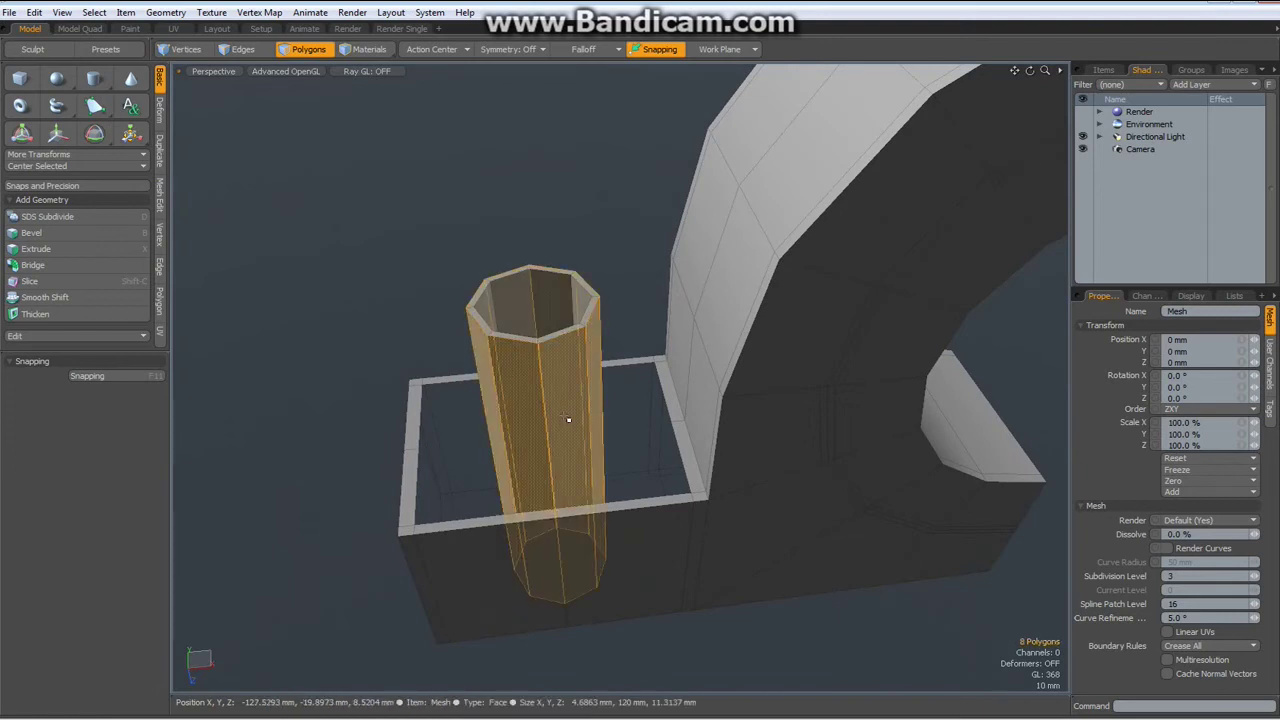
key("Delete")
left_click_drag(564, 415, 540, 360, "alt")
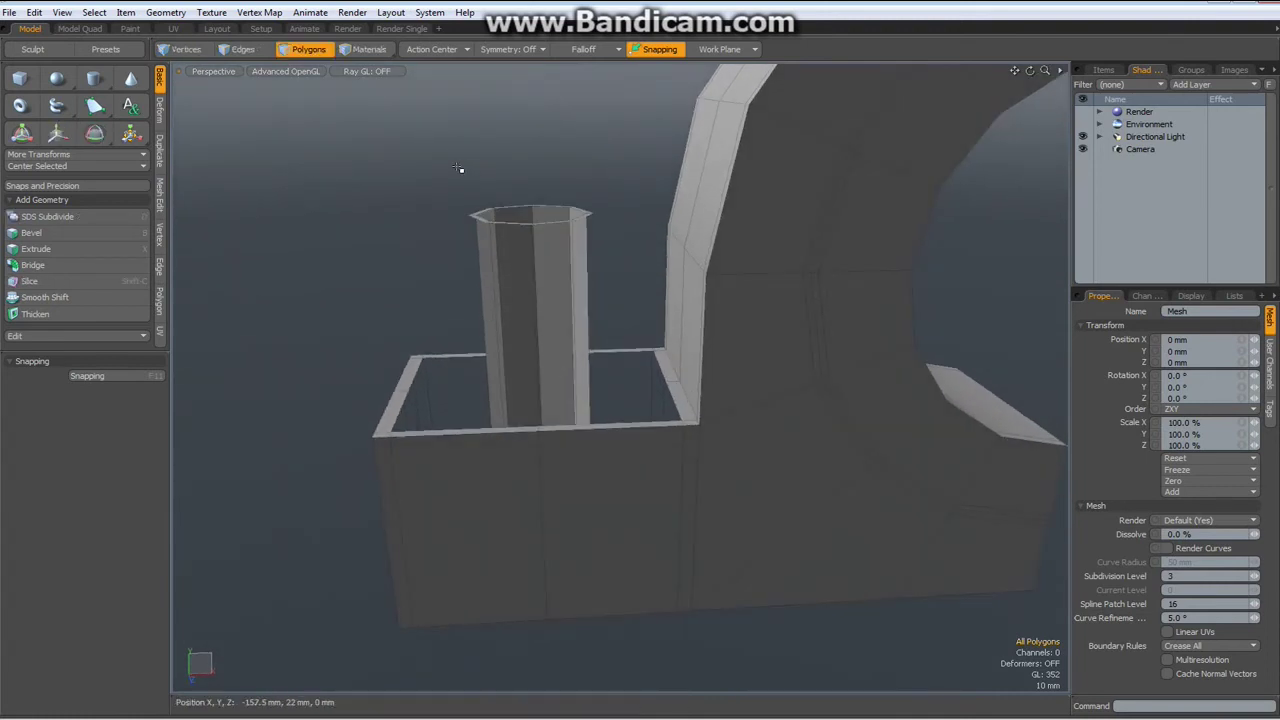
Select the edges of the tube's upper rim and set their Y position to -40 mm
key("2")
left_click_drag(440, 210, 628, 280)
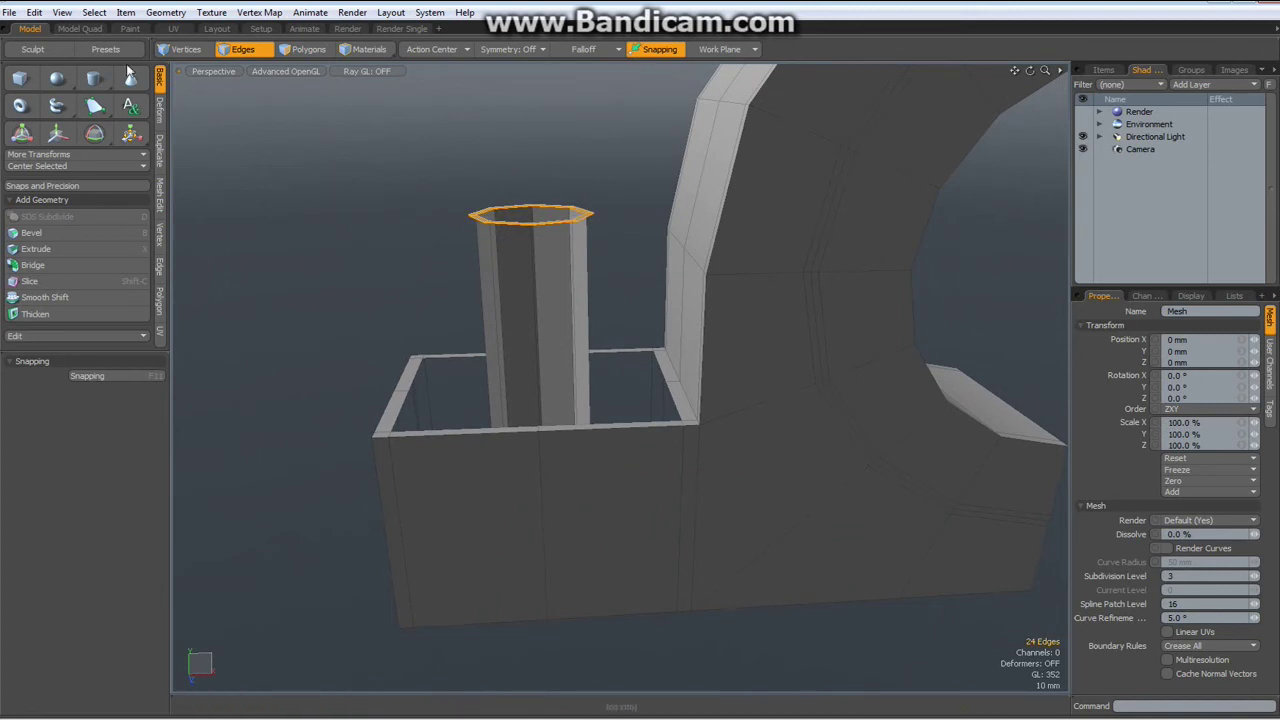
left_click(159, 234)
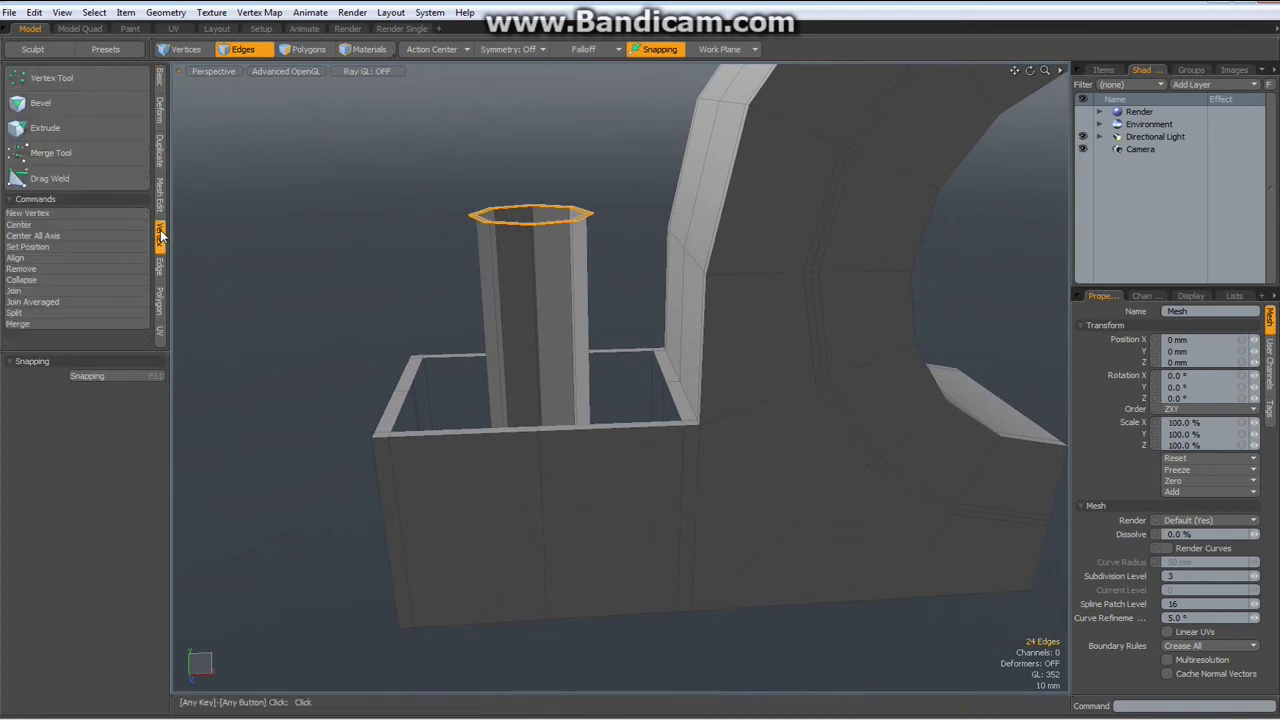
left_click(27, 247)
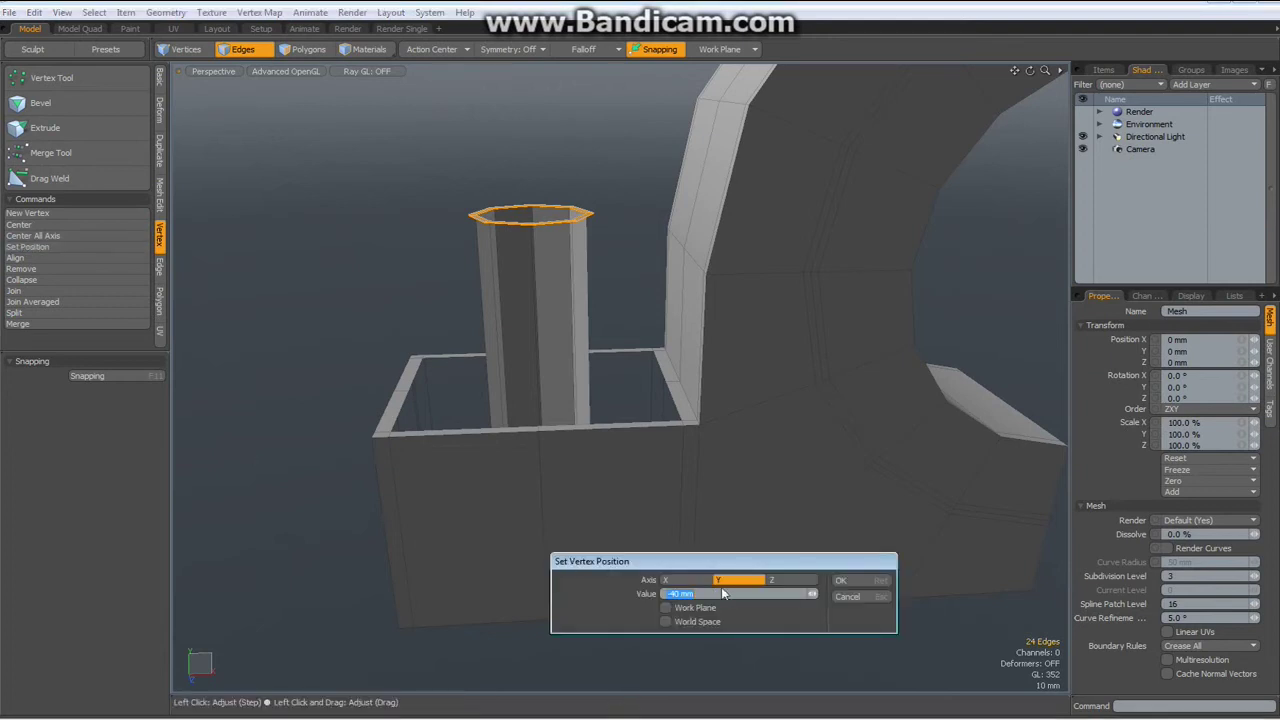
left_click(843, 582)
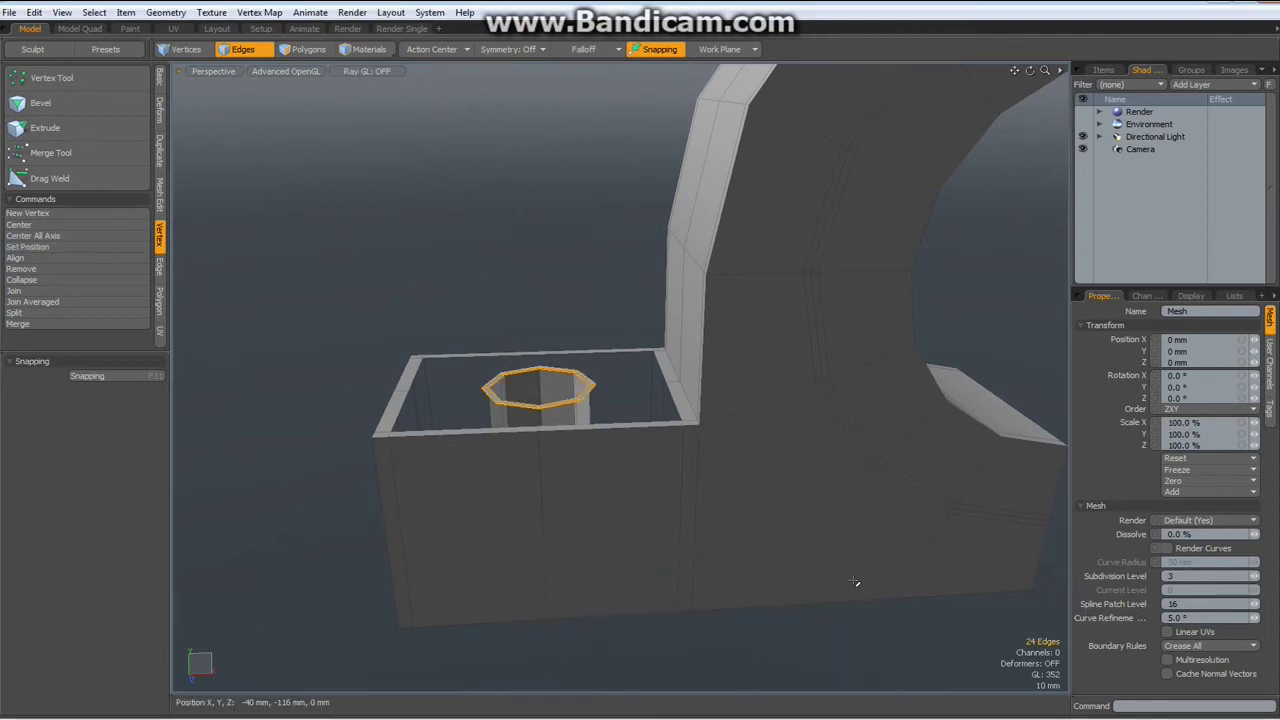
Select the edges of the tube's lower rim and set their Y position to -100 mm
left_click_drag(680, 608, 680, 521, "alt")
left_click_drag(446, 539, 657, 594)
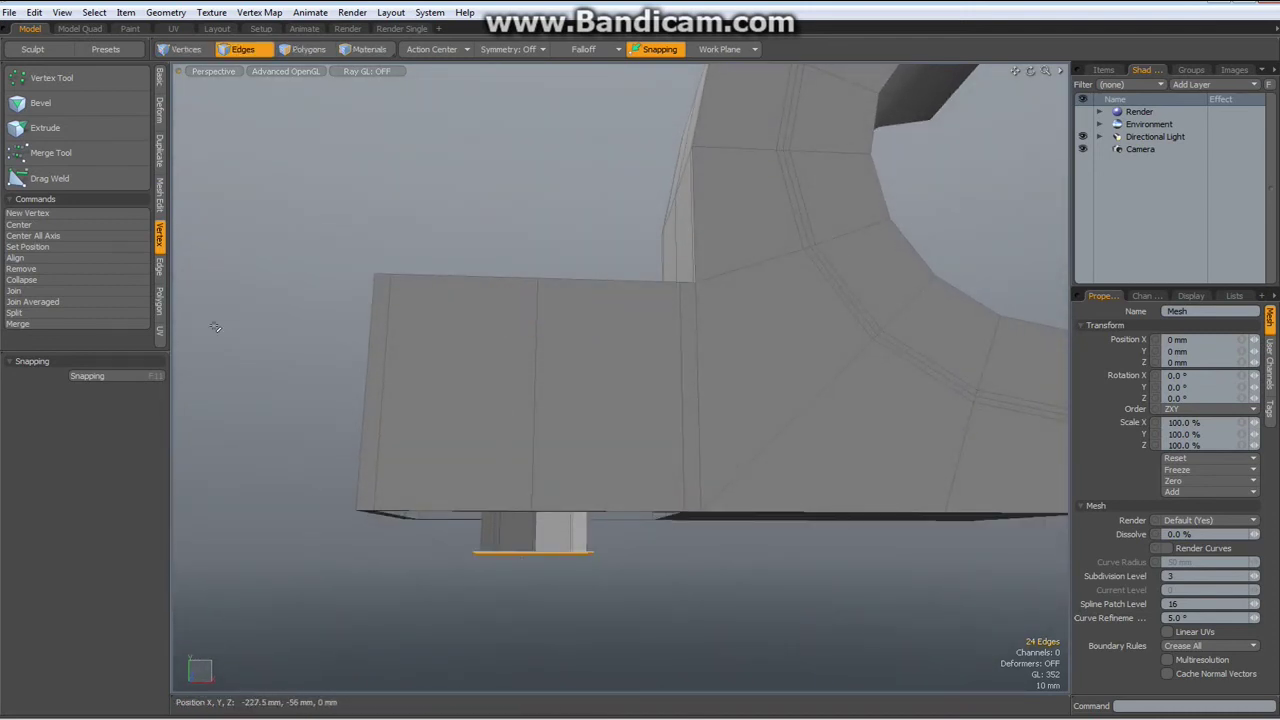
left_click(28, 246)
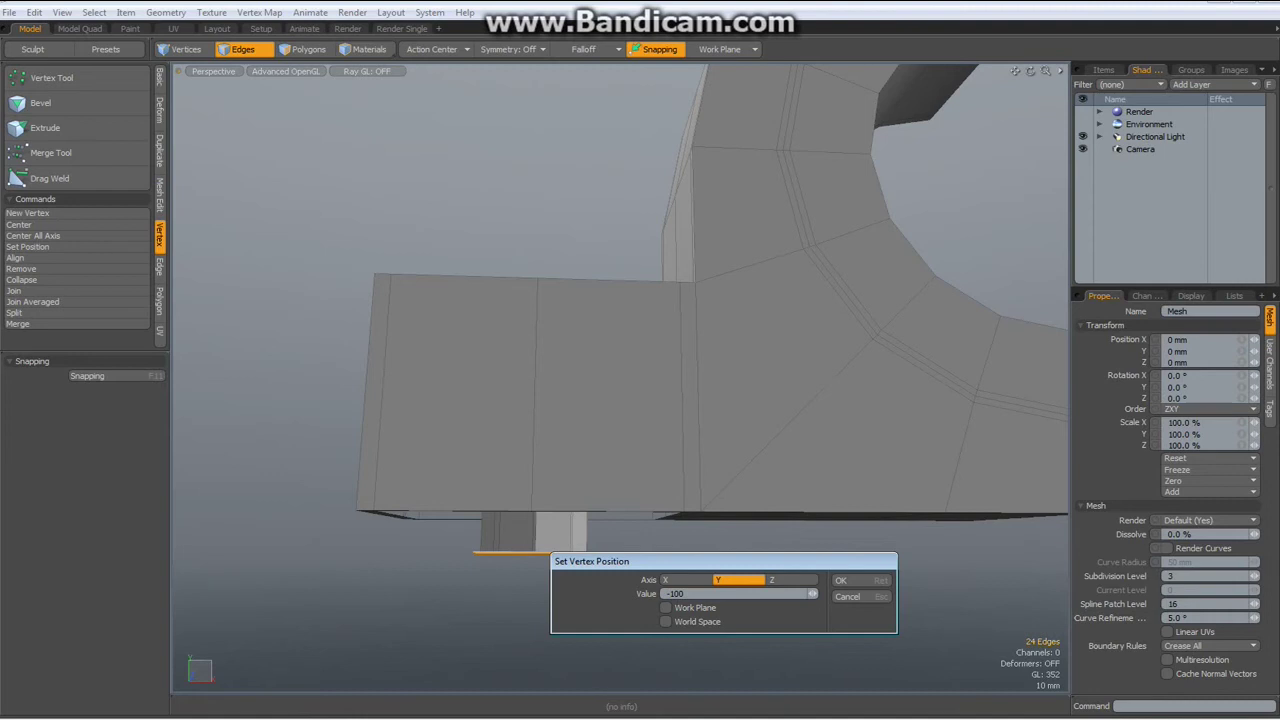
key("Return")
key("3")
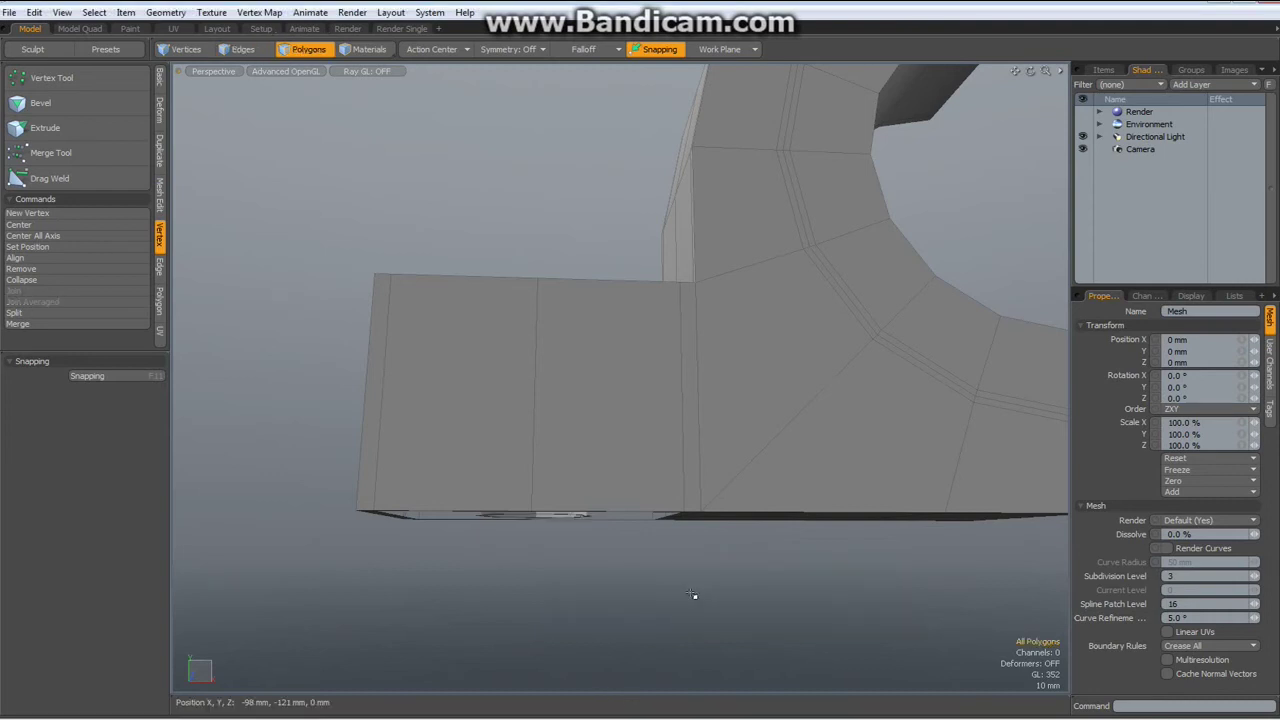
Bridge the tube's outer upper rim to the foot's rectangular top opening with one segment and Reverse Direction on
left_click_drag(545, 581, 552, 680, "alt")
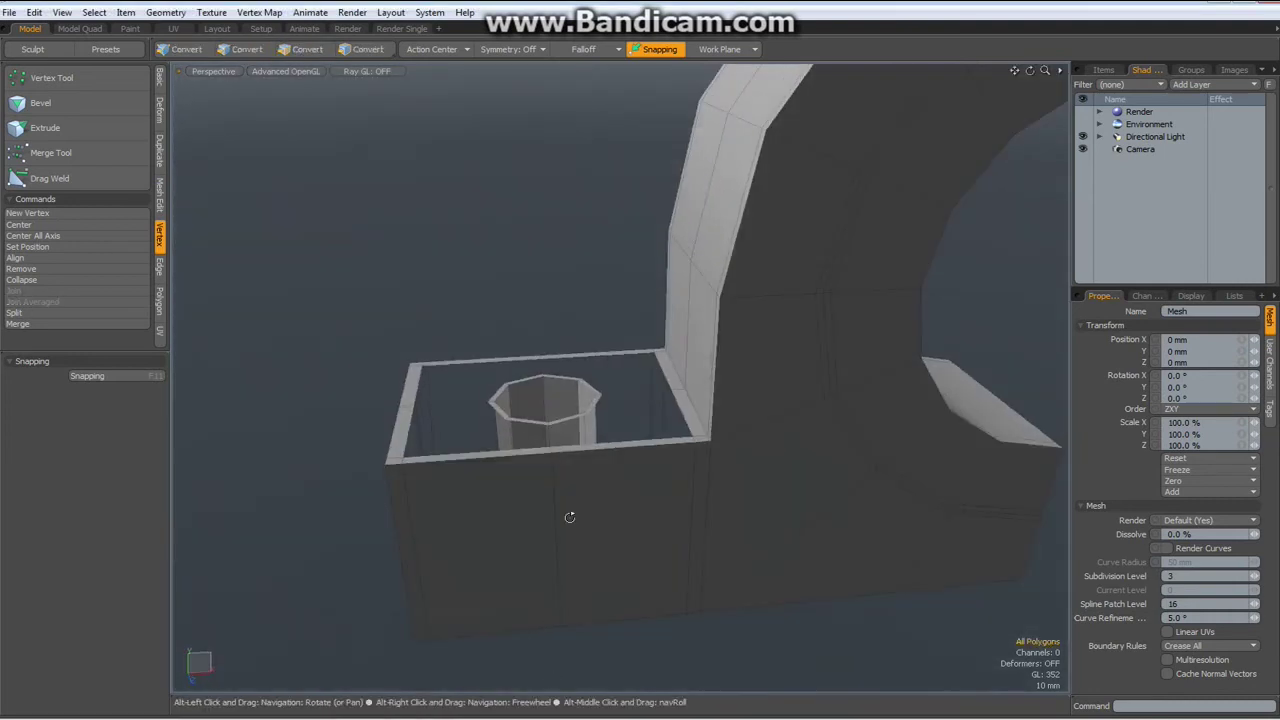
scroll(560, 417, "up", 4)
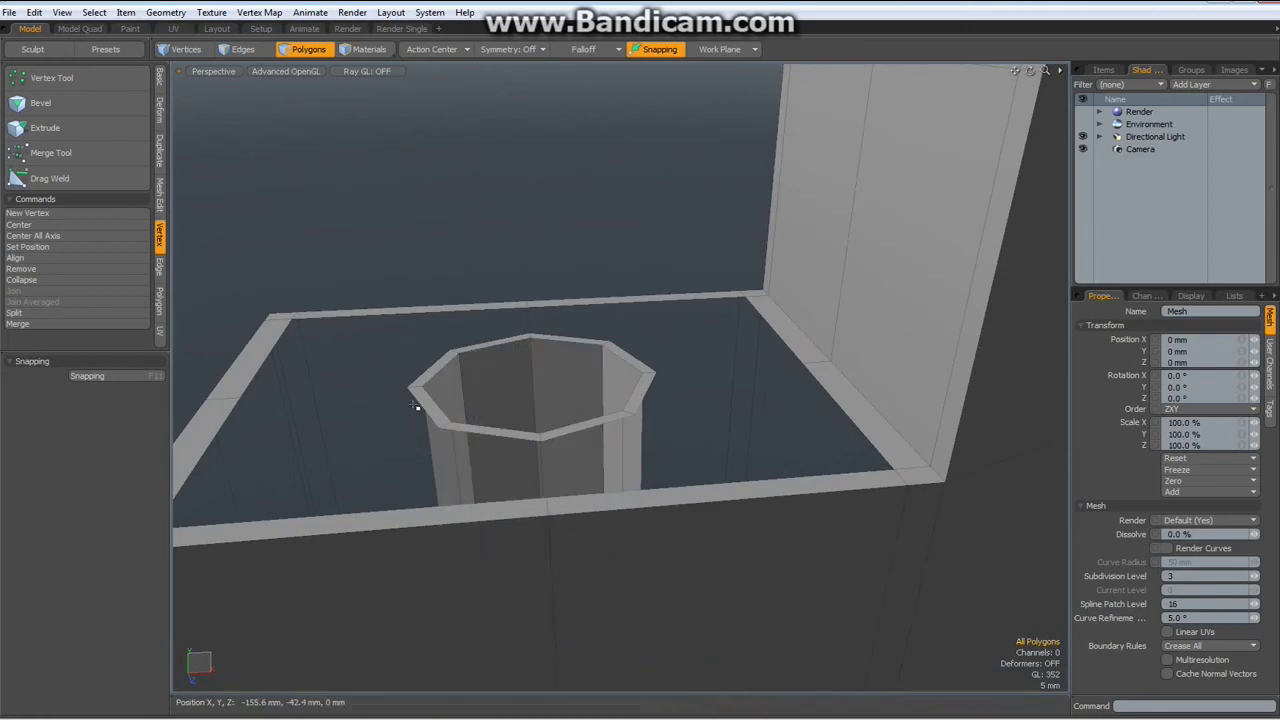
key("2")
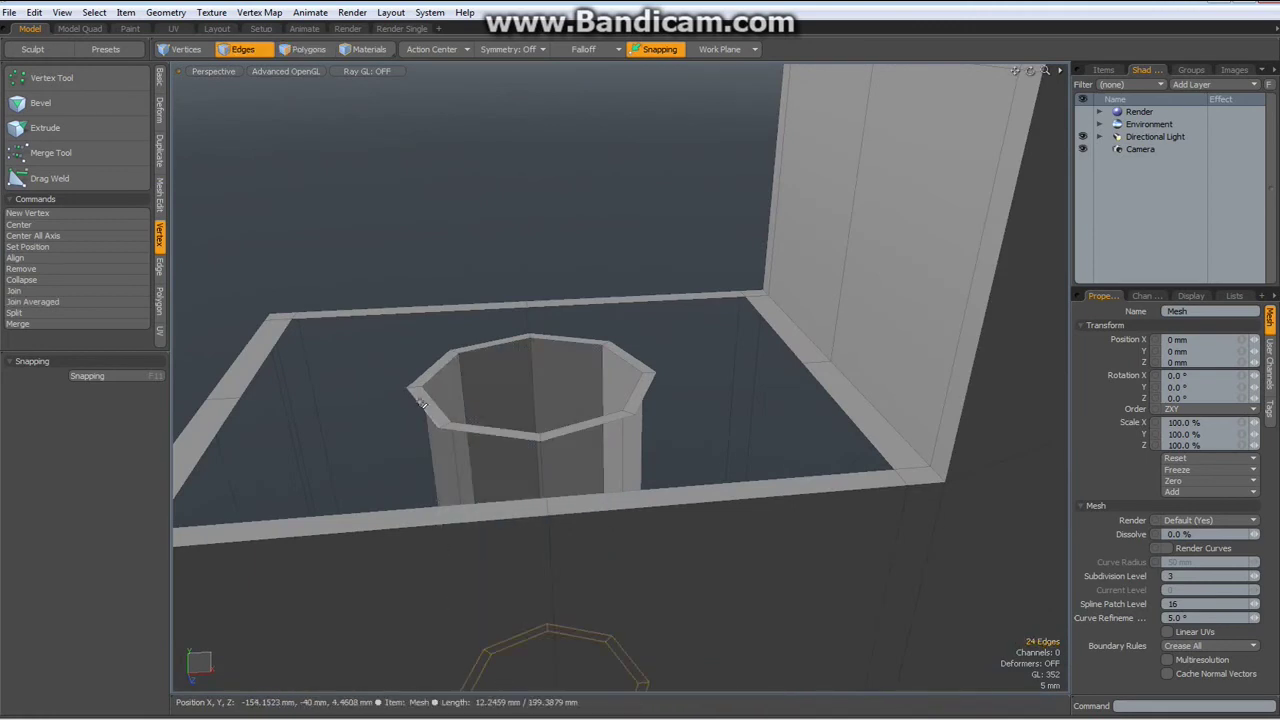
double_click(422, 402)
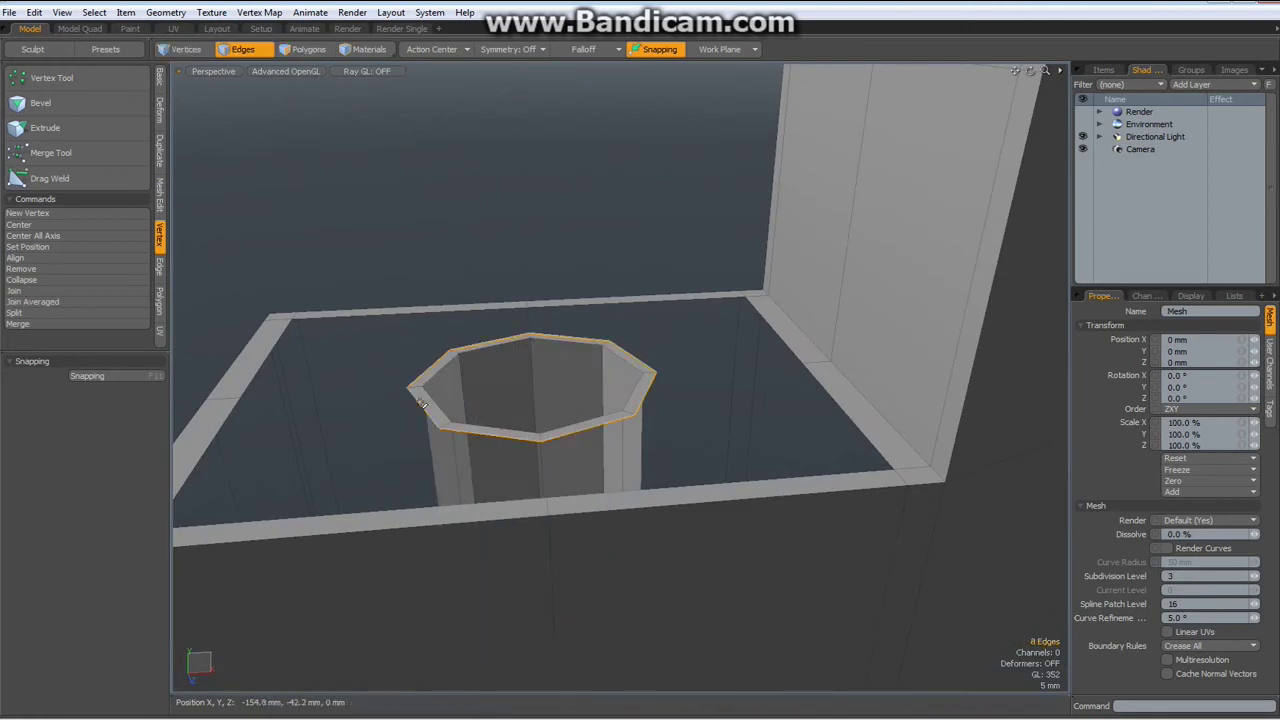
double_click(222, 423, "shift")
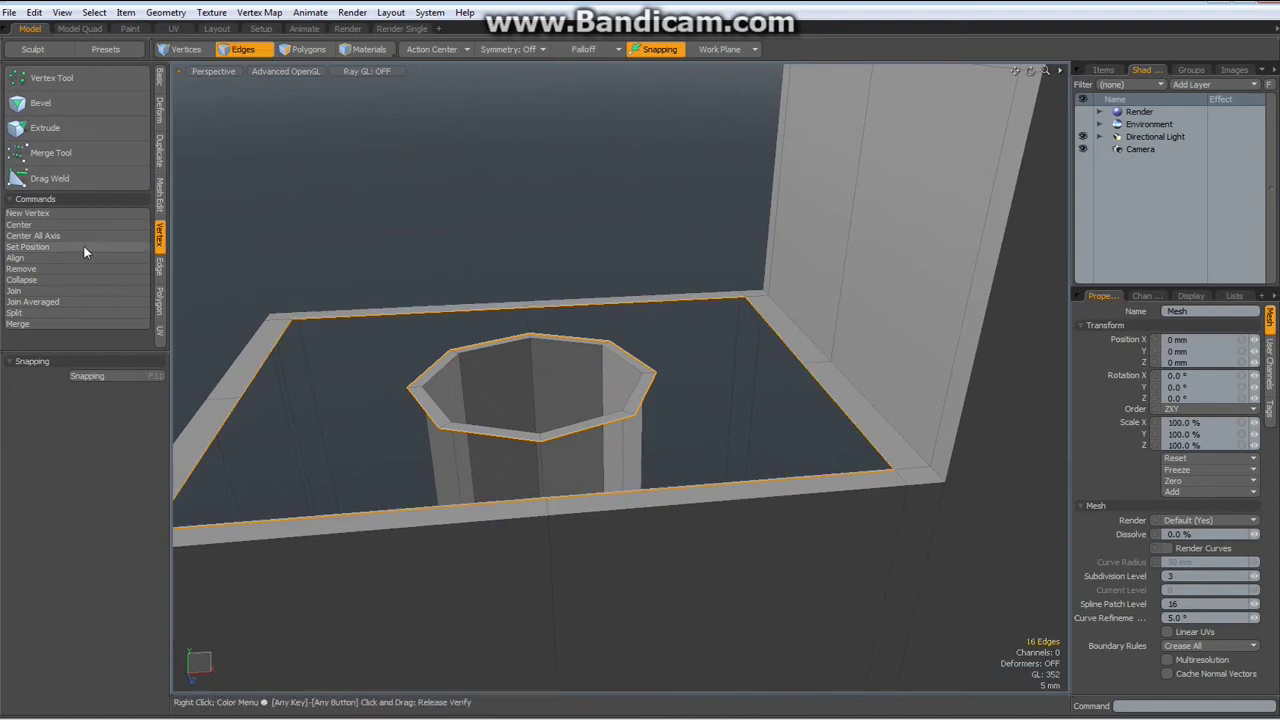
left_click(160, 267)
left_click(67, 152)
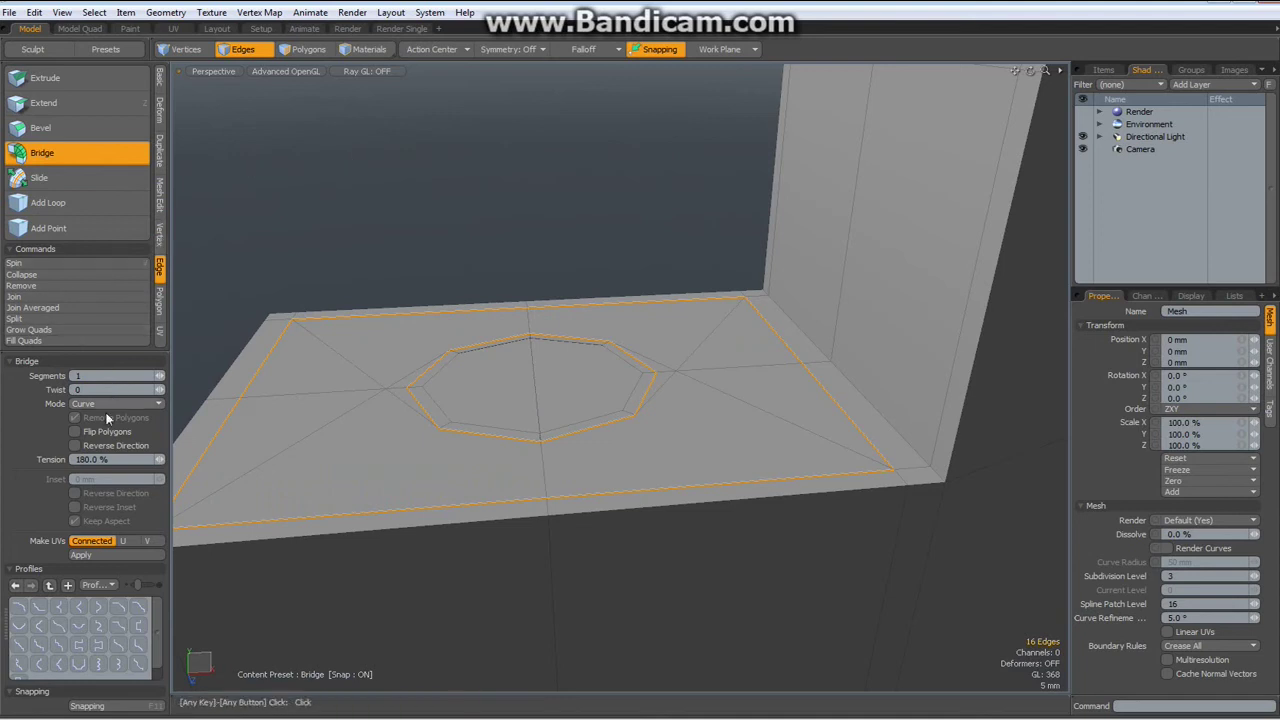
left_click_drag(606, 626, 636, 415, "alt")
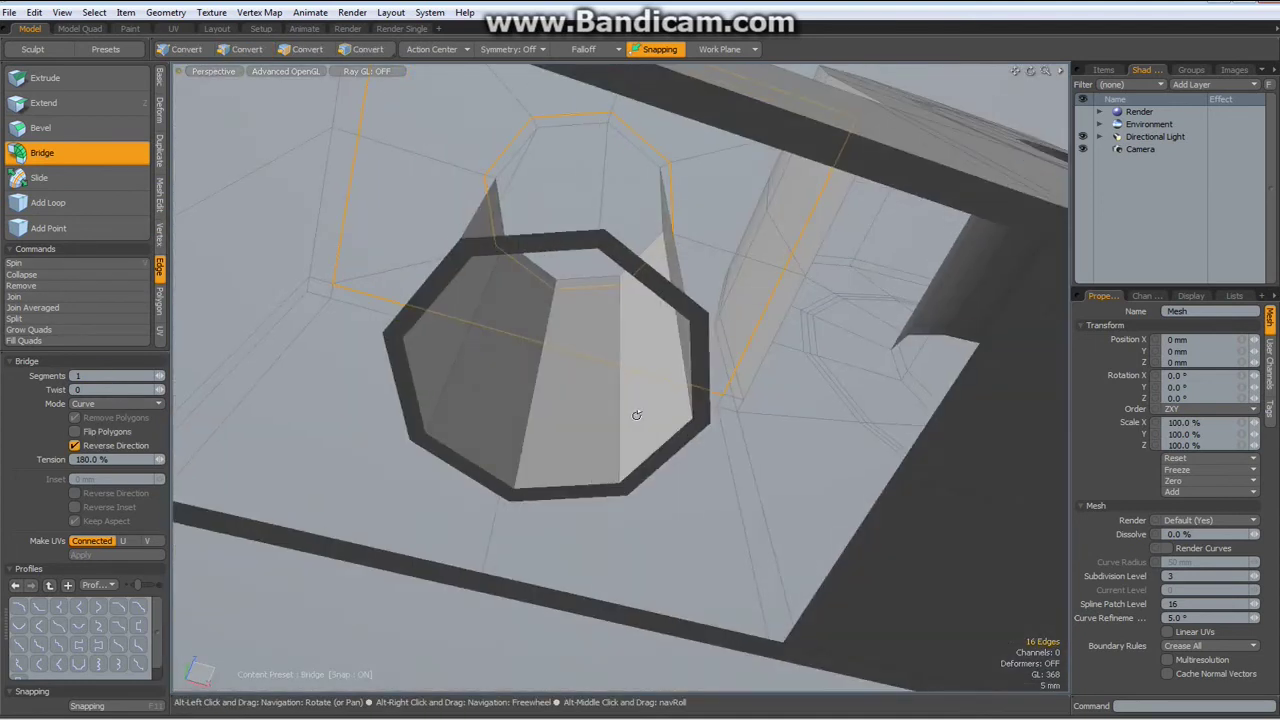
key("space")
Bridge the outer edge loop of the tube's lower rim to the rectangular opening in the foot's underside
double_click(584, 502)
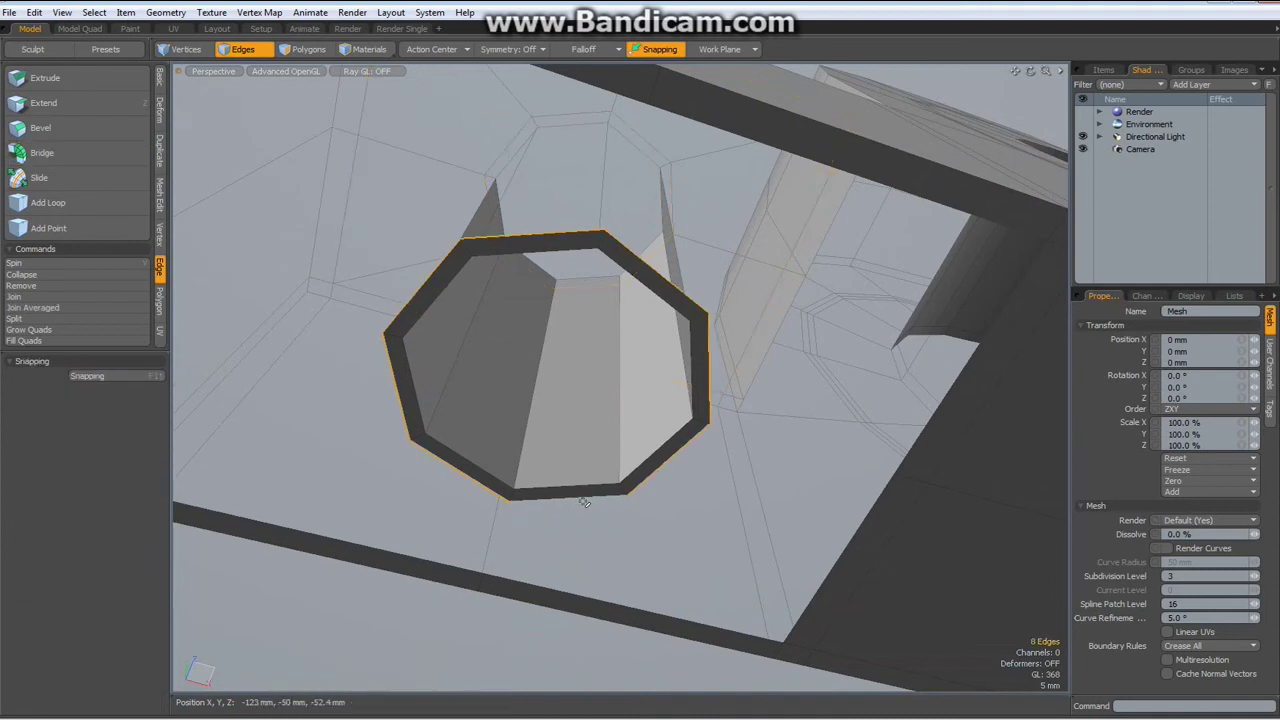
double_click(605, 600, "shift")
scroll(668, 534, "down", 5)
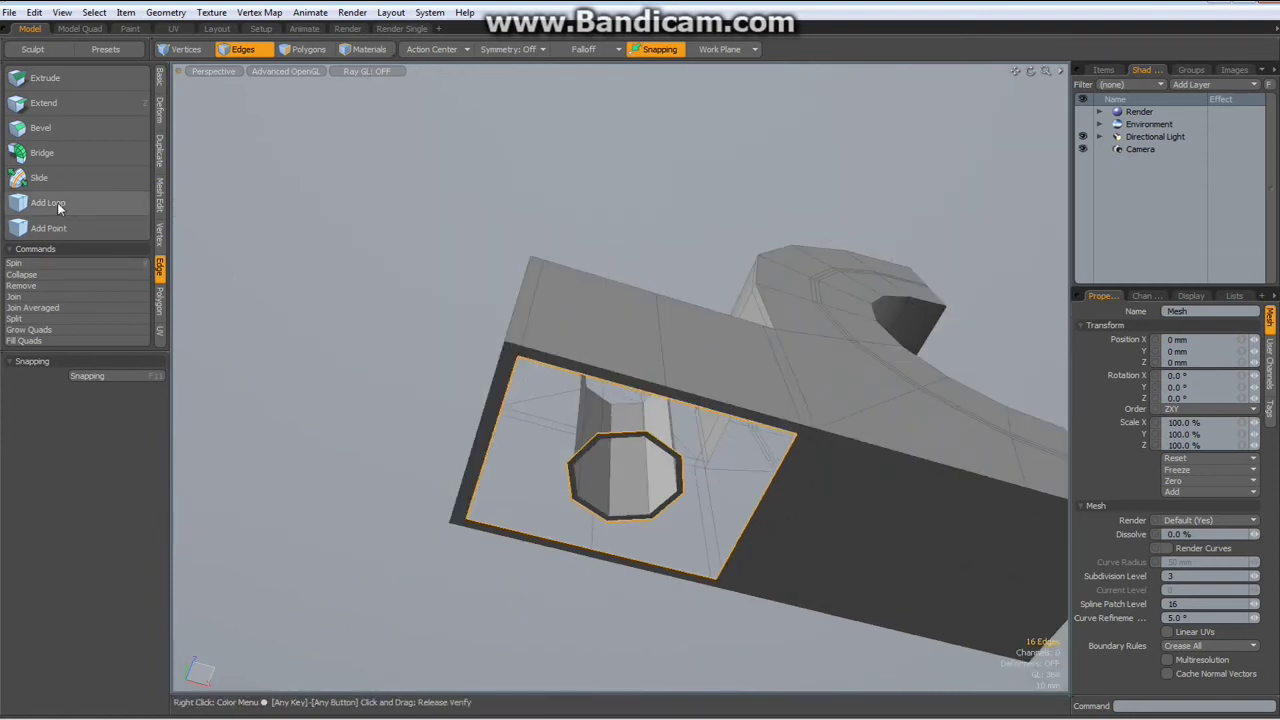
left_click(52, 153)
left_click_drag(311, 147, 390, 94, "alt")
key("space")
Add two symmetrical loop slices at 4.5 % inside the bolt hole and check the half bracket with subdivision
left_click(602, 441)
key("alt+c")
left_click(626, 453)
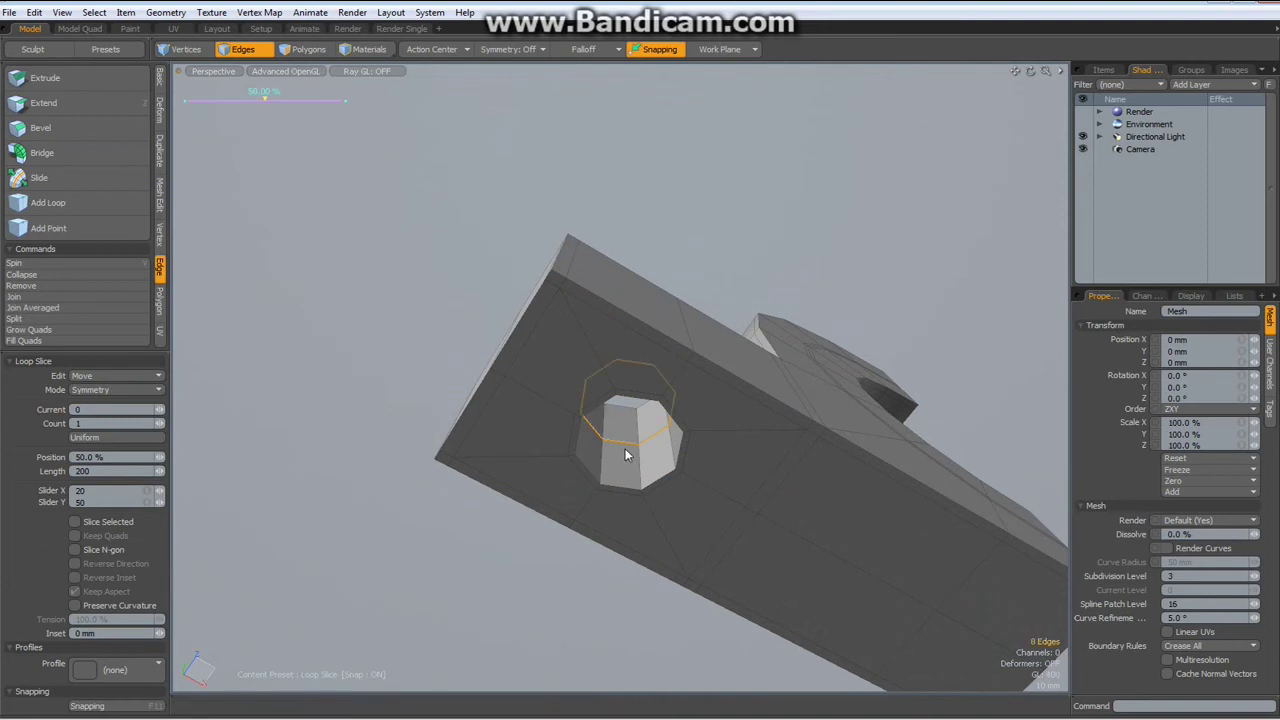
left_click(159, 421)
left_click_drag(215, 99, 194, 99)
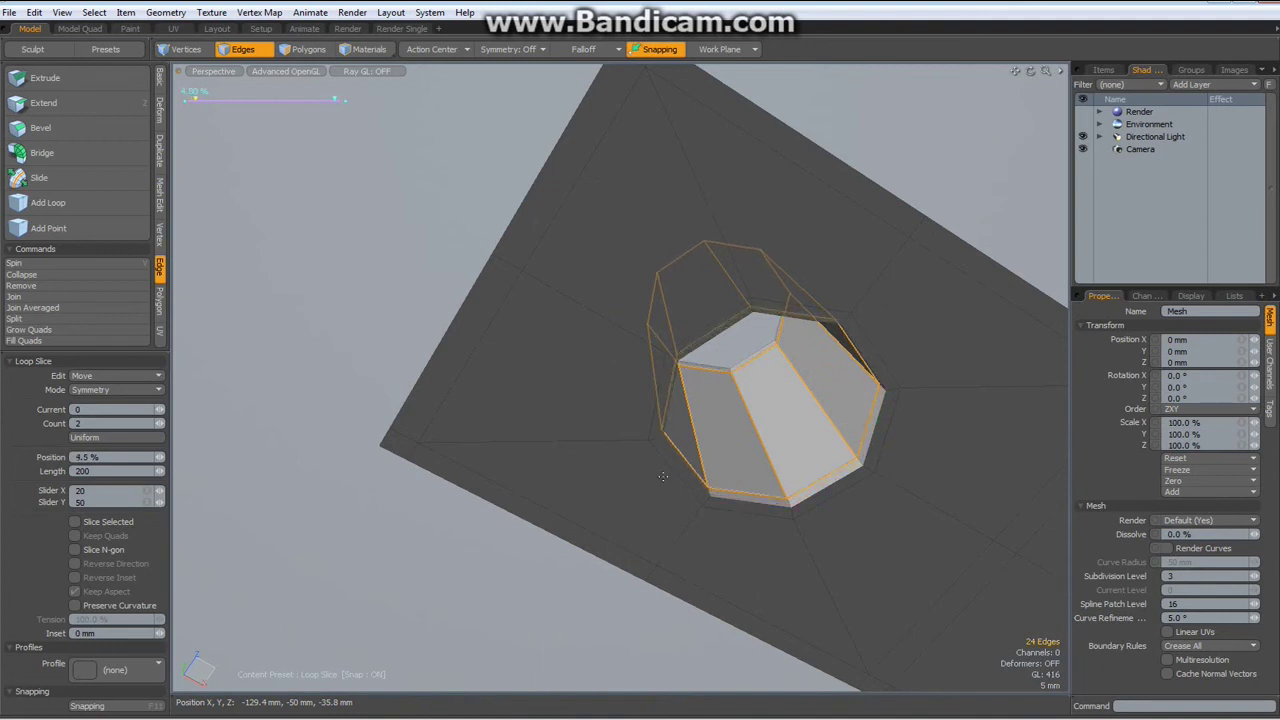
key("q")
left_click(322, 206)
scroll(346, 168, "down", 6)
left_click_drag(461, 180, 511, 395, "alt")
key("Tab")
key("Tab")
Mirror the half bracket across the X axis about centre 0 mm, with Invert Polygons and Merge Vertices on
mouse_move(694, 434)
left_mouse_down("alt")
mouse_move(571, 429)
mouse_move(618, 413)
mouse_move(625, 470)
left_mouse_up("alt")
left_click(160, 160)
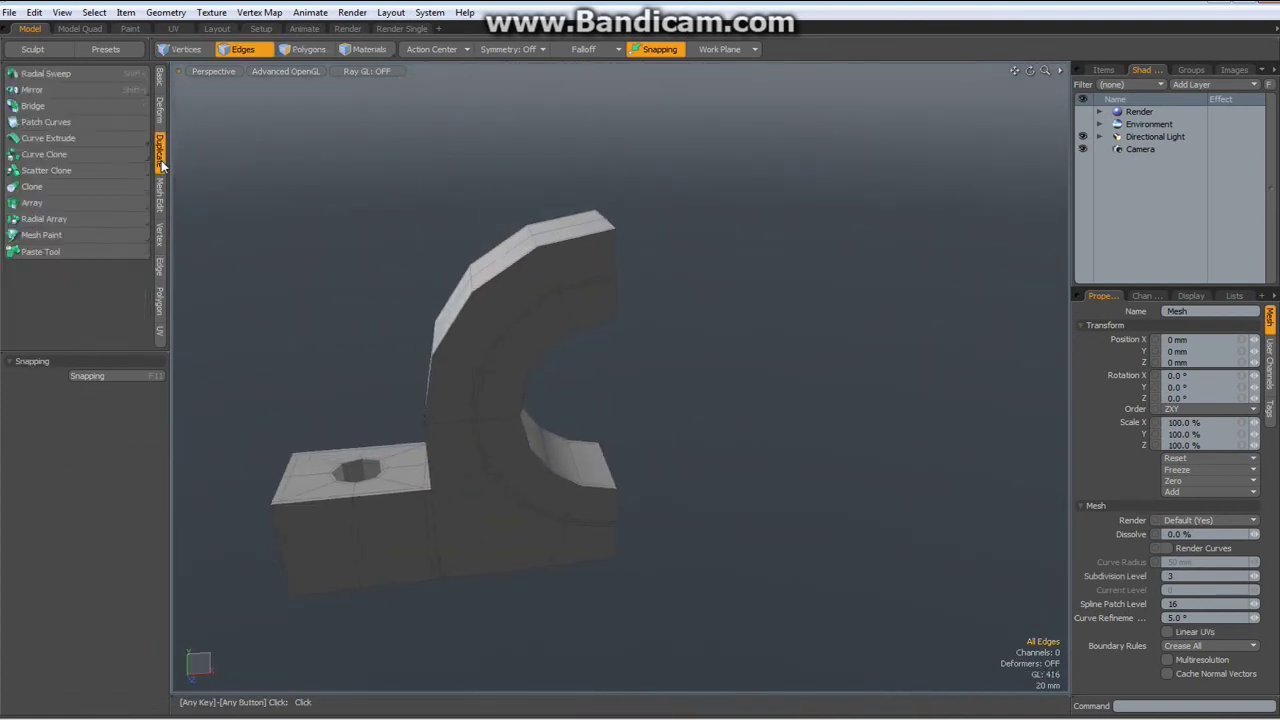
left_click(51, 89)
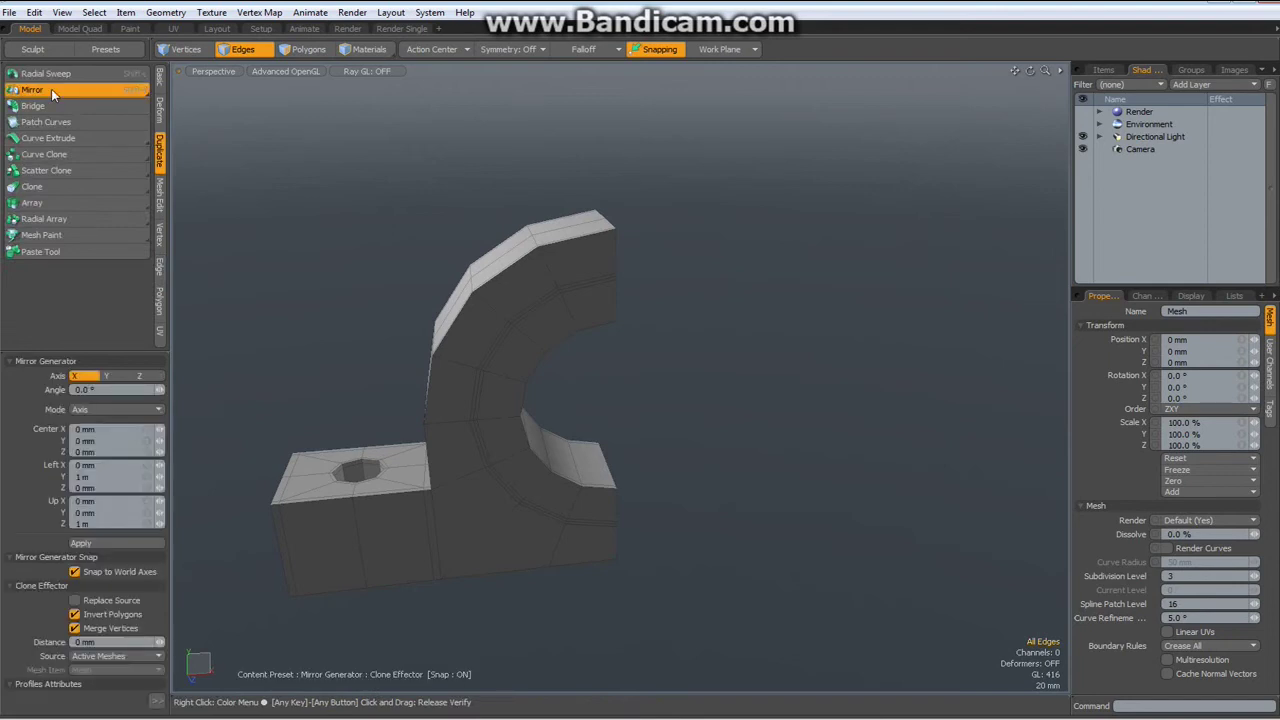
left_click(83, 545)
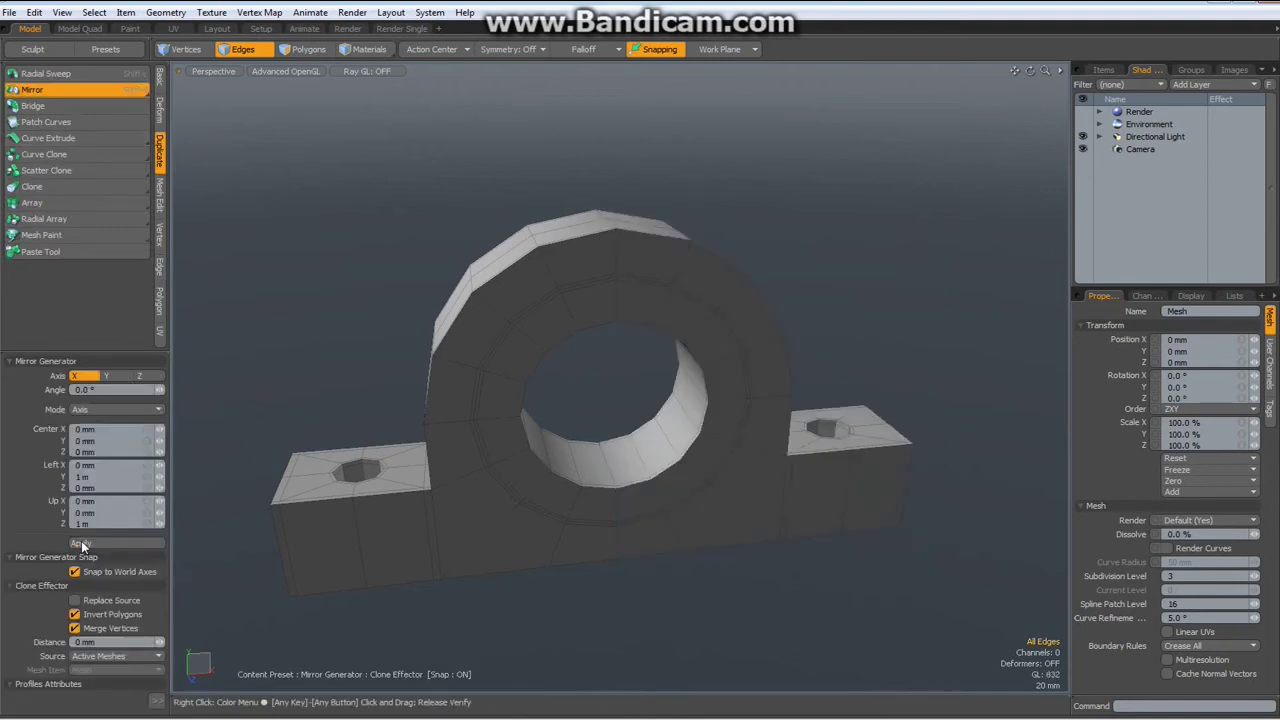
Merge the bracket's vertices with the Automatic range and briefly preview the whole model with subdivision
left_click(160, 244)
left_click(20, 324)
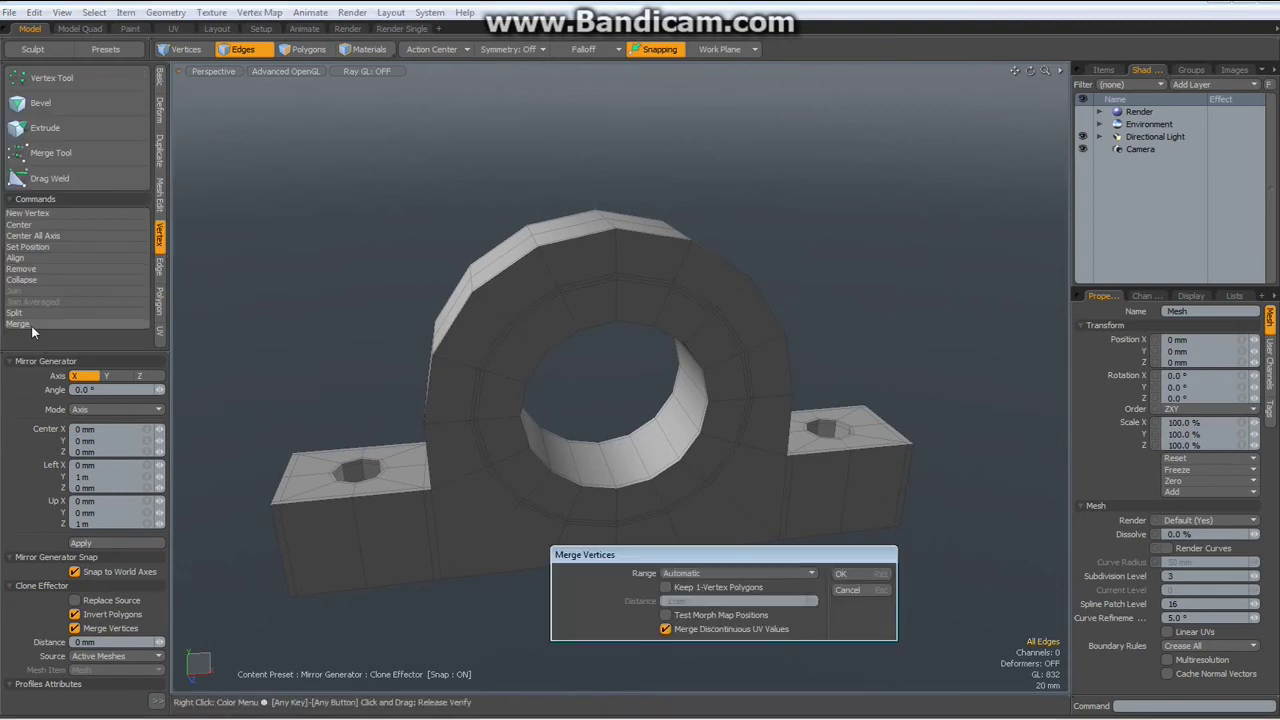
key("Return")
key("Return")
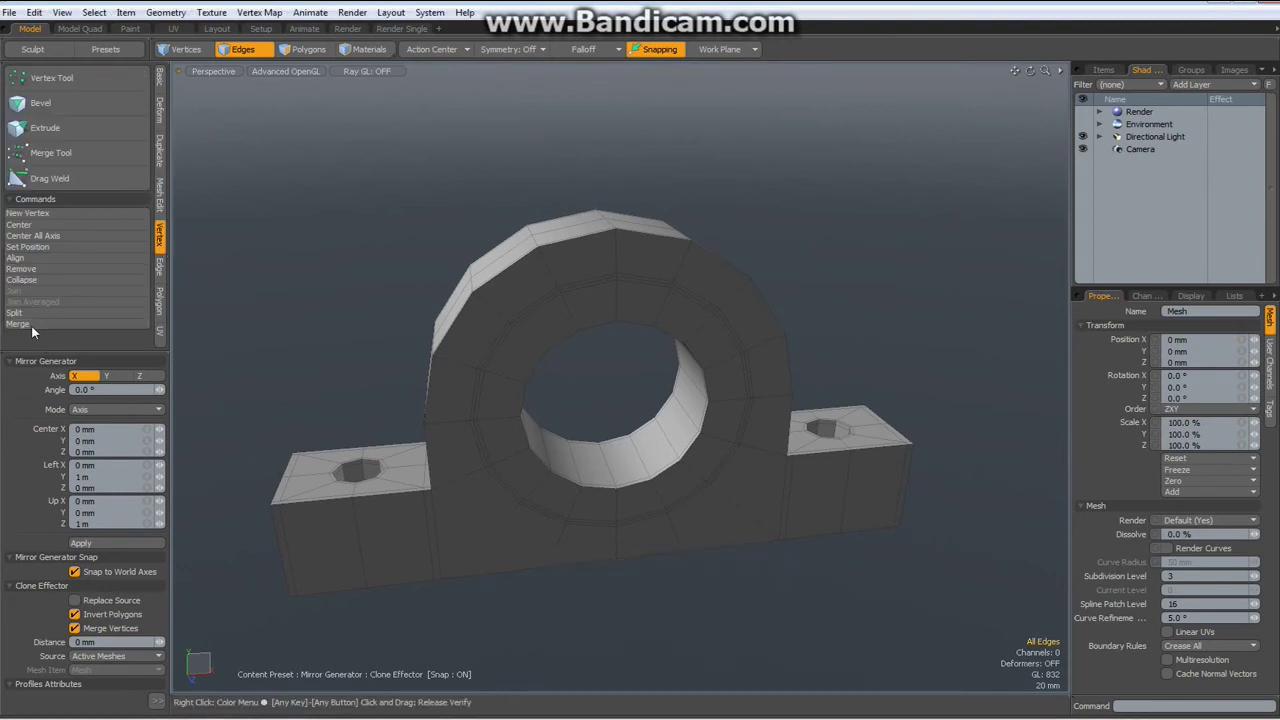
key("Tab")
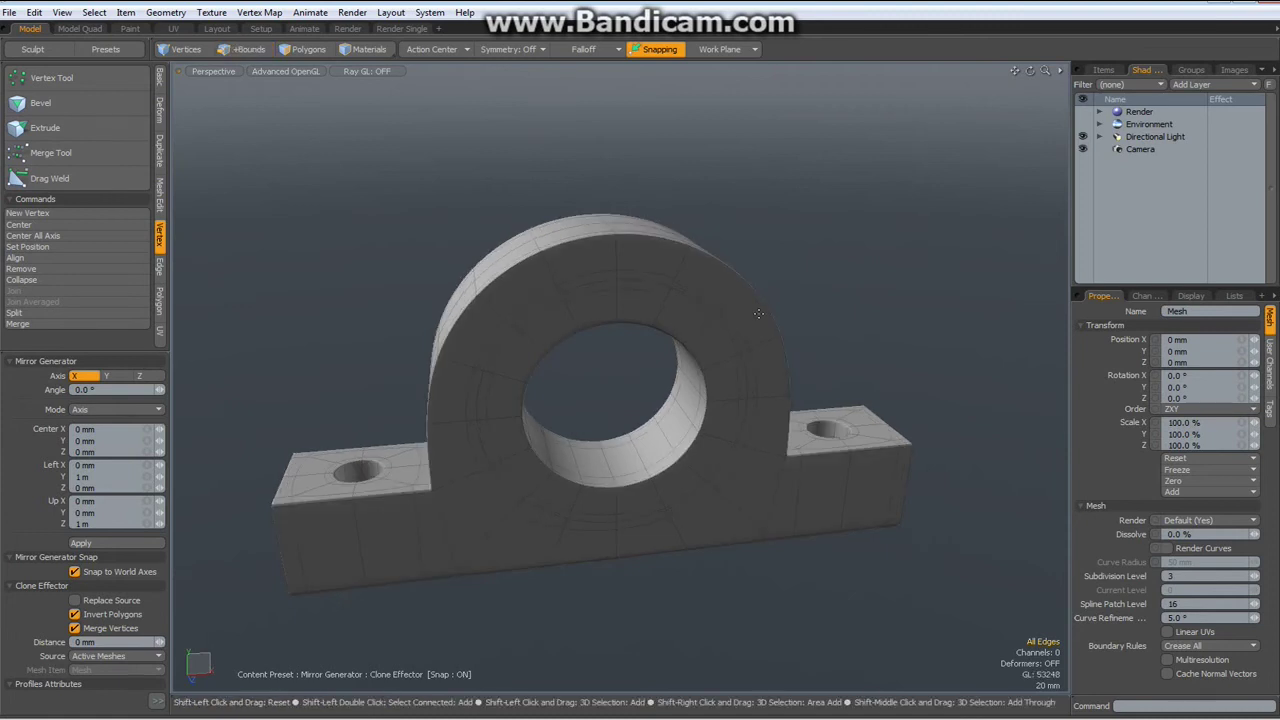
key("Tab")
Select the complete narrow polygon rings around the large hole on both faces of the bracket
scroll(454, 419, "up", 5)
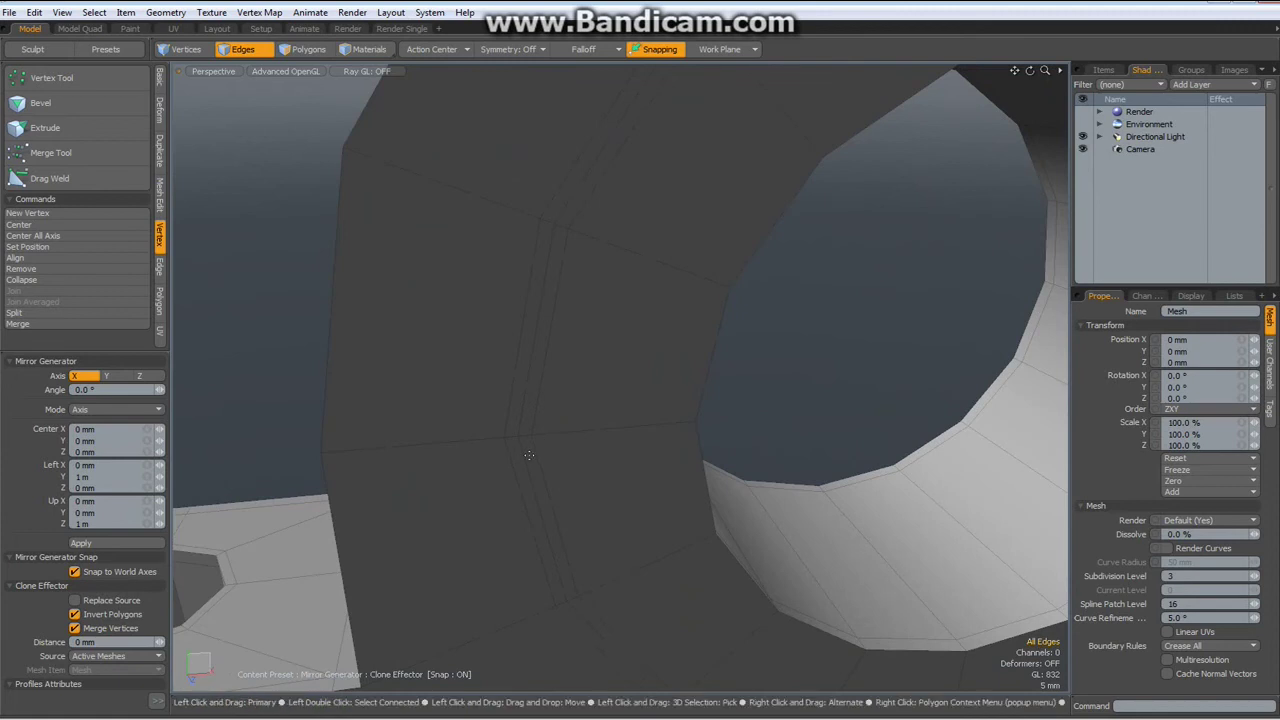
key("3")
left_click(530, 480)
left_click(535, 398, "shift")
scroll(535, 398, "down", 5)
left_click_drag(786, 331, 558, 379, "alt")
scroll(602, 383, "up", 7)
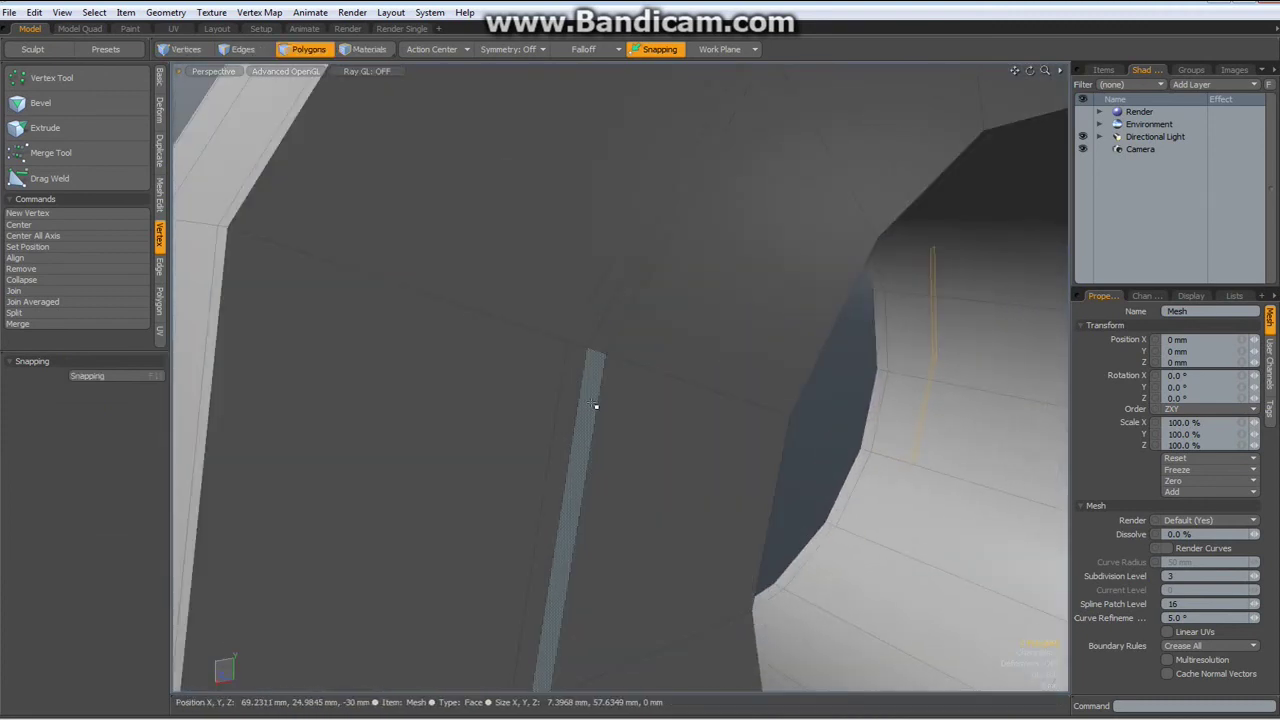
left_click(596, 370, "shift")
left_click(608, 337, "shift")
scroll(611, 337, "down", 8)
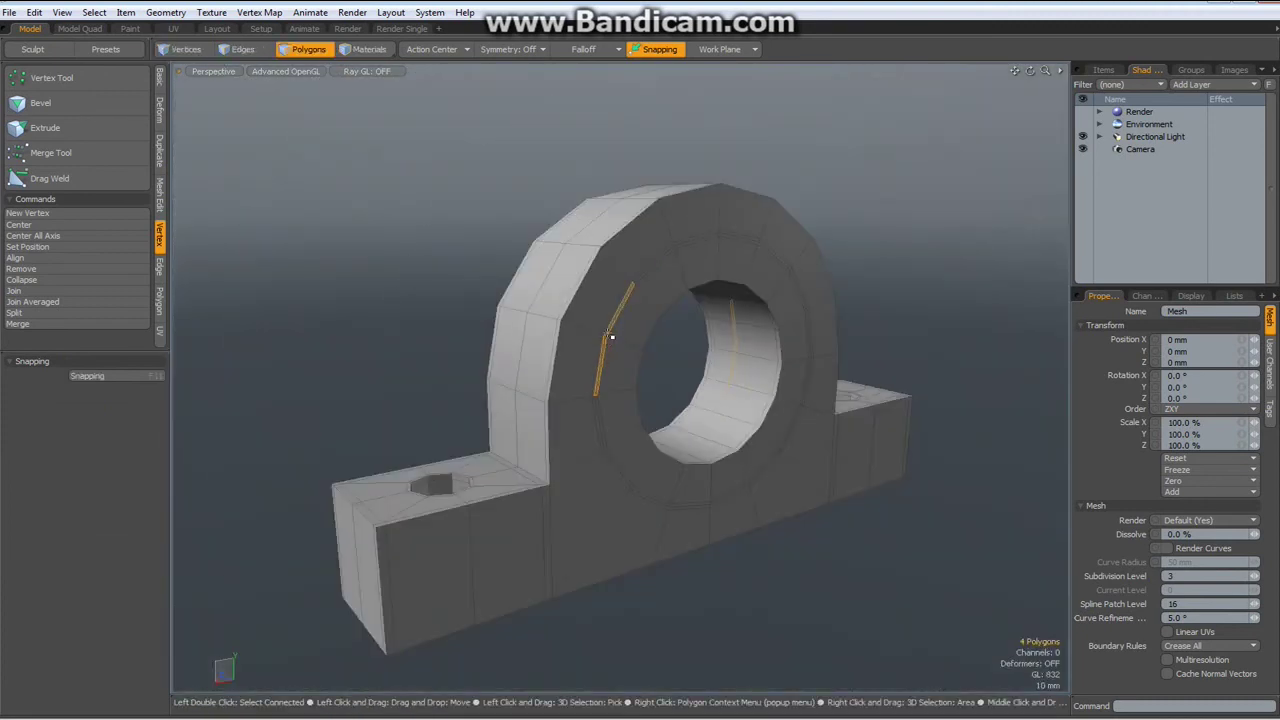
key("l")
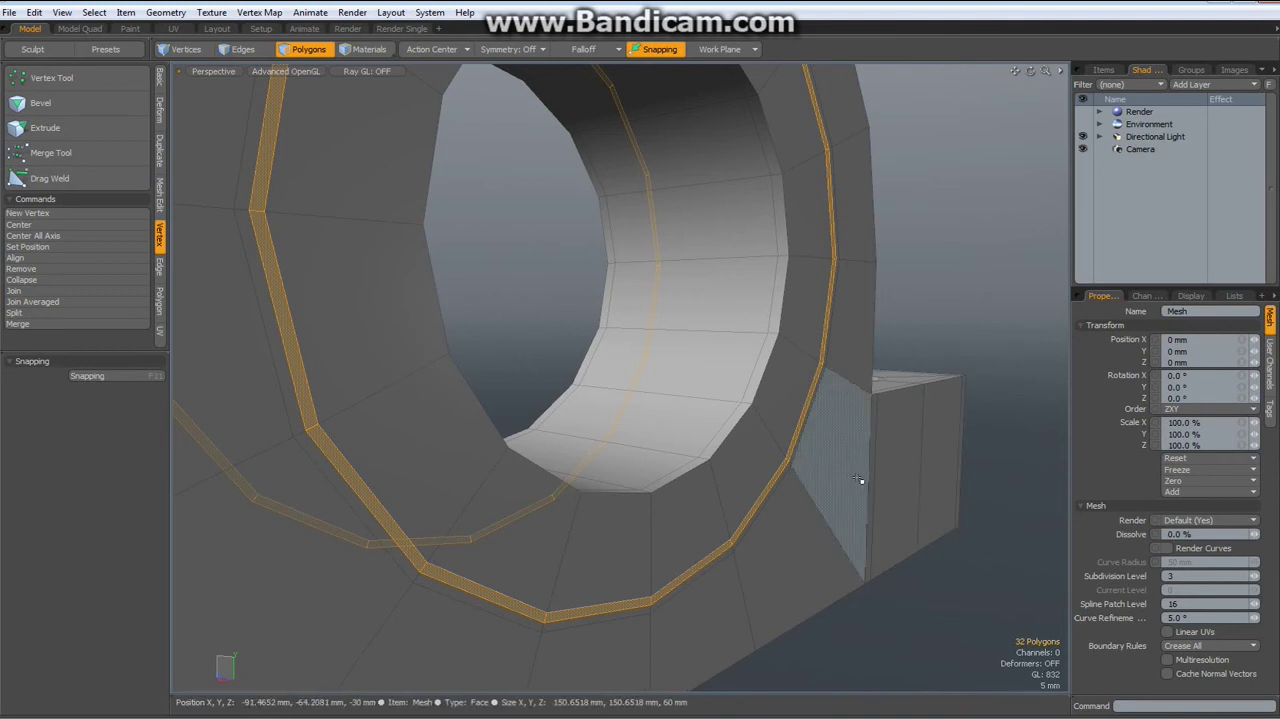
Bevel the two selected rings with a -3.4 mm shift and 0 mm inset as grooves, and turn on subdivision
key("b")
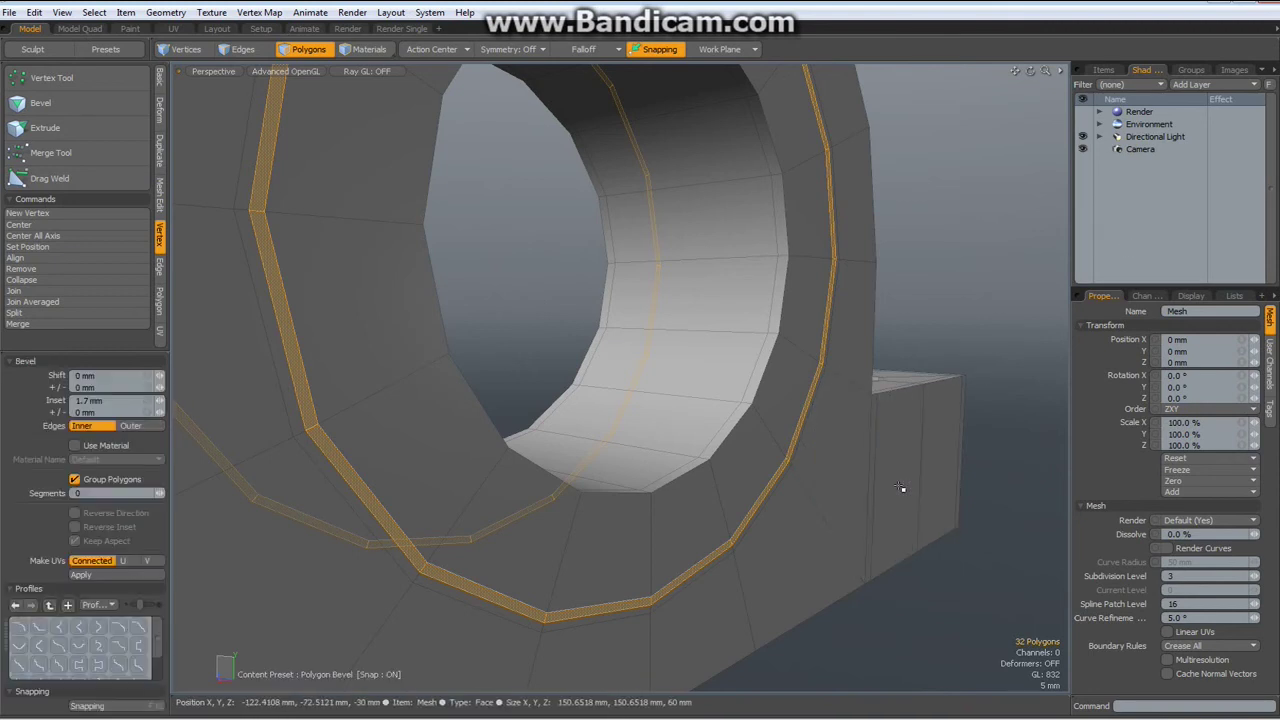
left_click_drag(515, 192, 522, 207)
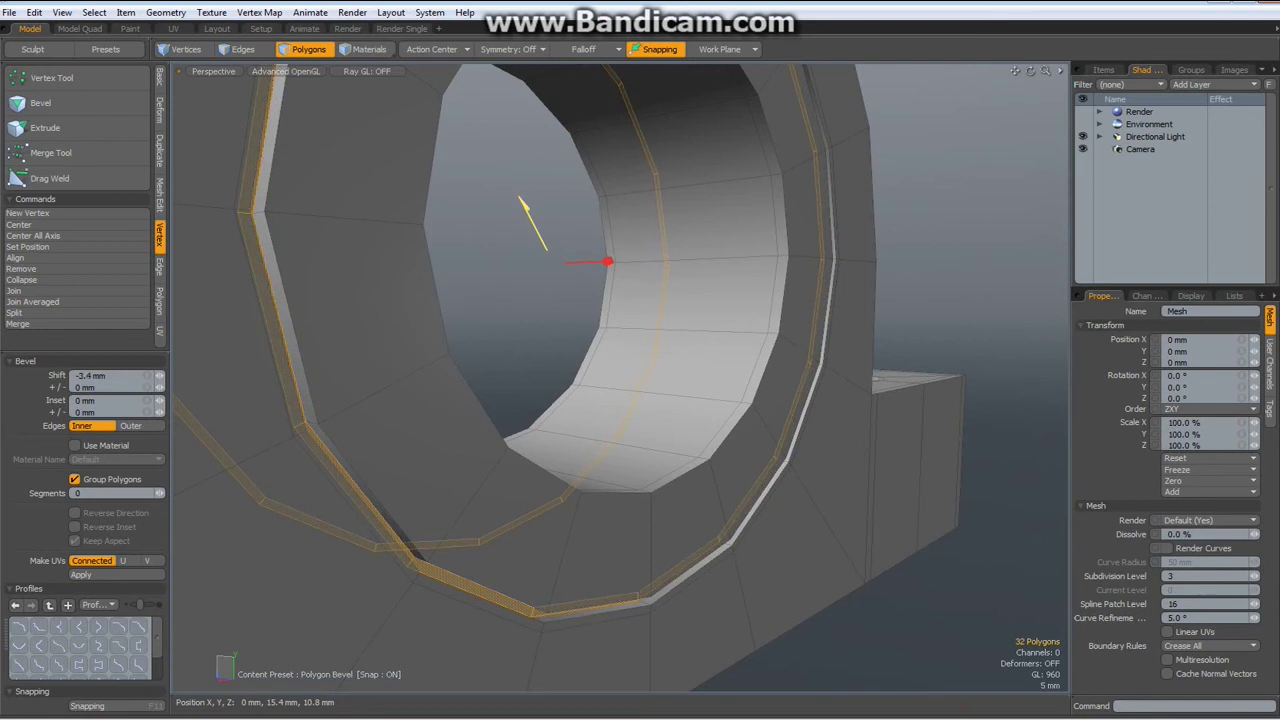
key("space")
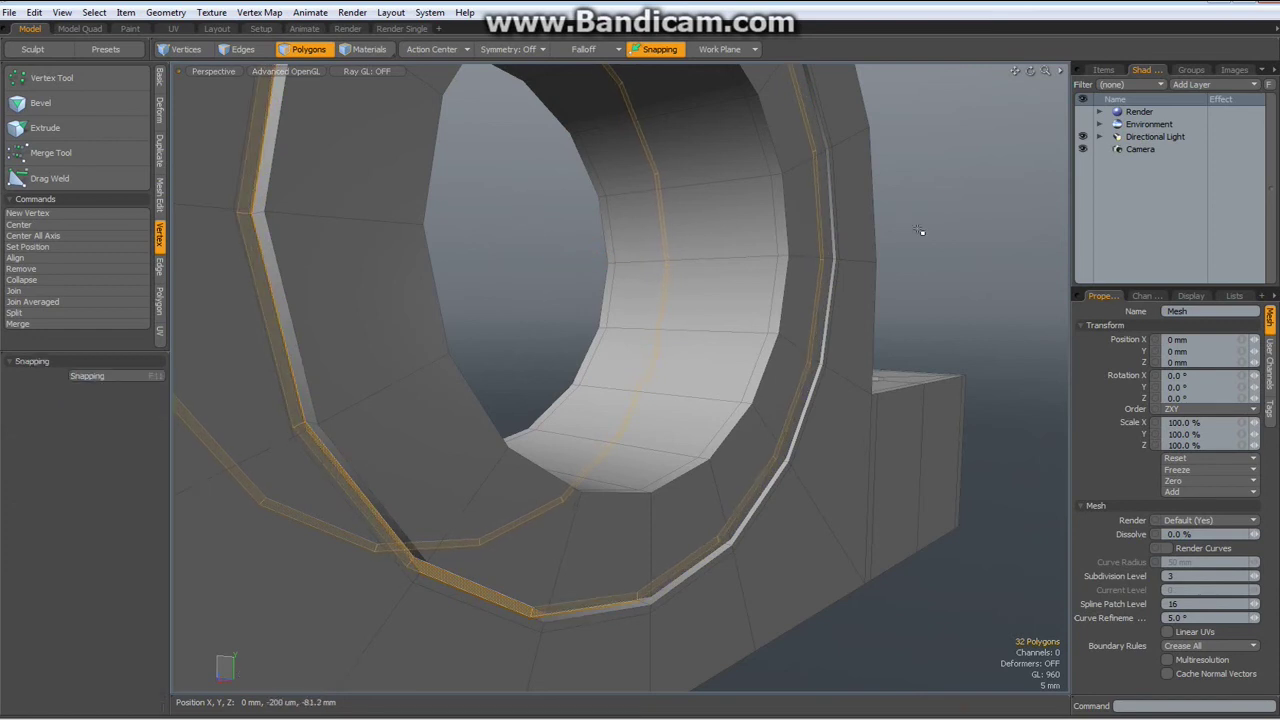
left_click(925, 234)
key("Tab")
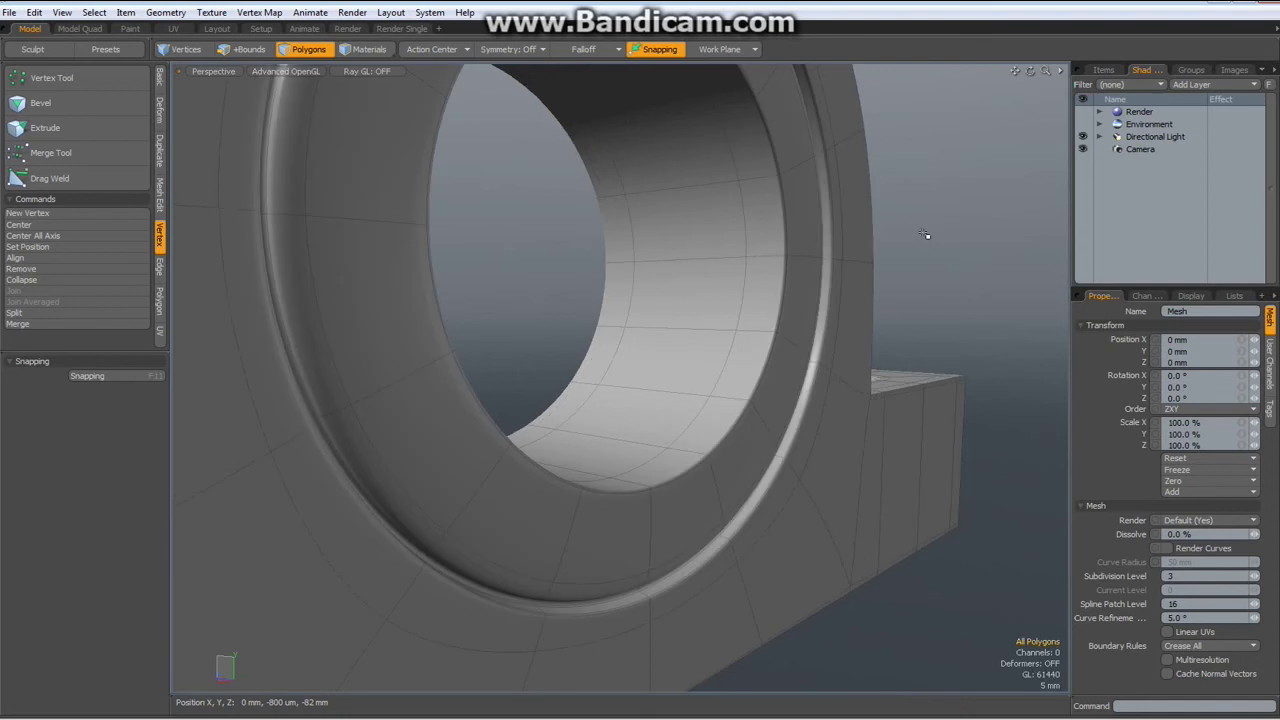
key("a")
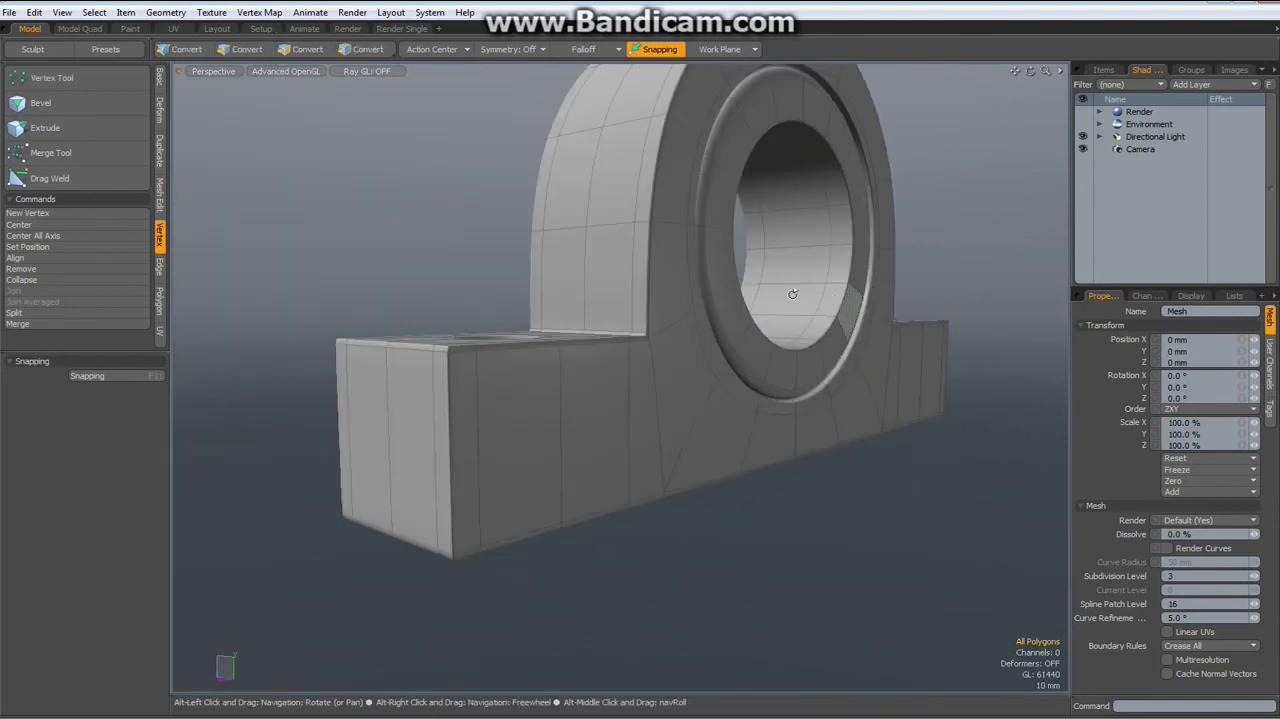